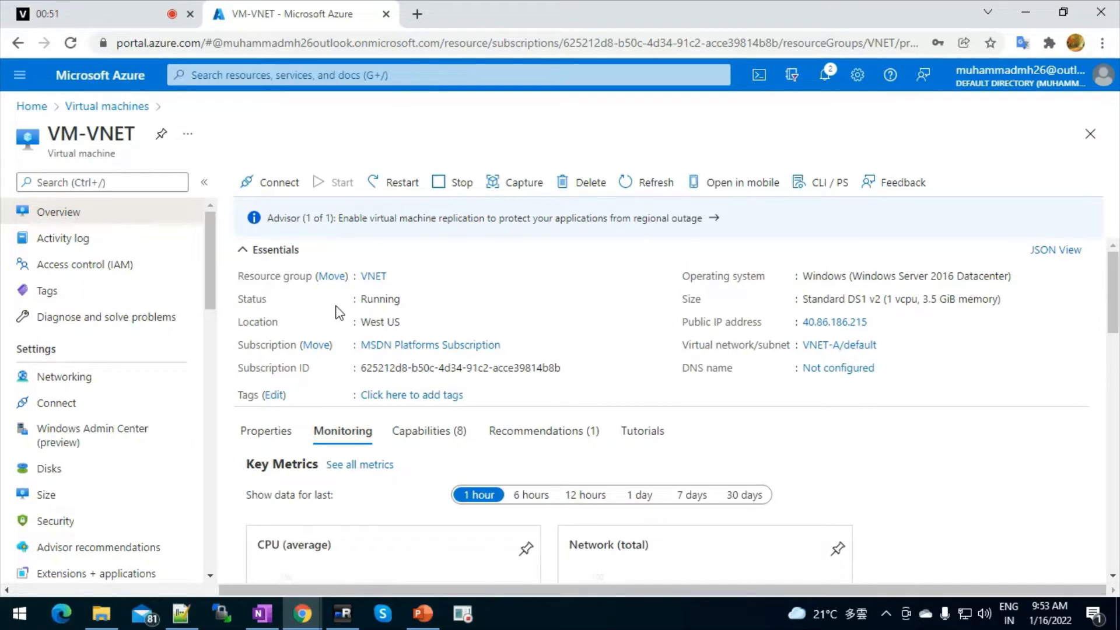
Review VM-VNET's key metrics charts and show their data for the last 6 hours.
scroll(1117, 324, "down", 1)
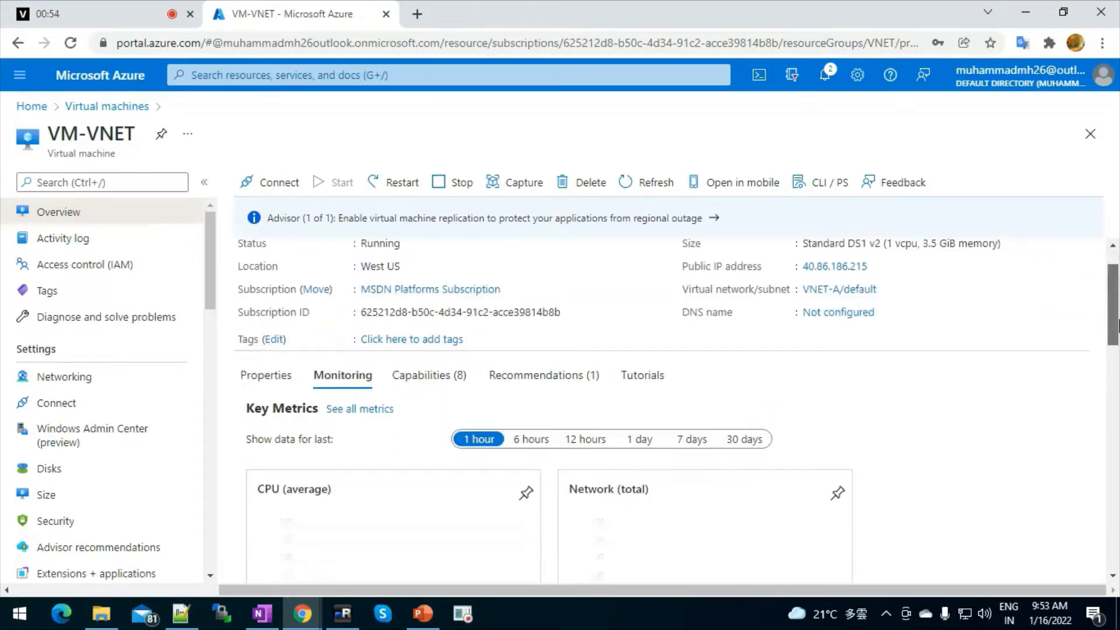
scroll(1118, 353, "down", 5)
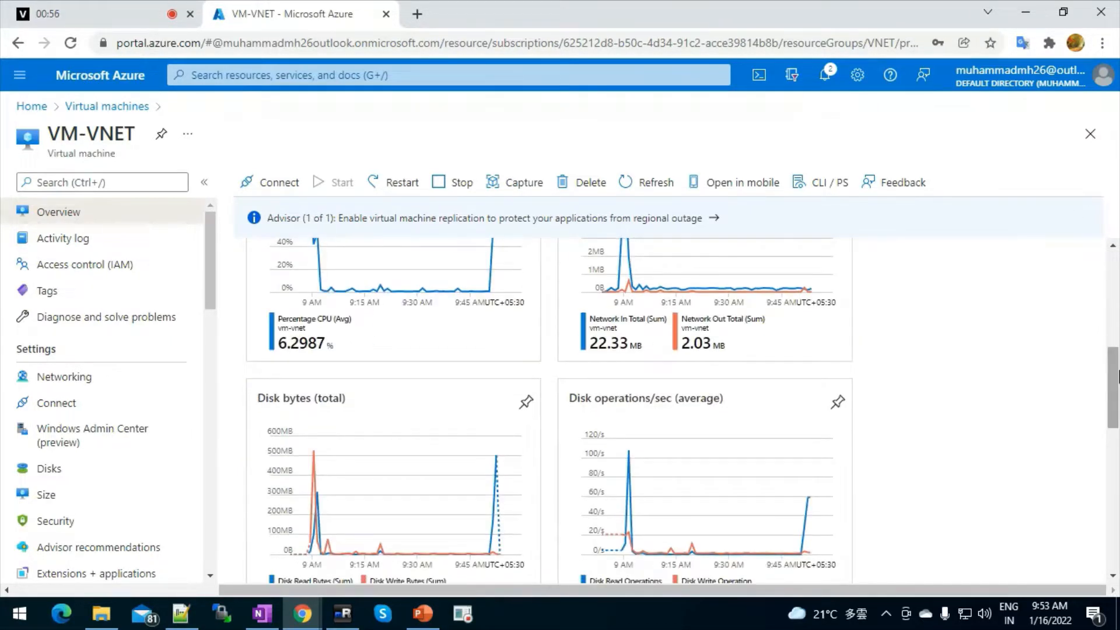
left_click_drag(1117, 376, 1111, 300)
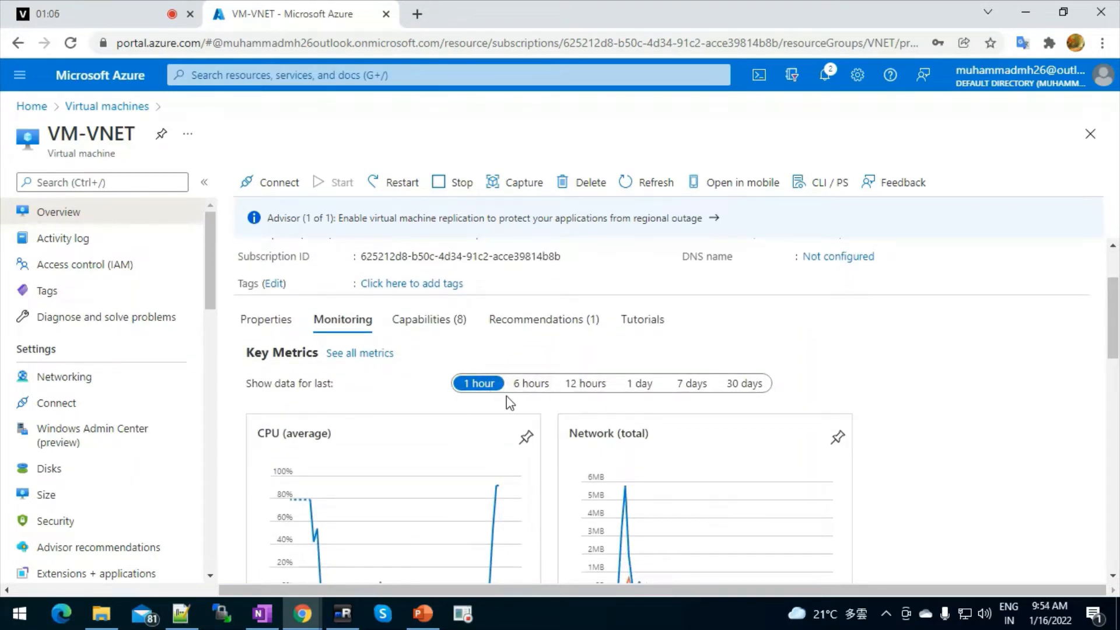
left_click(527, 389)
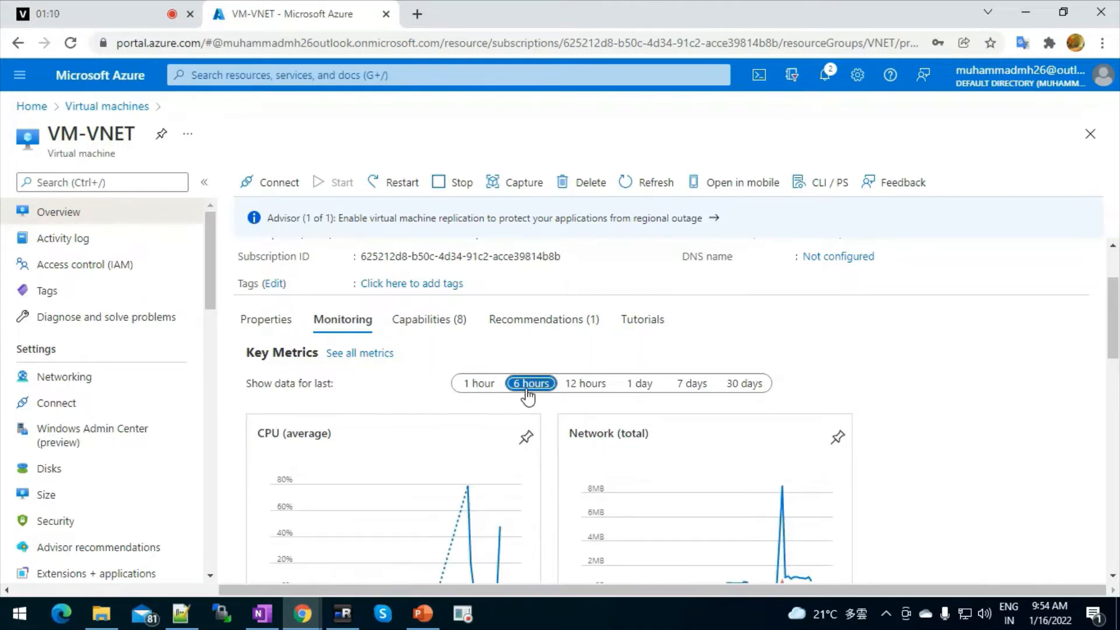
Go to the Azure Monitor service and view its Virtual Machines insights.
left_click(32, 109)
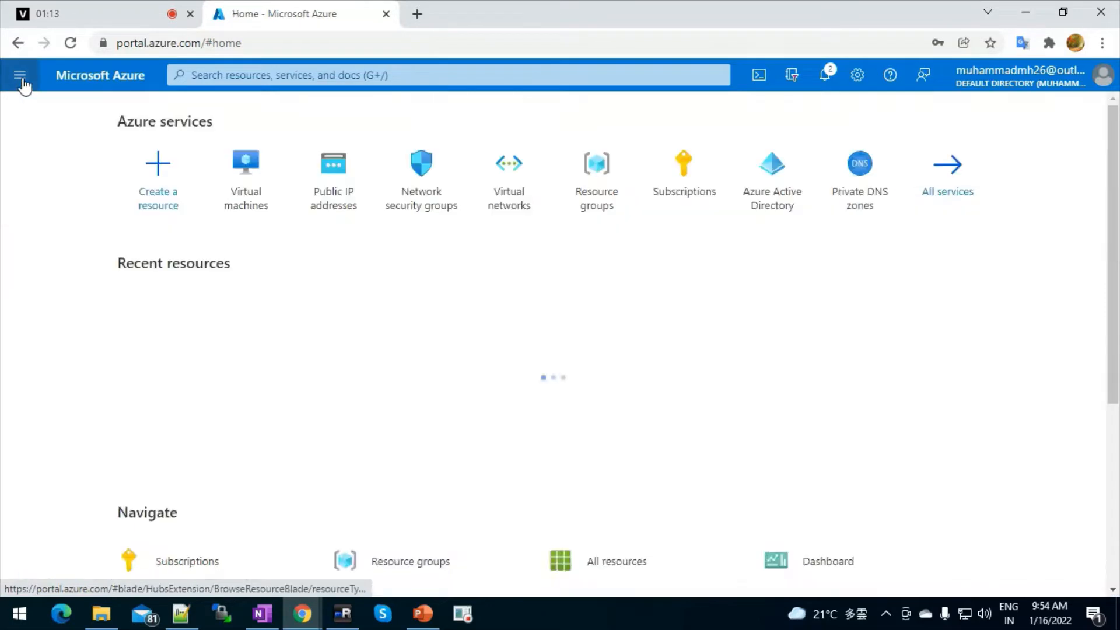
left_click(23, 80)
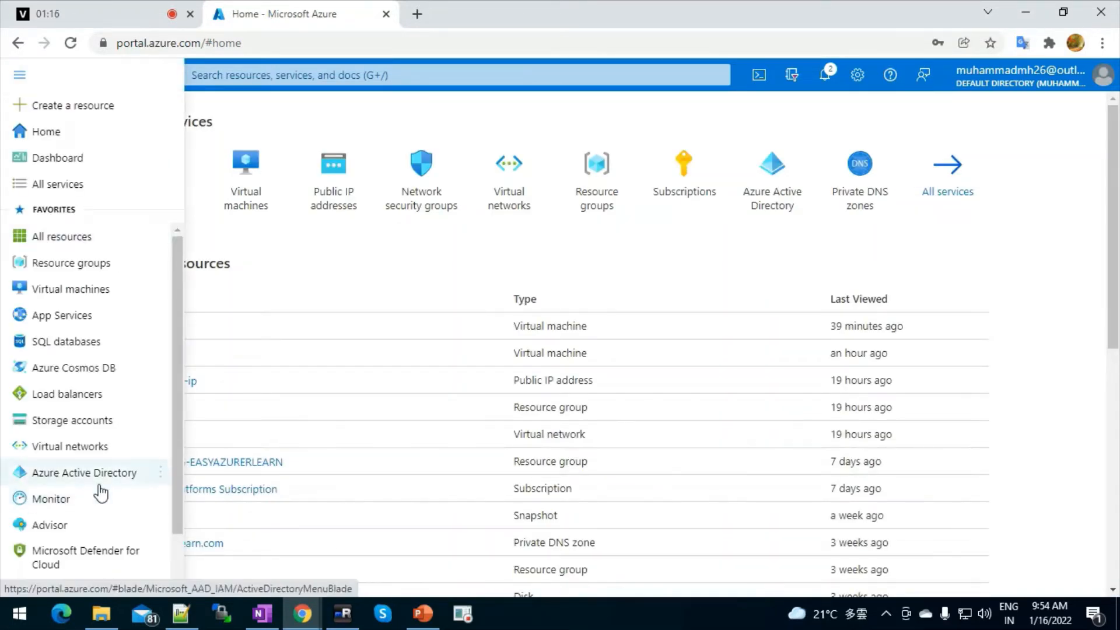
left_click(44, 502)
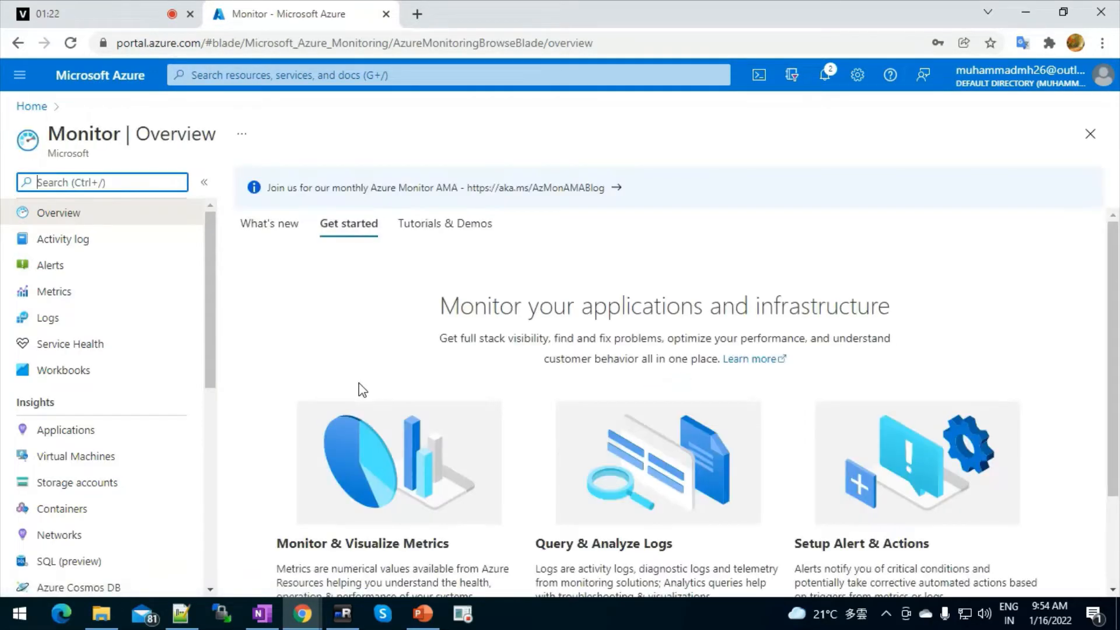
left_click(82, 460)
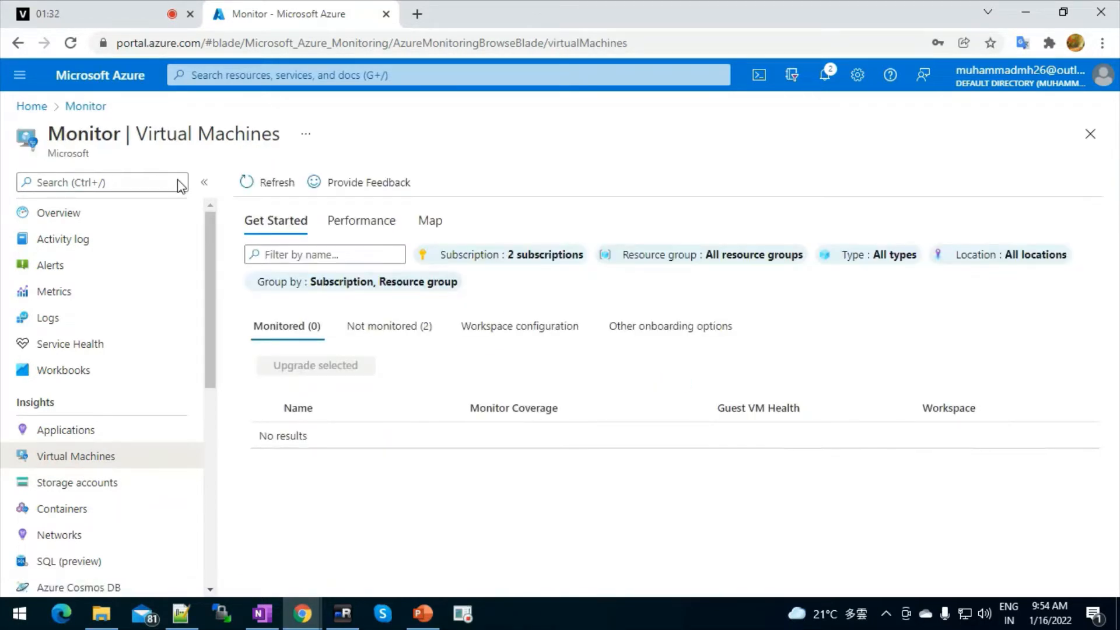
Return to the VM-VNET virtual machine and open the CPU (average) chart from its monitoring metrics.
left_click(26, 110)
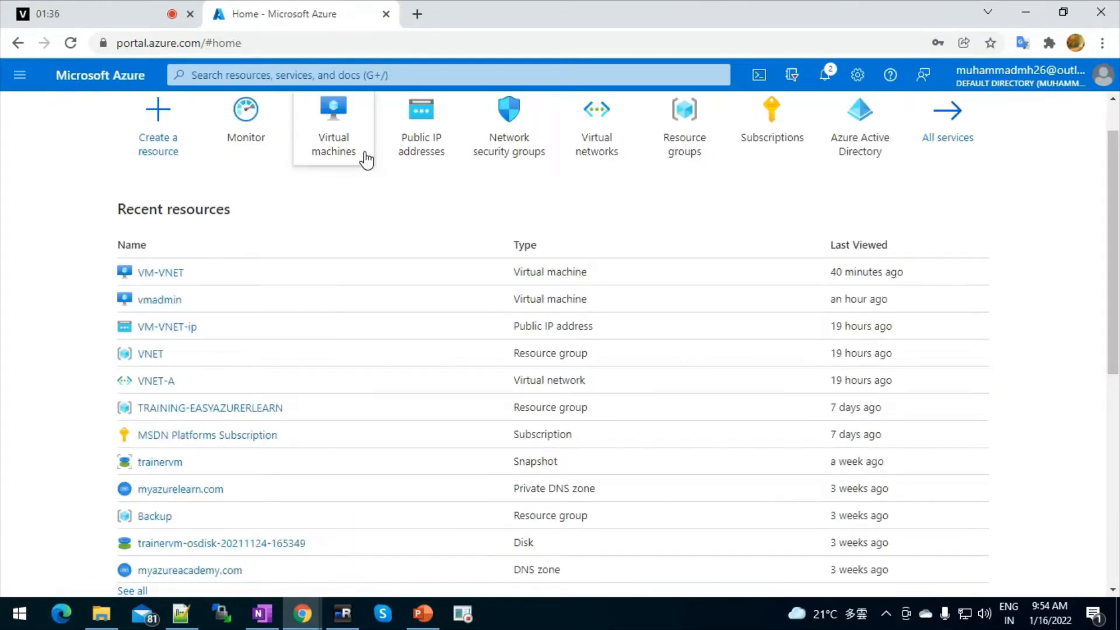
left_click(340, 136)
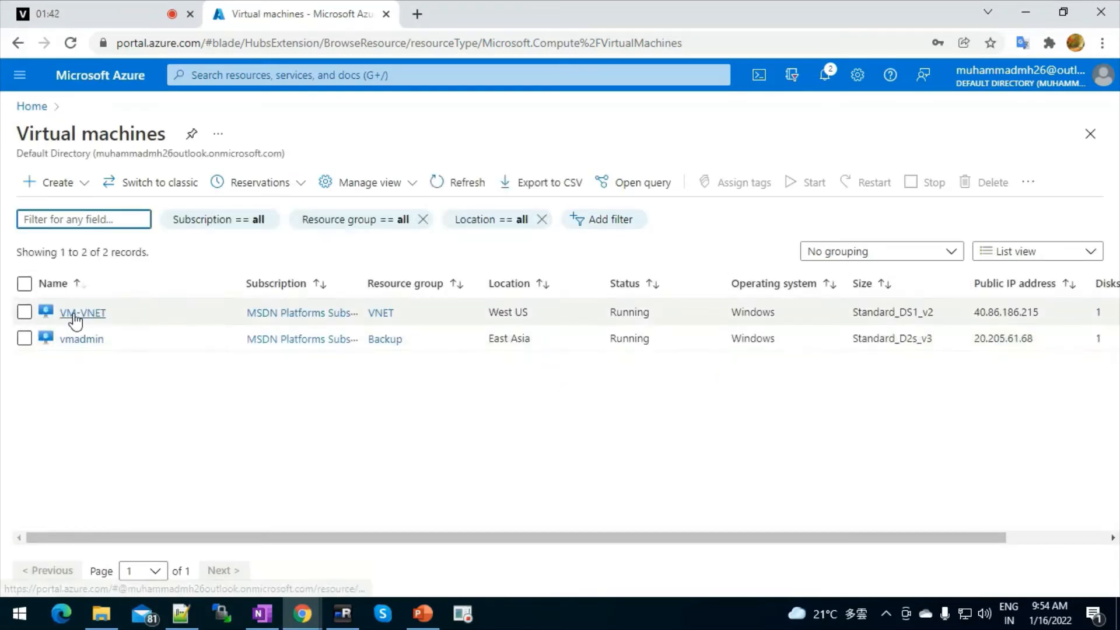
left_click(75, 318)
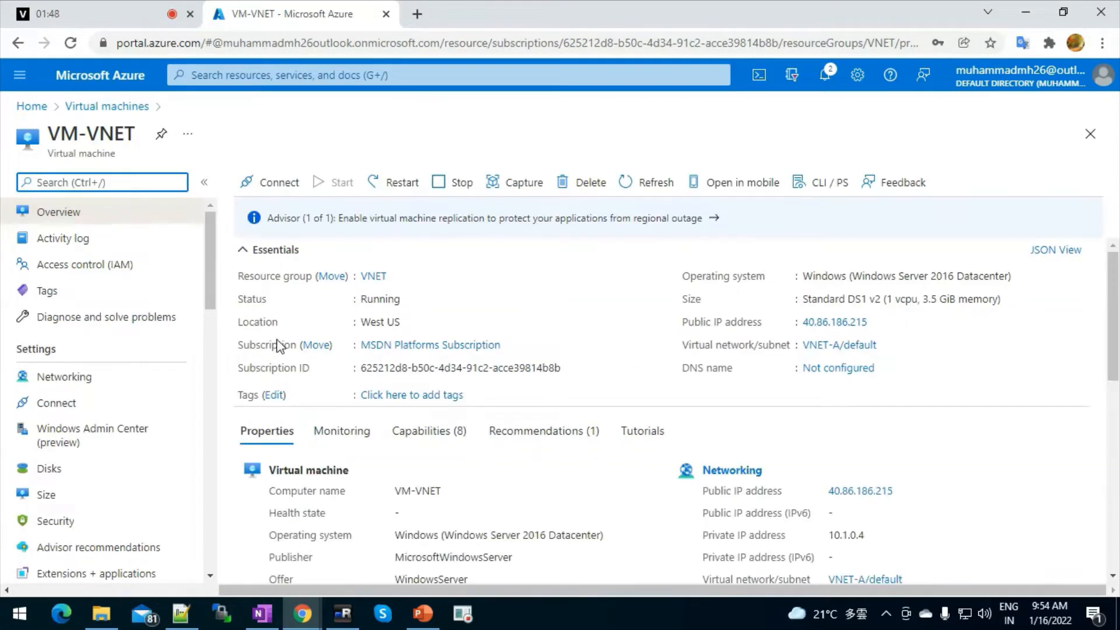
left_click(350, 438)
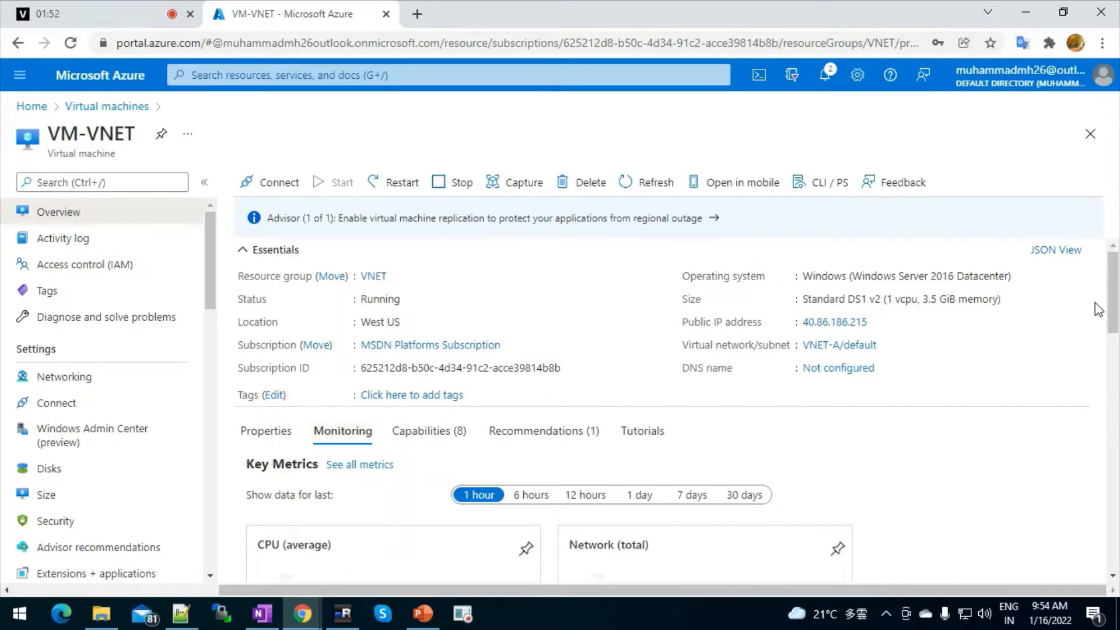
left_click_drag(1110, 312, 1117, 356)
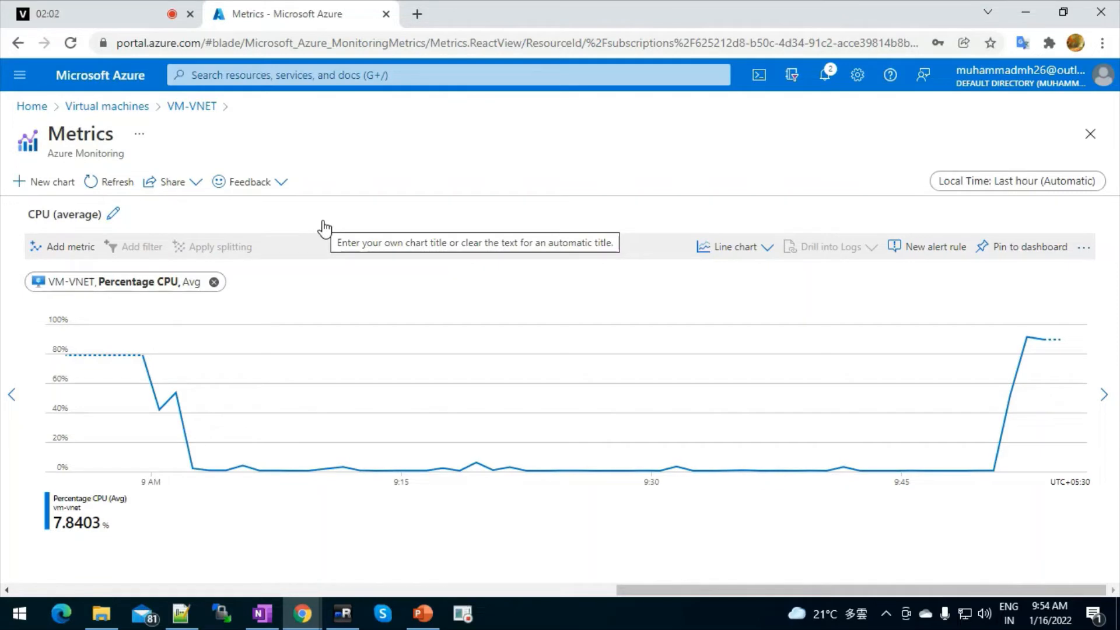
Change the aggregation of the Percentage CPU metric to Max.
left_click(187, 284)
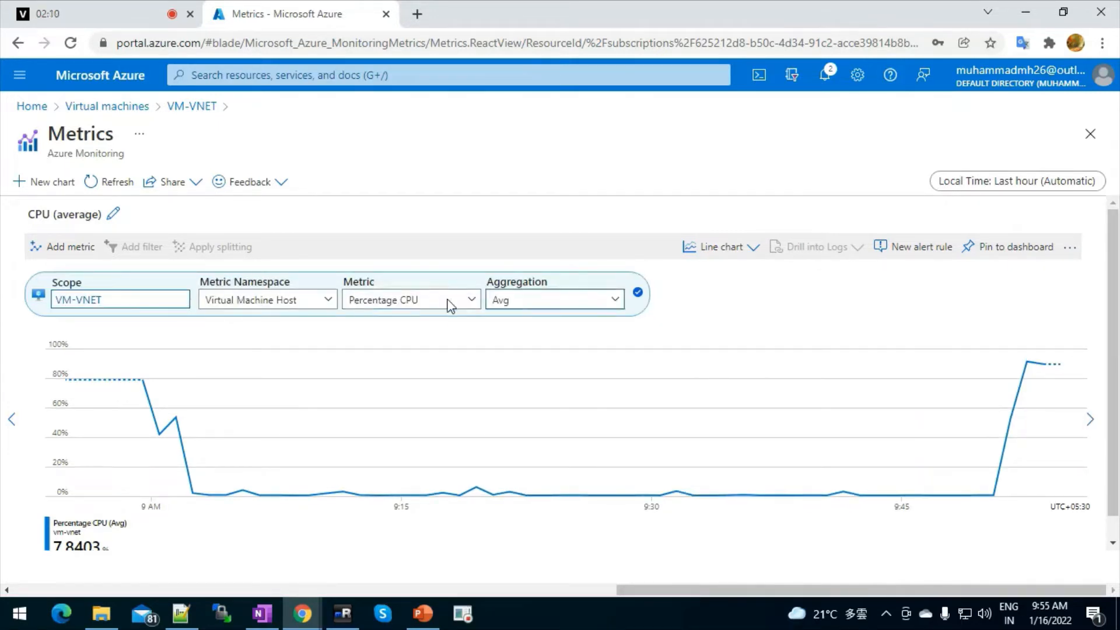
left_click(536, 302)
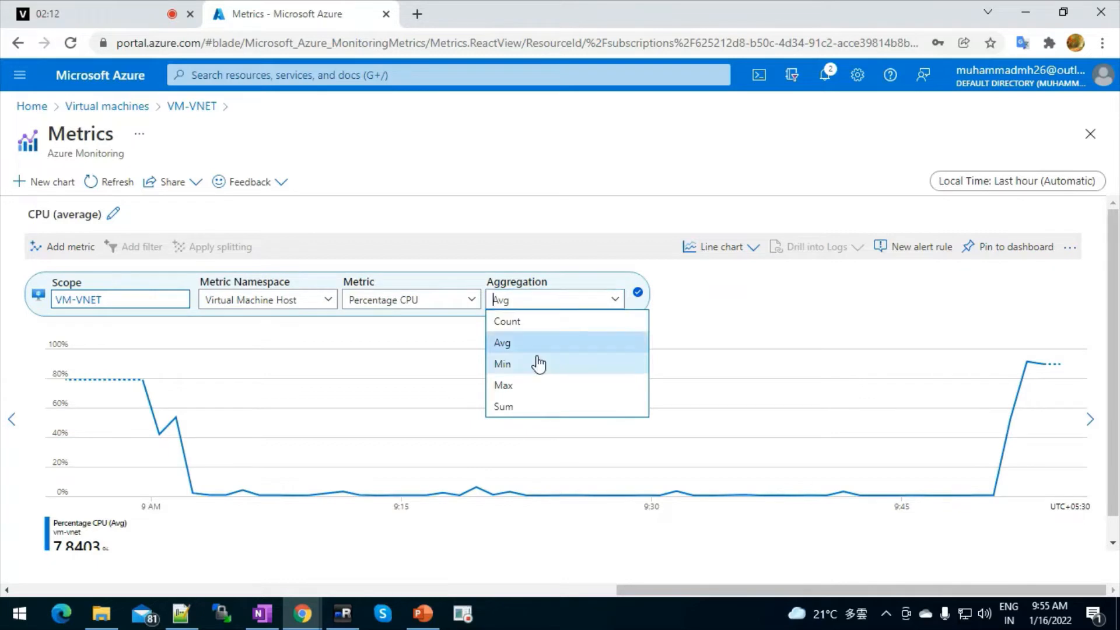
left_click(513, 386)
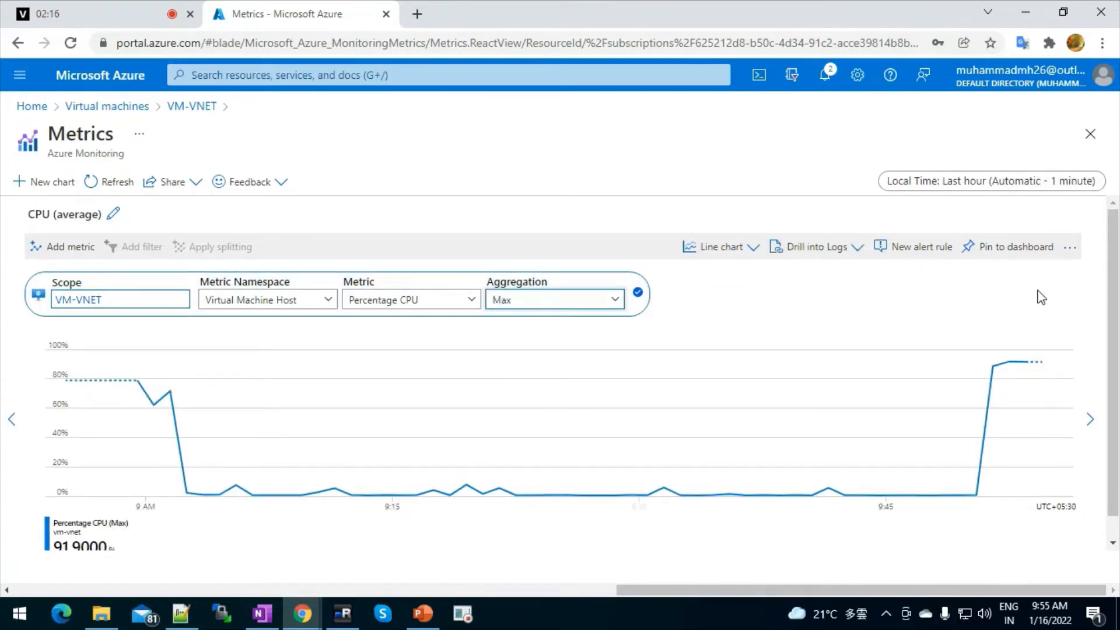
scroll(1113, 338, "down", 1)
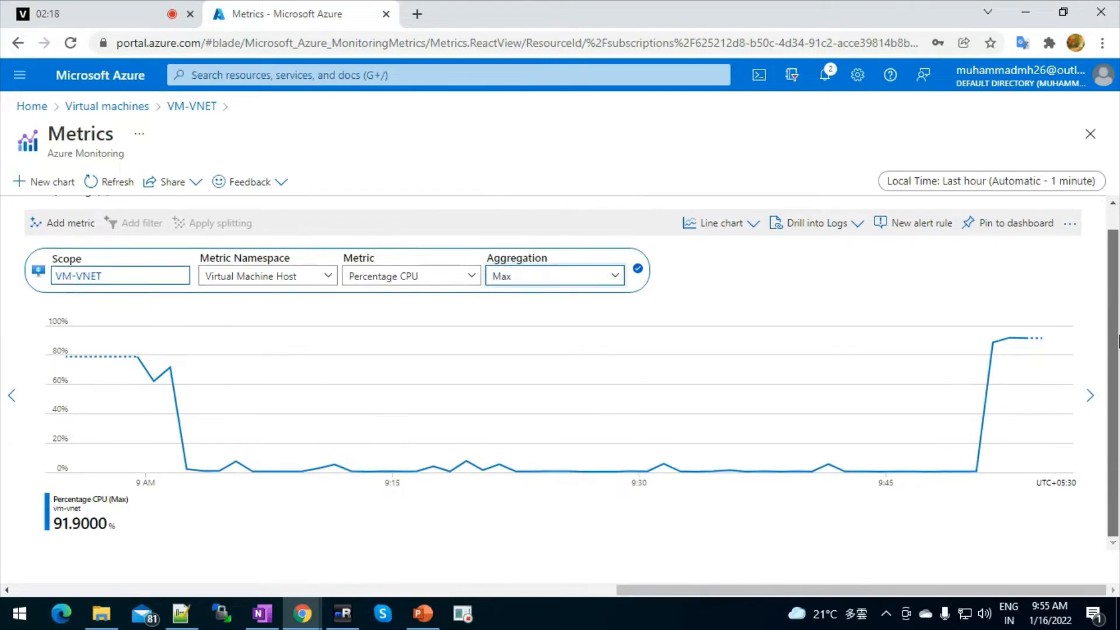
Set the chart's time granularity to 5 minutes and apply it to the last-hour range.
left_click(977, 185)
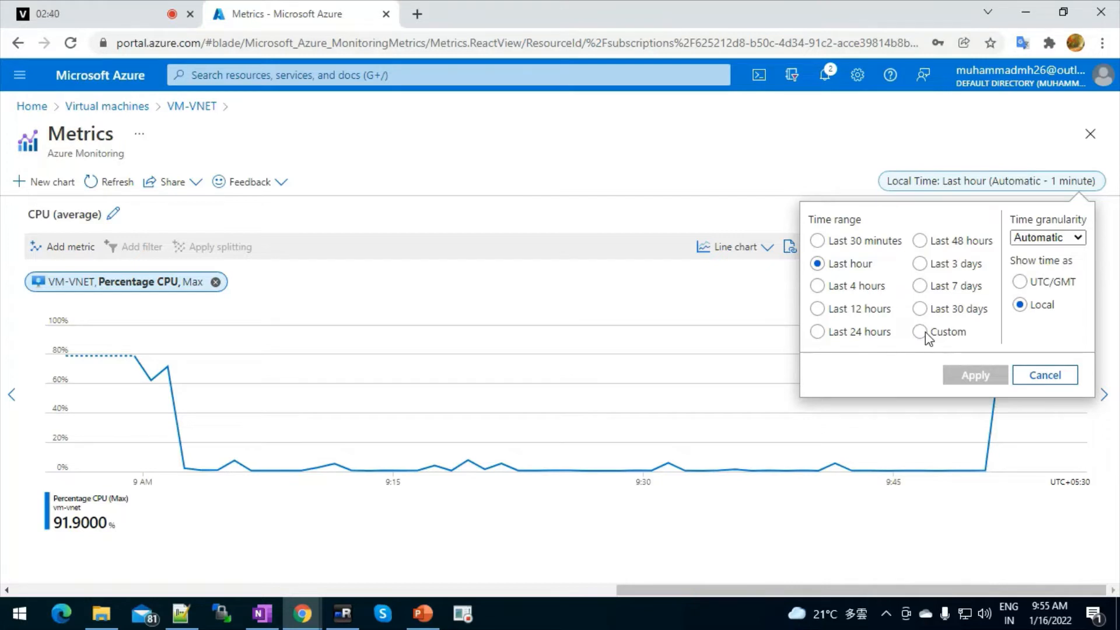
left_click(1079, 239)
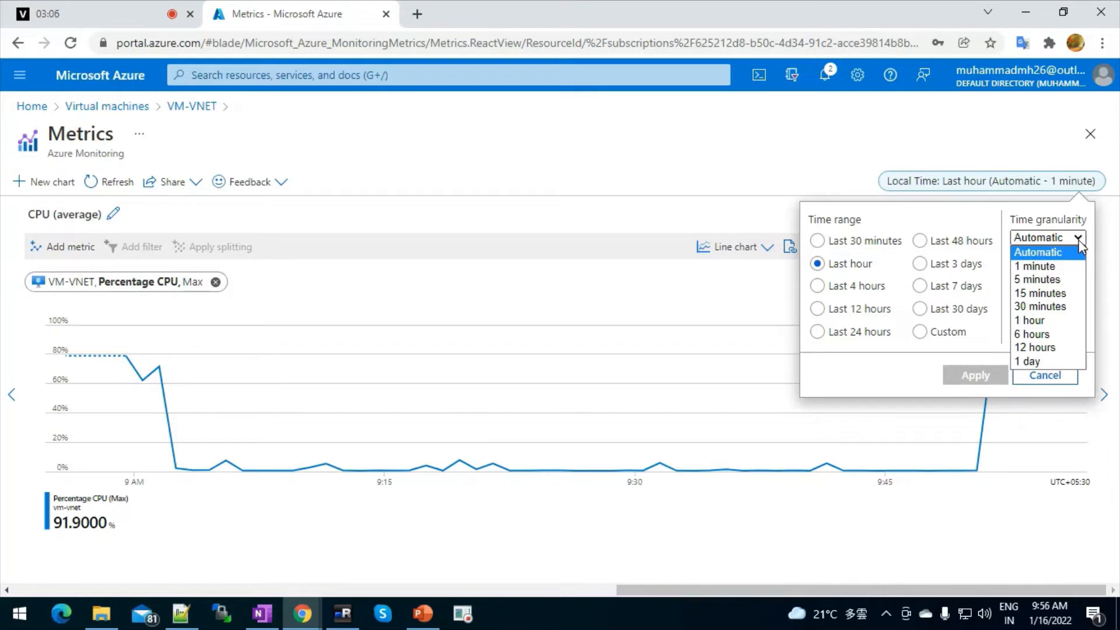
left_click(1044, 280)
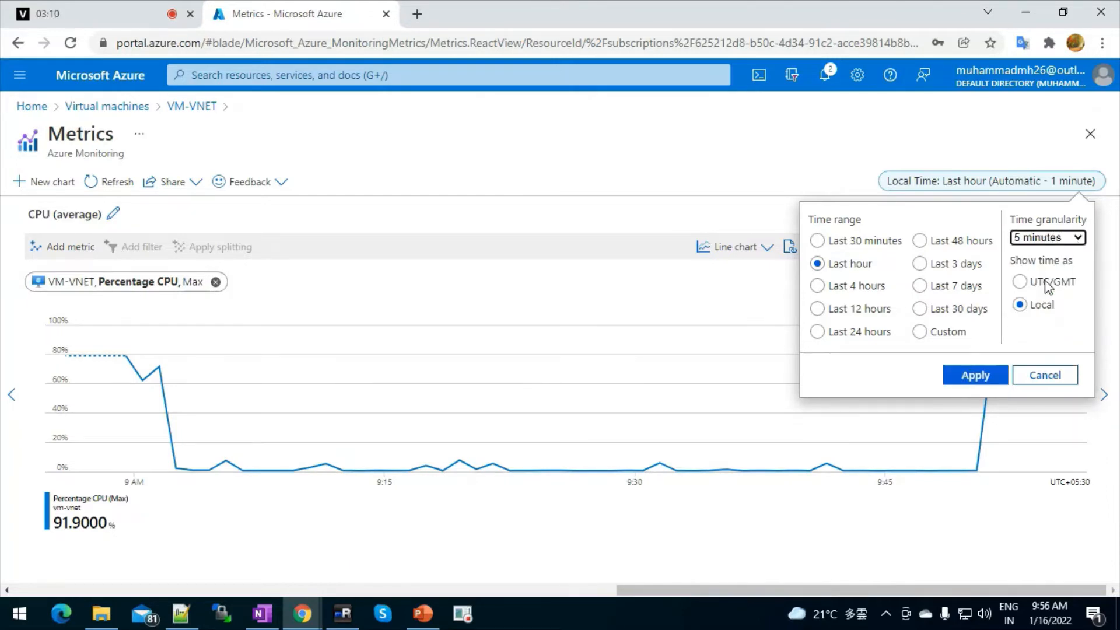
left_click(975, 375)
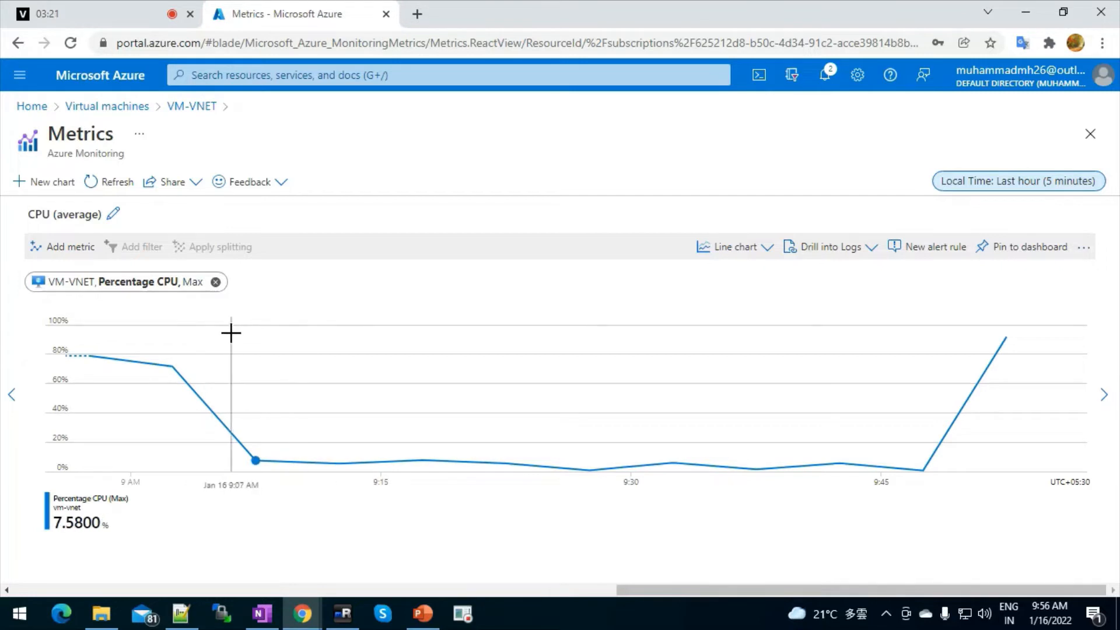
Download the CPU chart's data to Excel and open the Metrics (2).xlsx workbook.
left_click(196, 197)
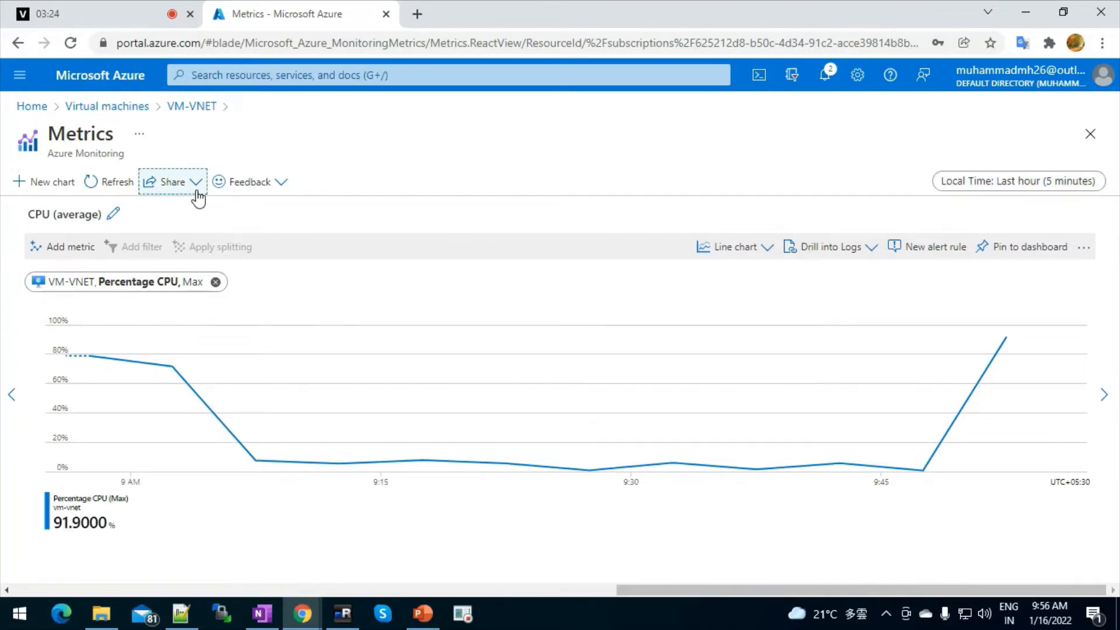
left_click(207, 213)
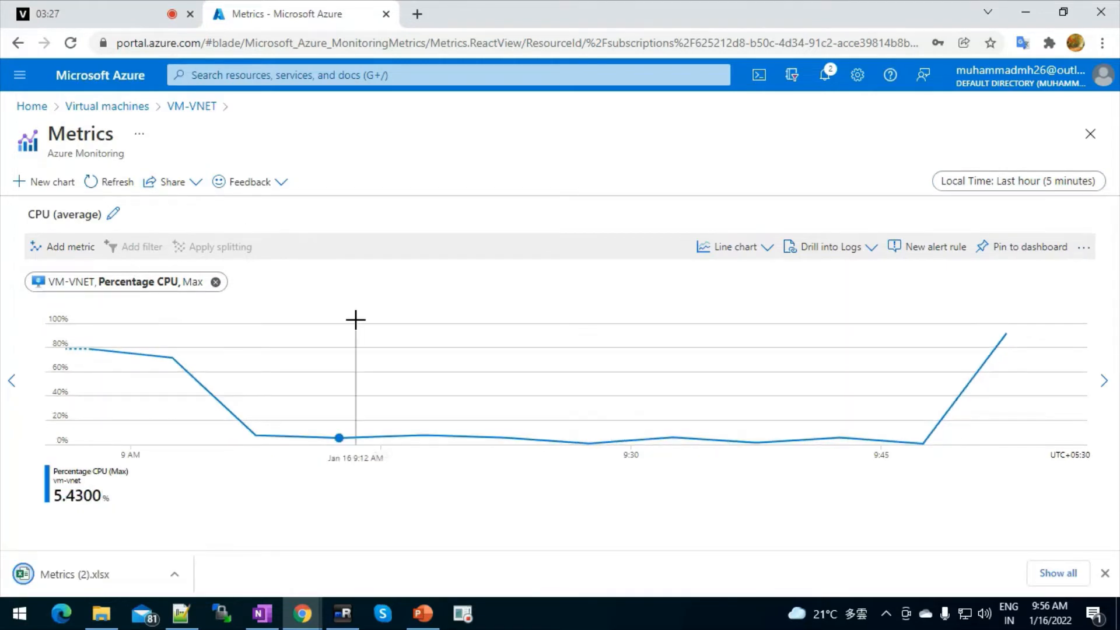
left_click(57, 579)
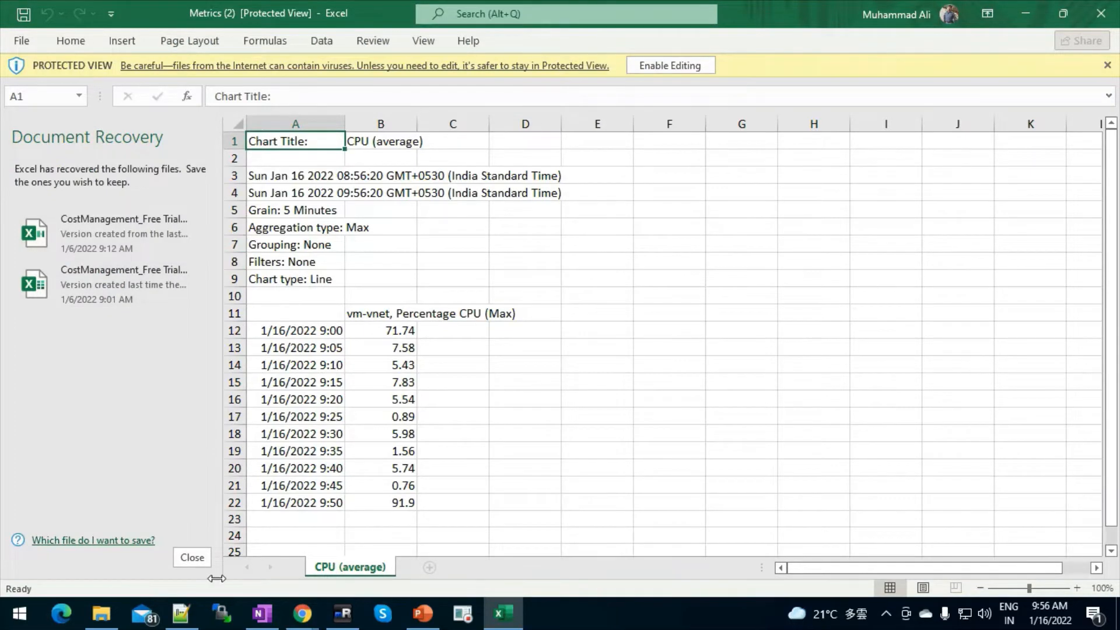
Dismiss Document Recovery by removing the recovered files, and examine the exported timestamps in column A.
left_click(207, 561)
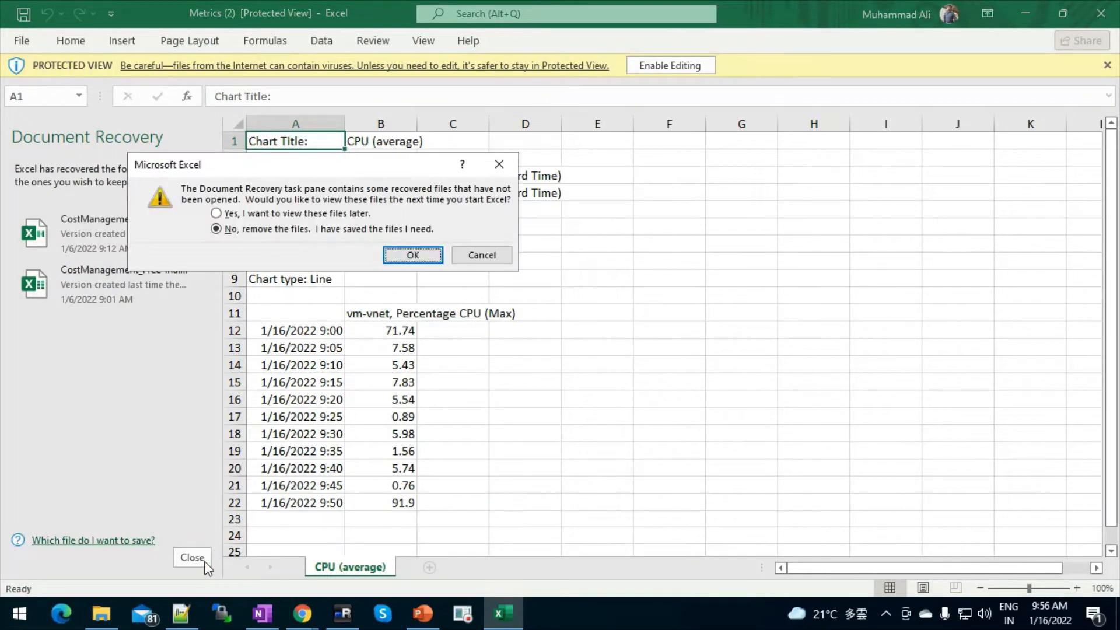
left_click(412, 254)
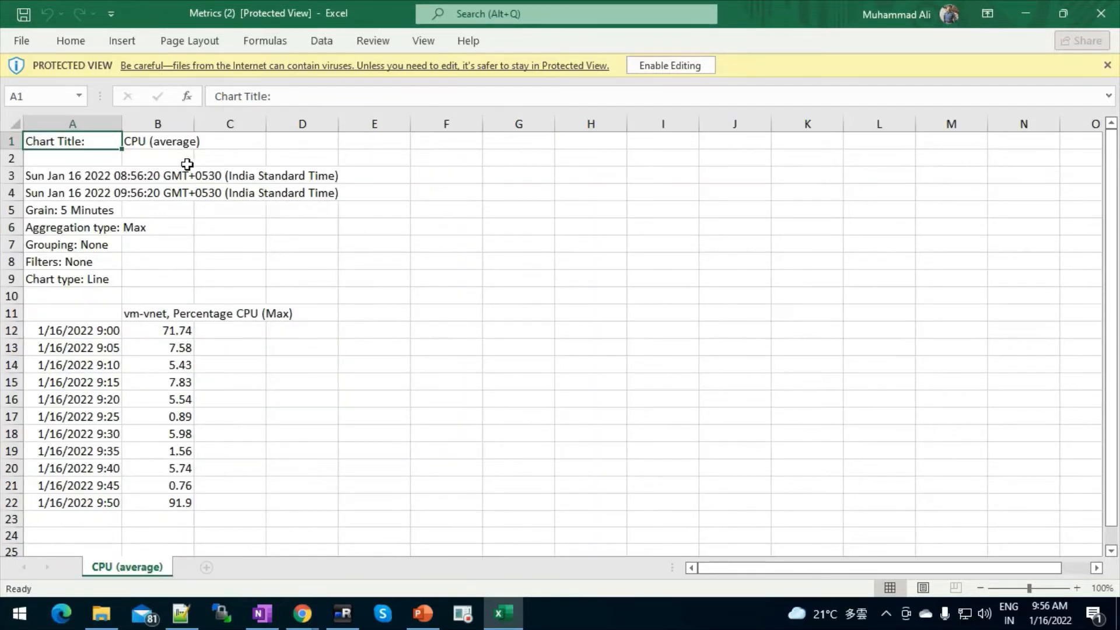
left_click(103, 331)
left_click_drag(96, 347, 115, 369)
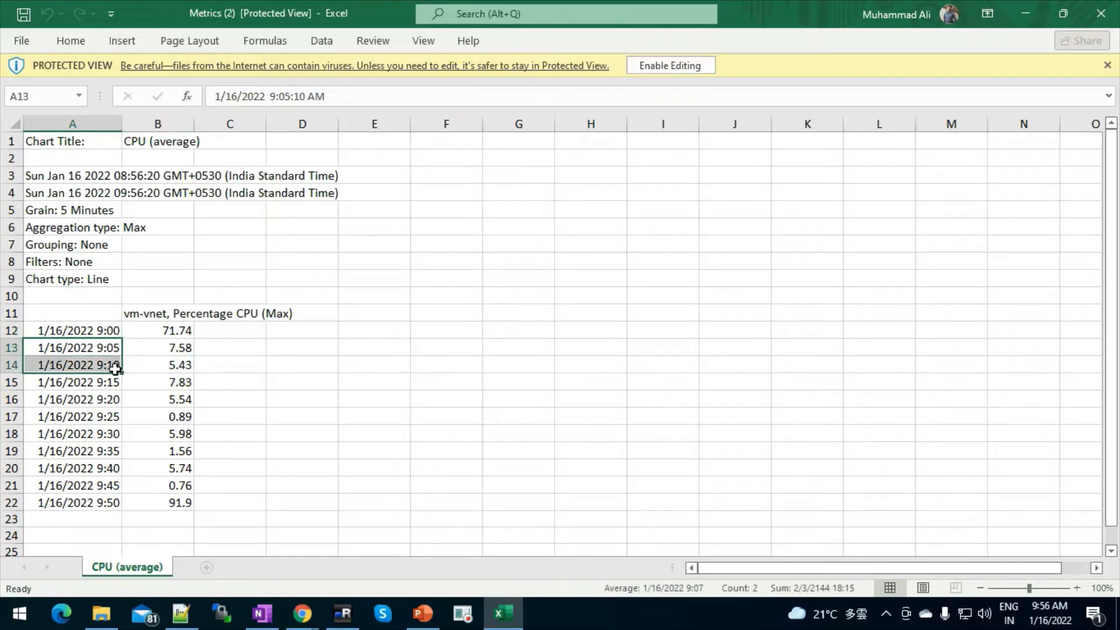
left_click(114, 367)
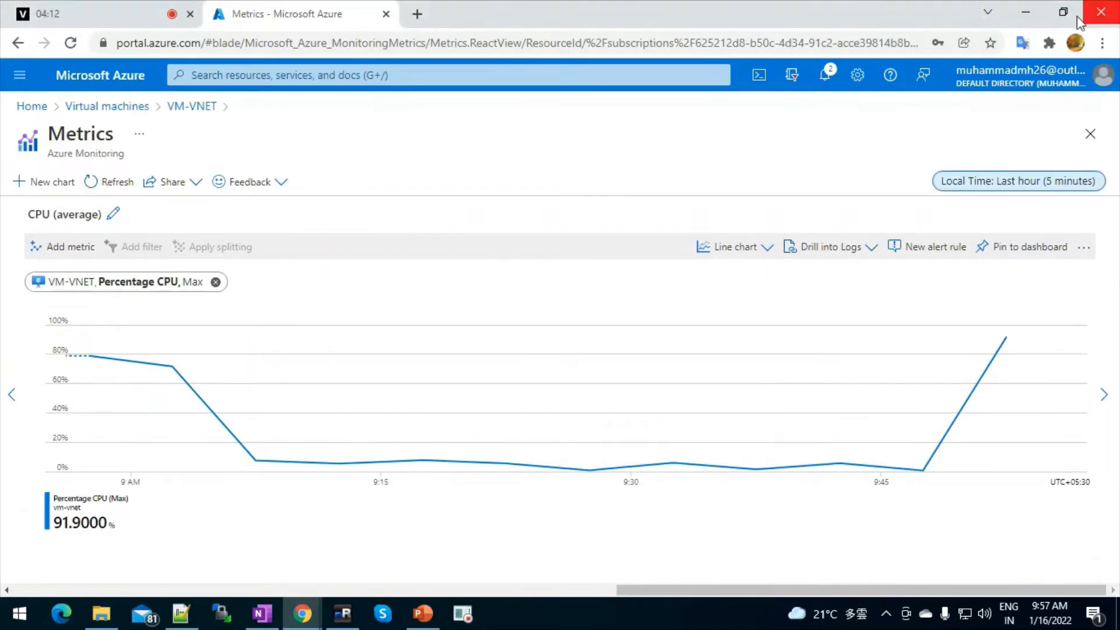
Start adding another metric to the CPU chart and browse the resources selectable as its scope.
left_click(57, 252)
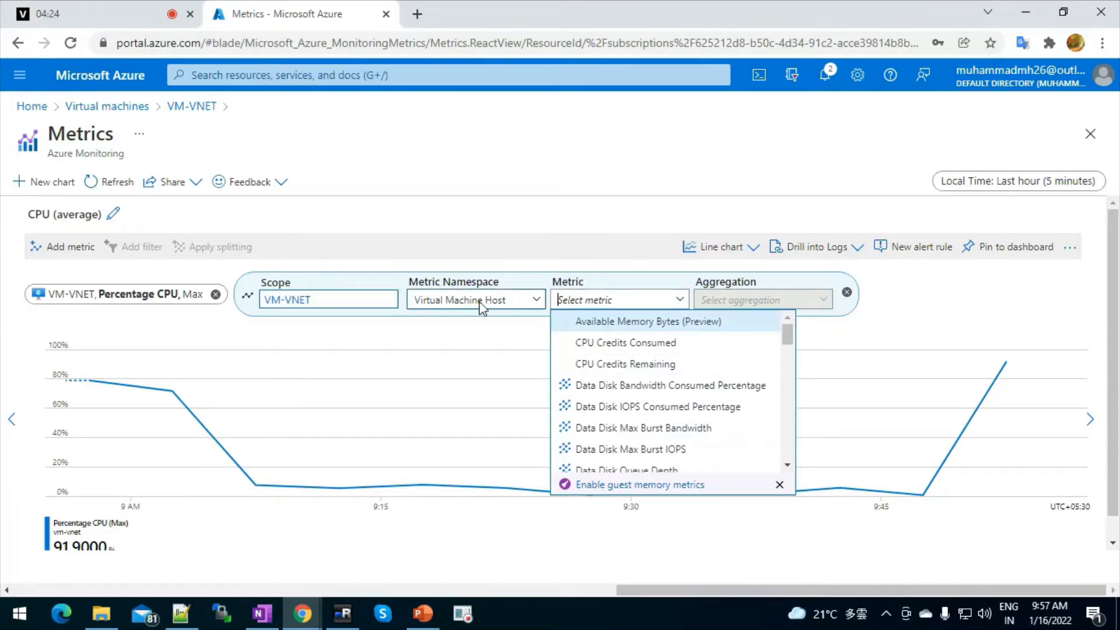
left_click(369, 300)
left_click(368, 300)
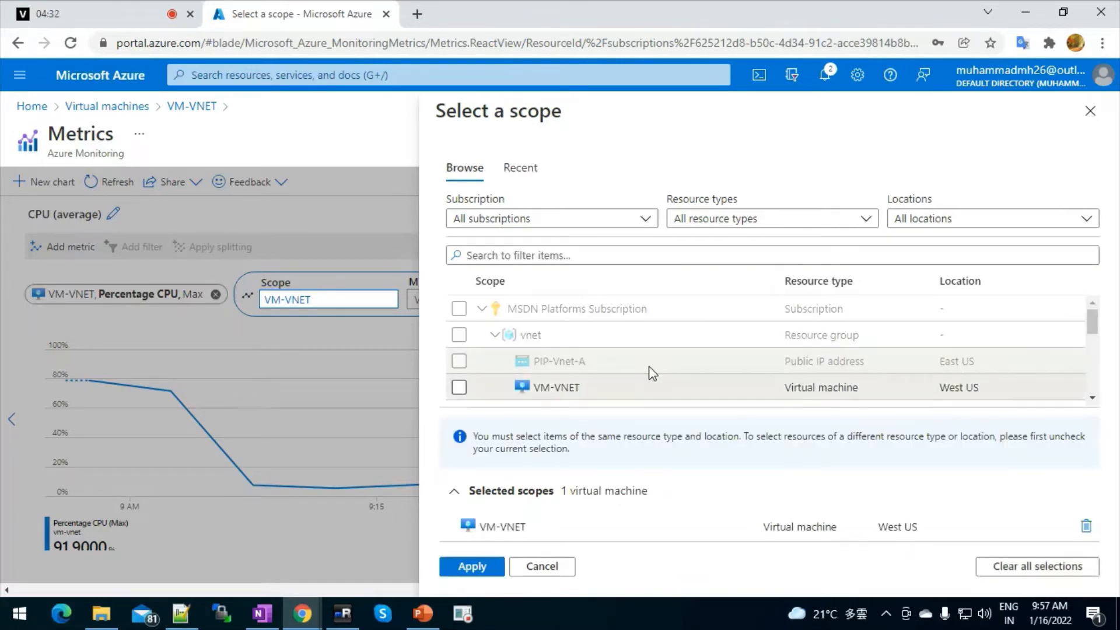
left_click(1092, 398)
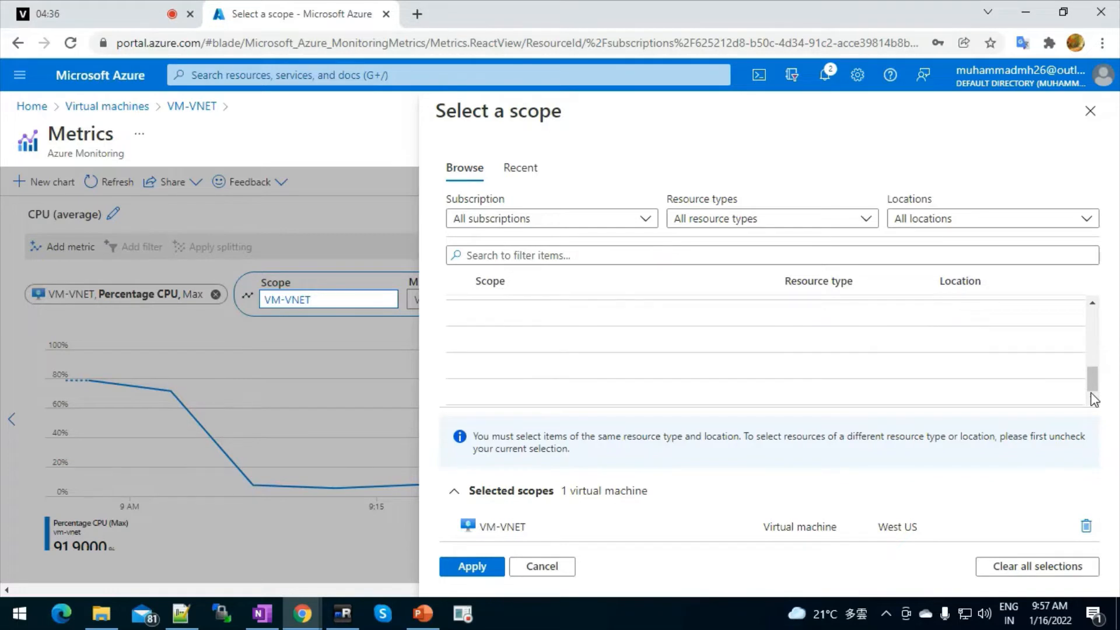
left_click(1087, 119)
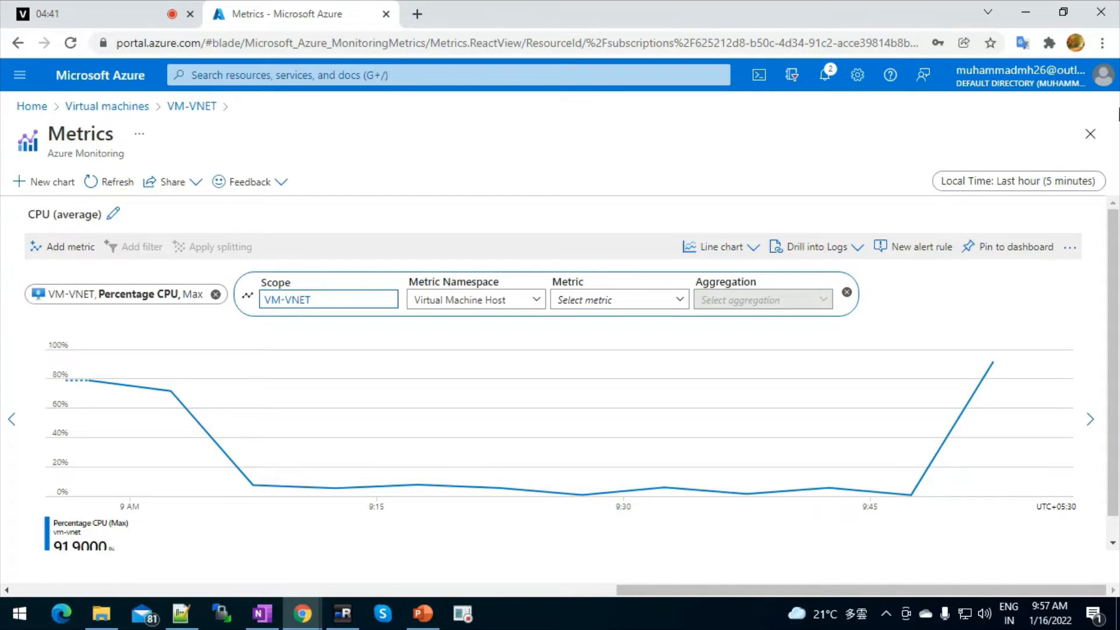
Leave the metrics chart for VM-VNET's Size settings, and switch to the VM's remote session in mRemoteNG.
left_click(1089, 133)
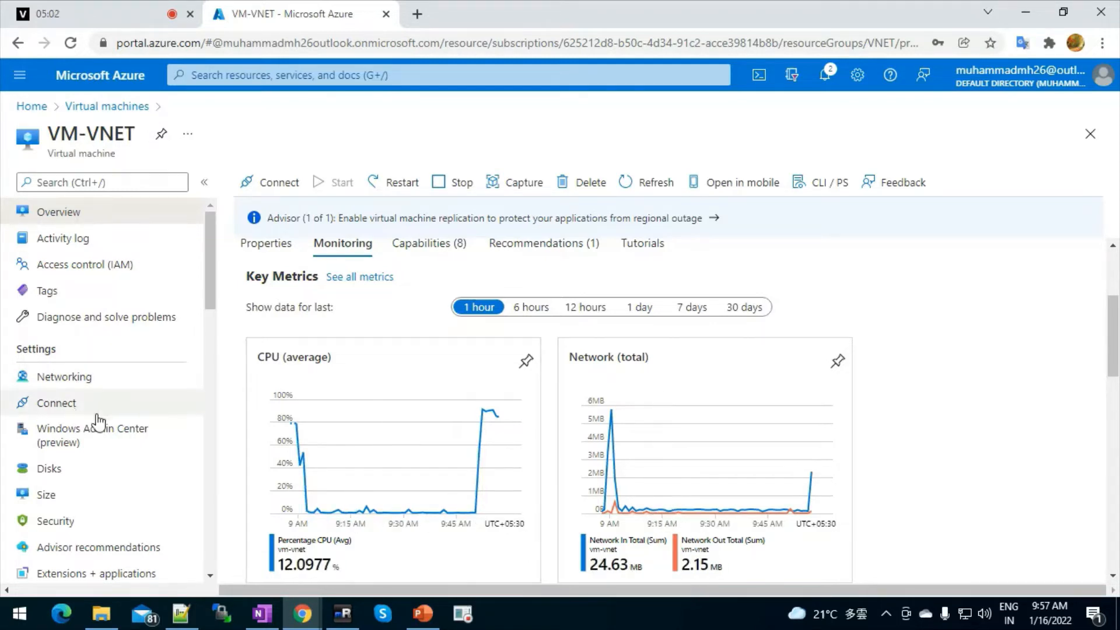
left_click(44, 497)
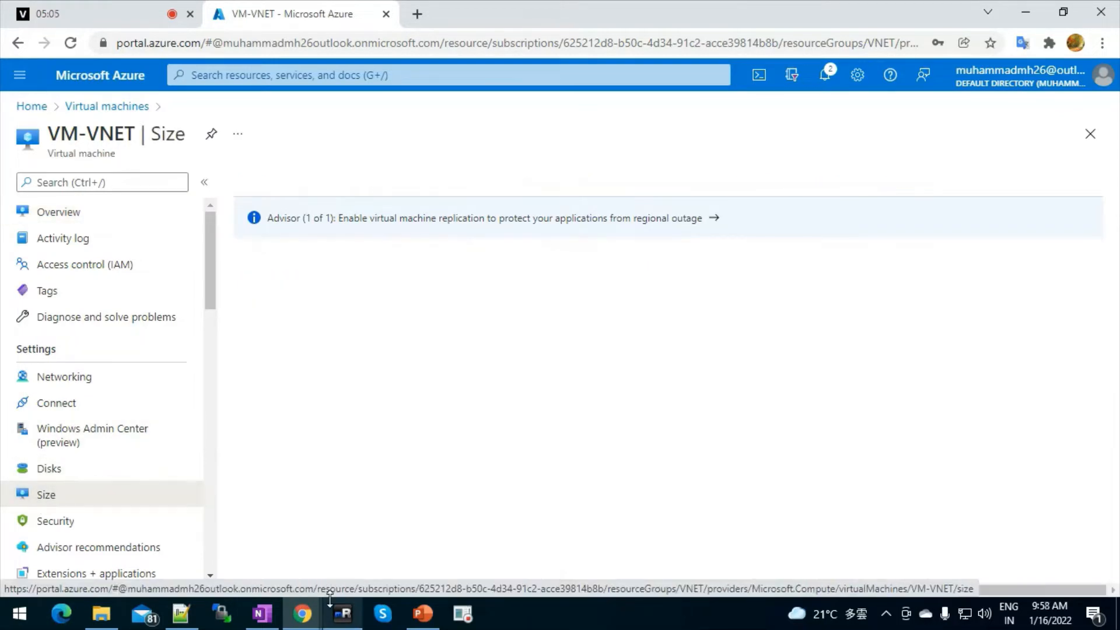
left_click(342, 613)
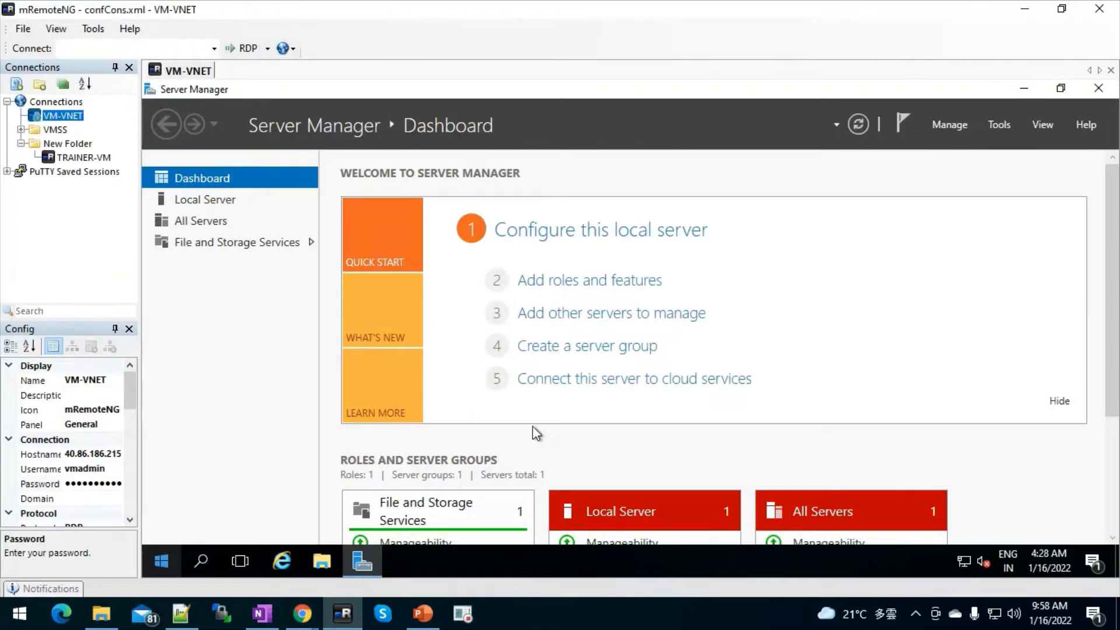
Open Task Manager inside the VM-VNET remote session and examine the detailed CPU performance graph.
right_click(426, 574)
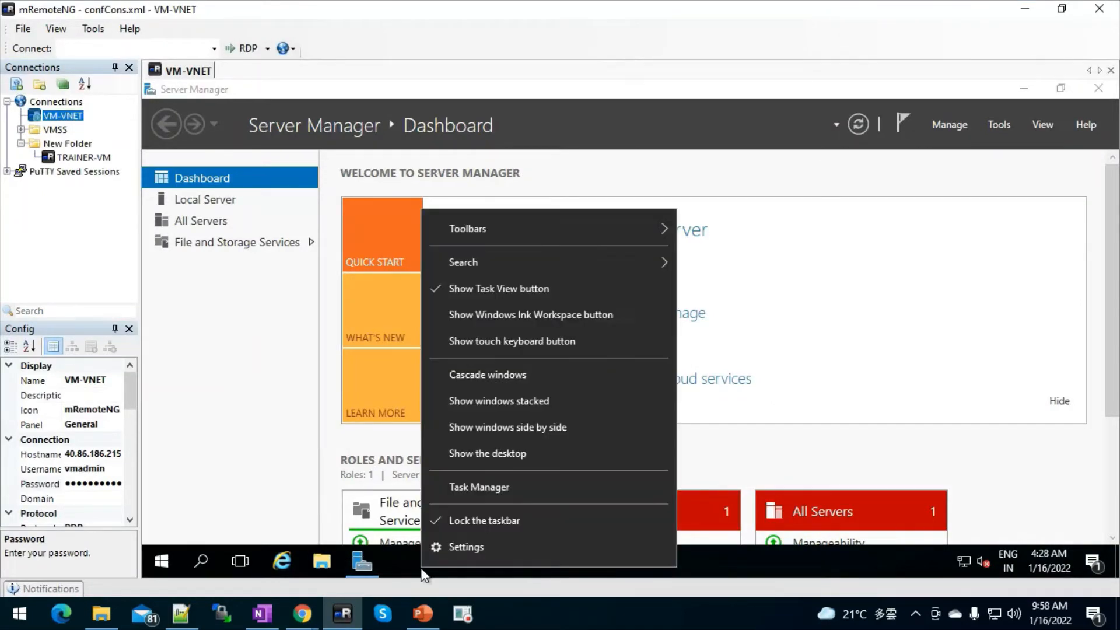
left_click(478, 488)
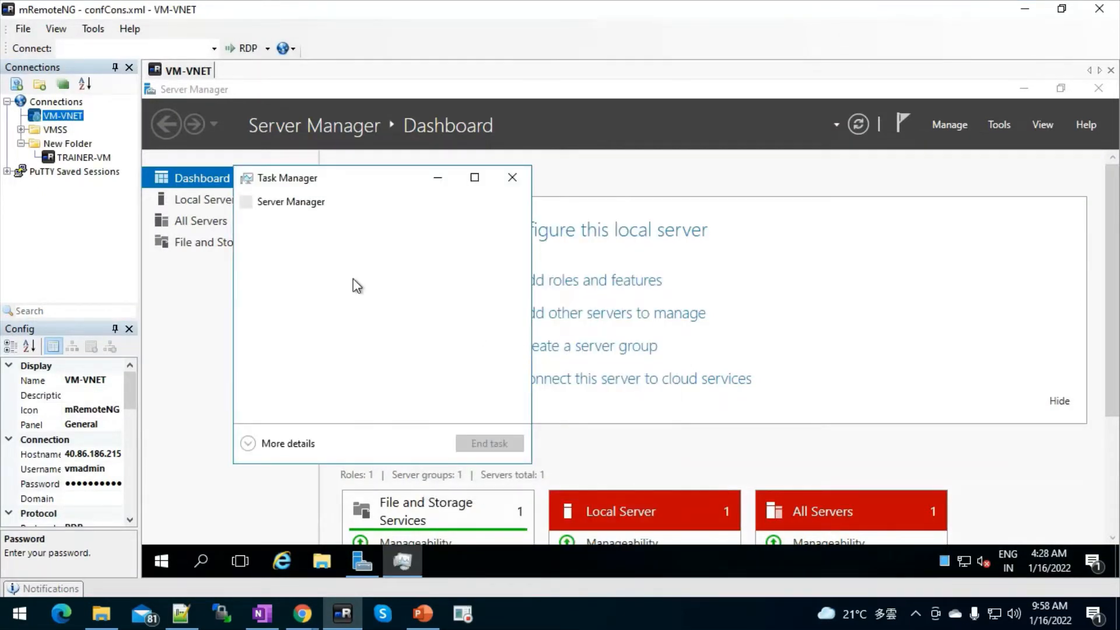
left_click(284, 444)
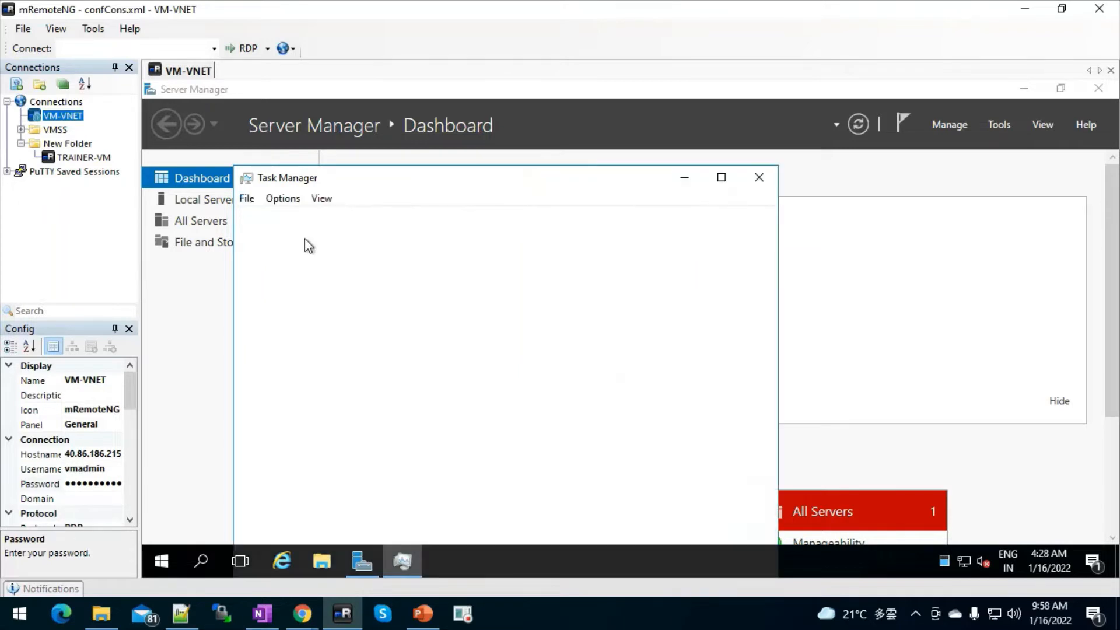
left_click(313, 220)
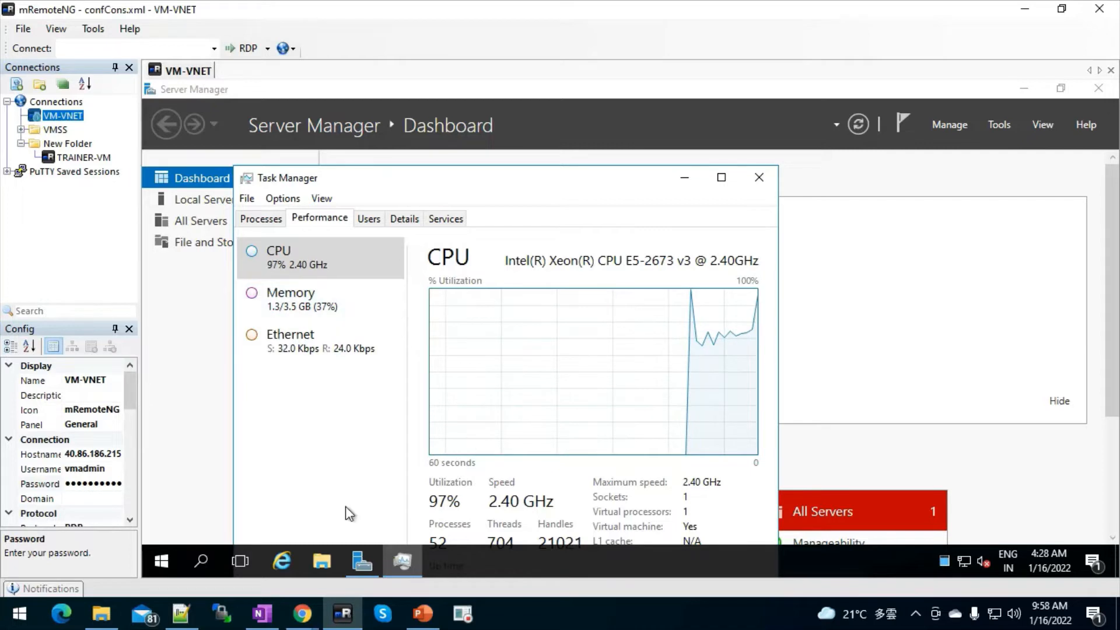
Open Command Prompt in the remote session and run hostname to check the machine's name.
left_click(152, 565)
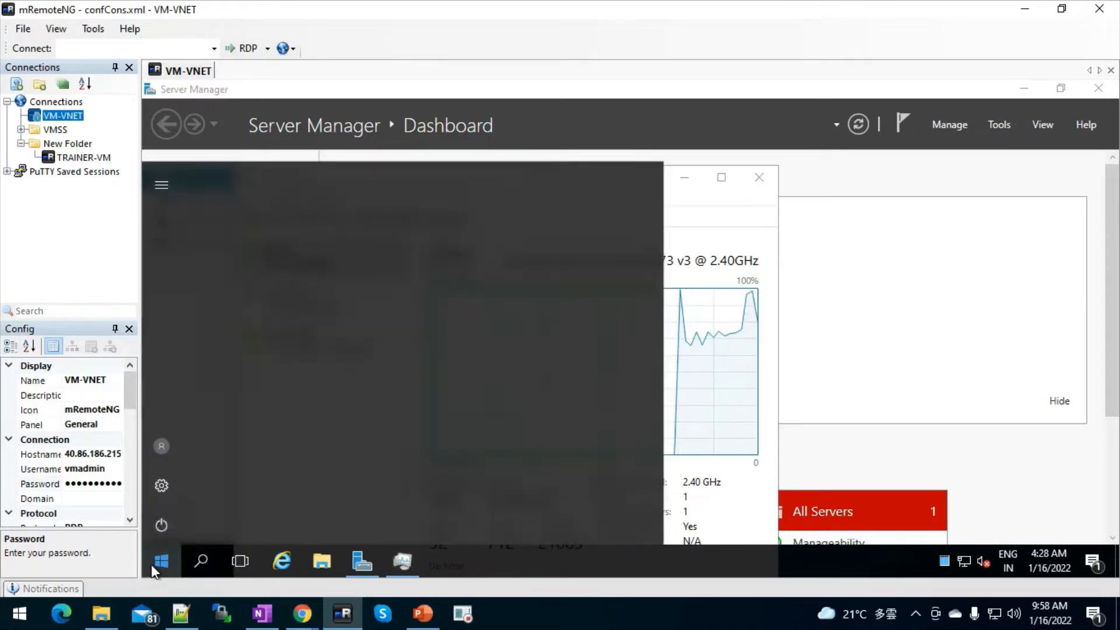
type("c")
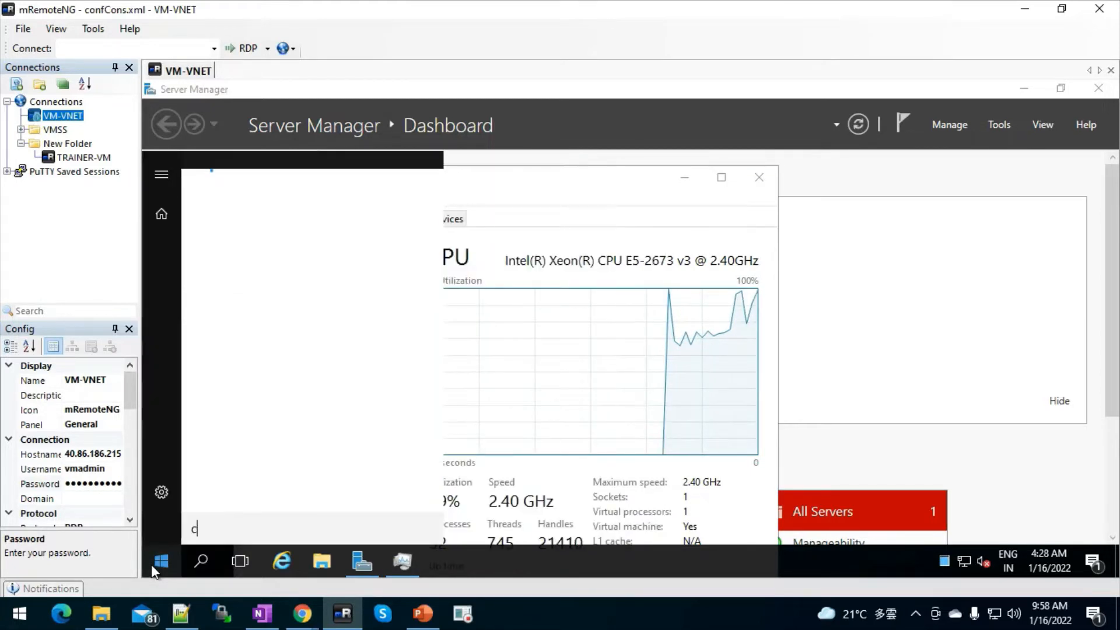
type("md")
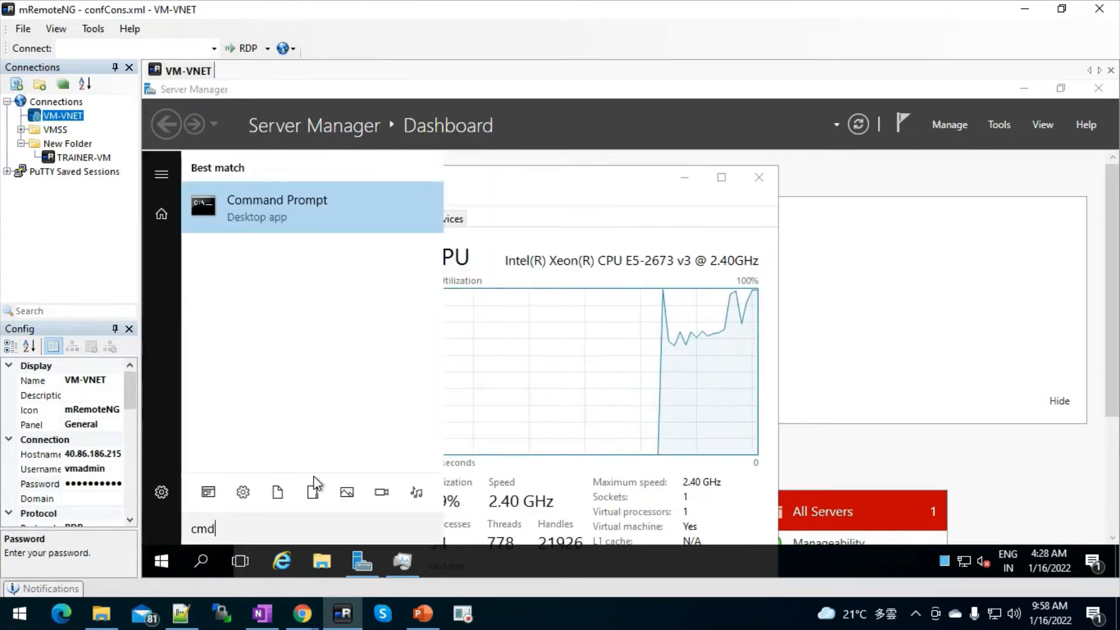
left_click(268, 208)
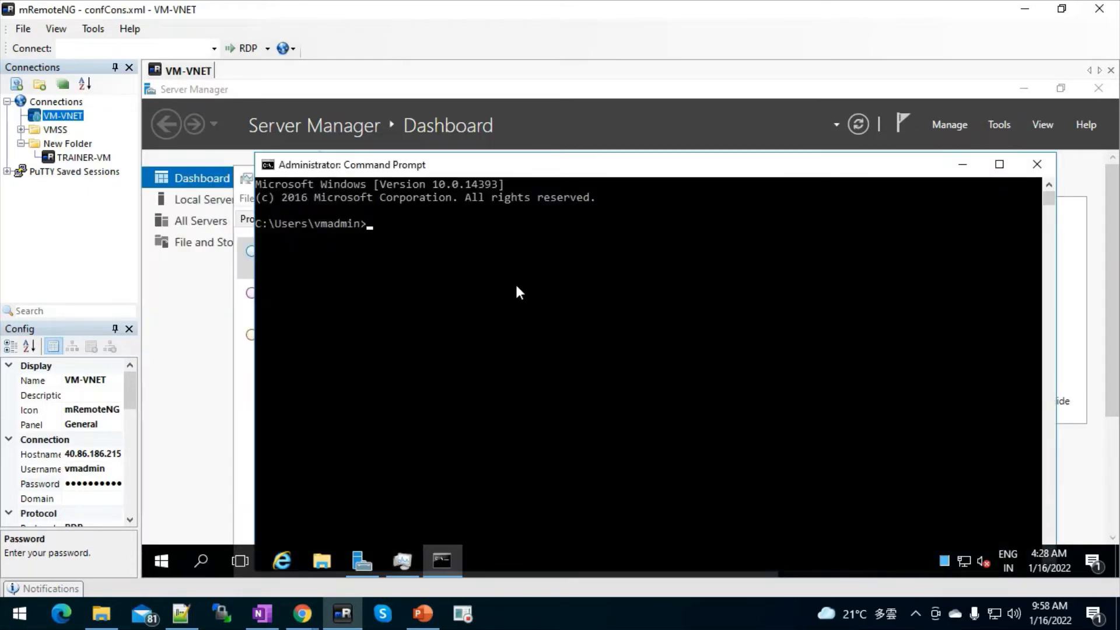
type("hostname")
key("Return")
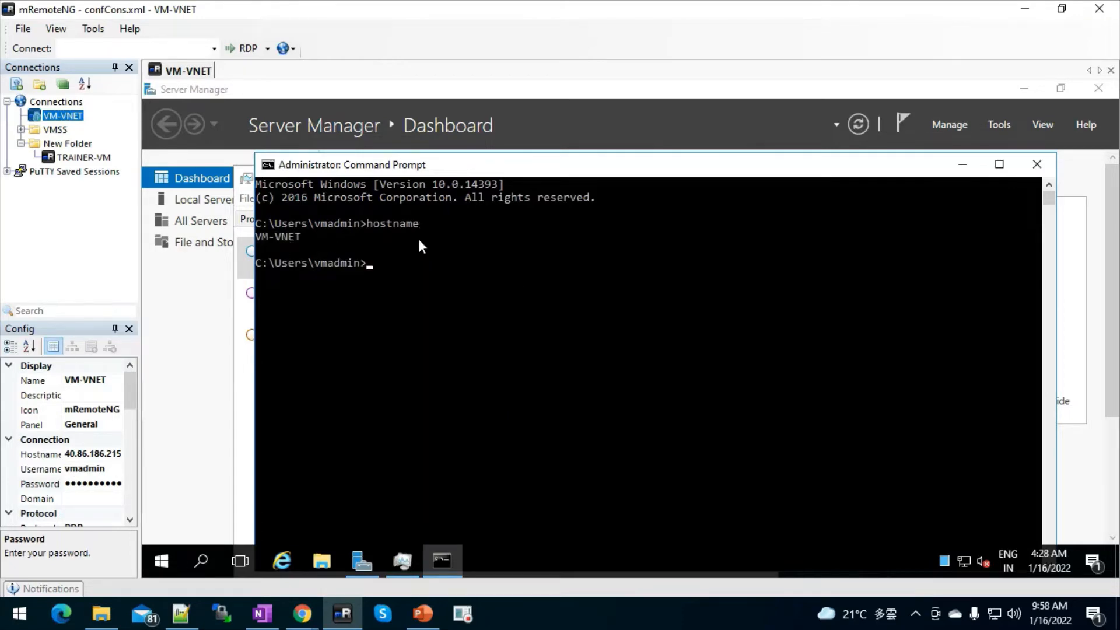
Return to the Azure portal and review VM-VNET's current size and details on its Overview page.
left_click(1027, 11)
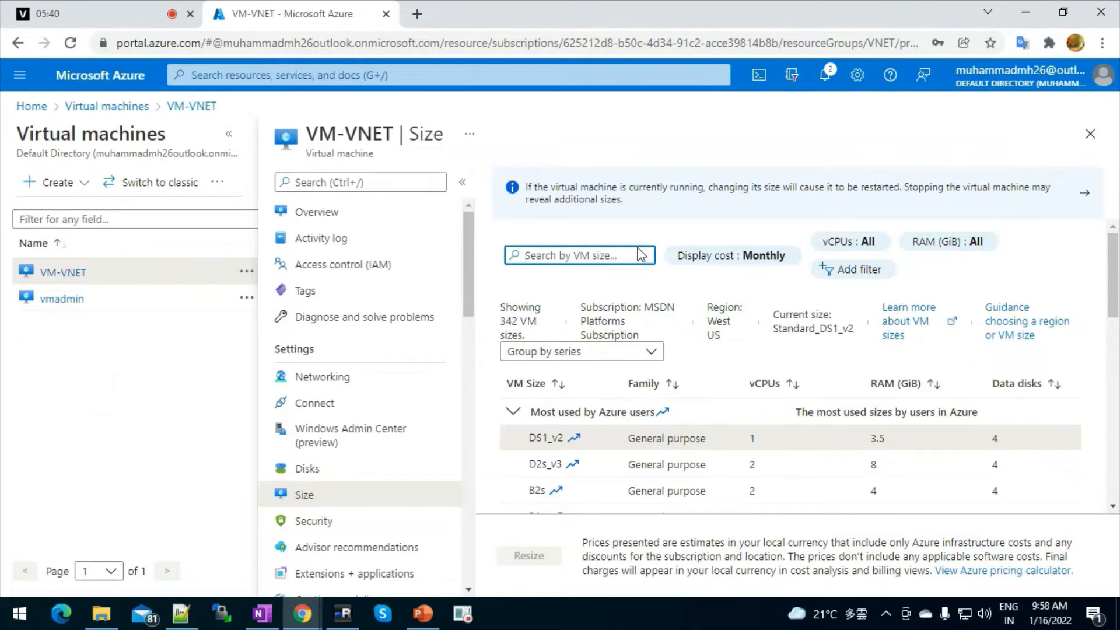
left_click(327, 220)
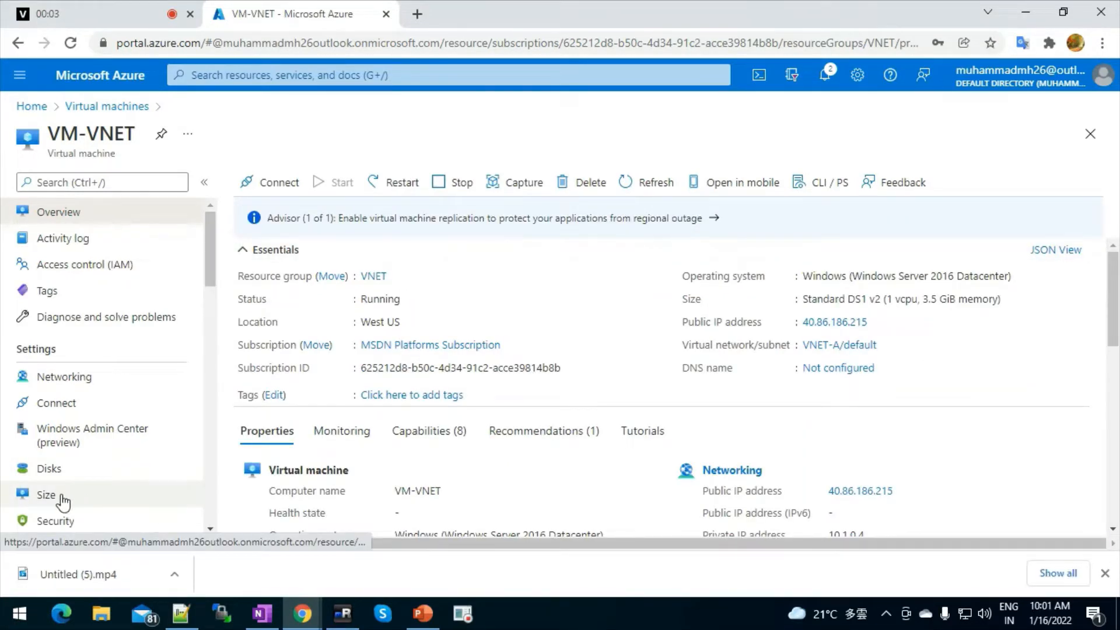
left_click(50, 495)
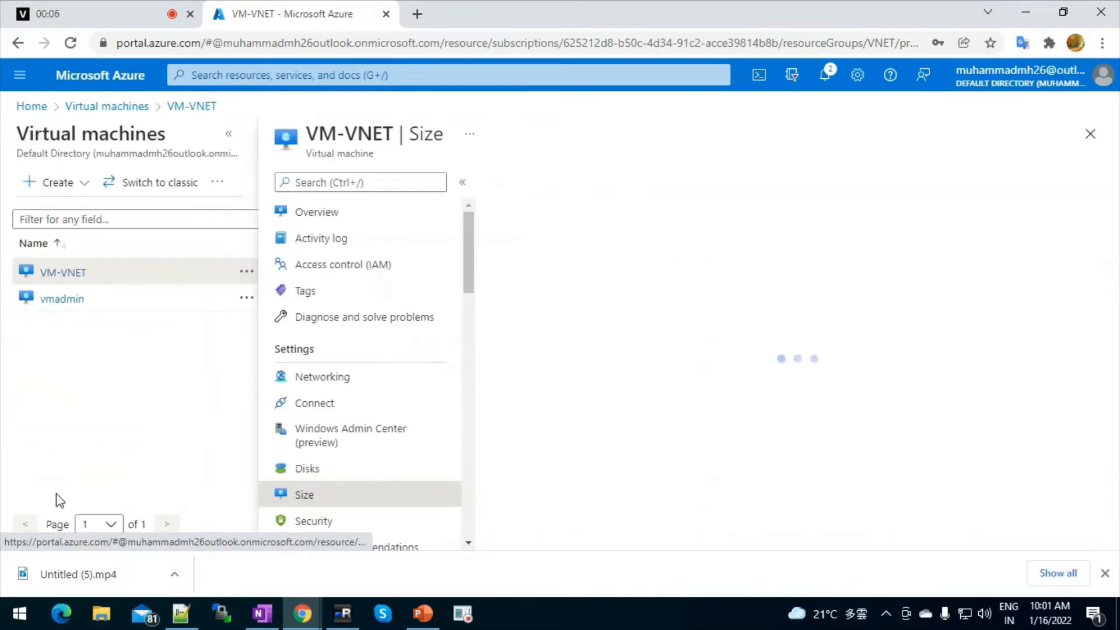
left_click(309, 213)
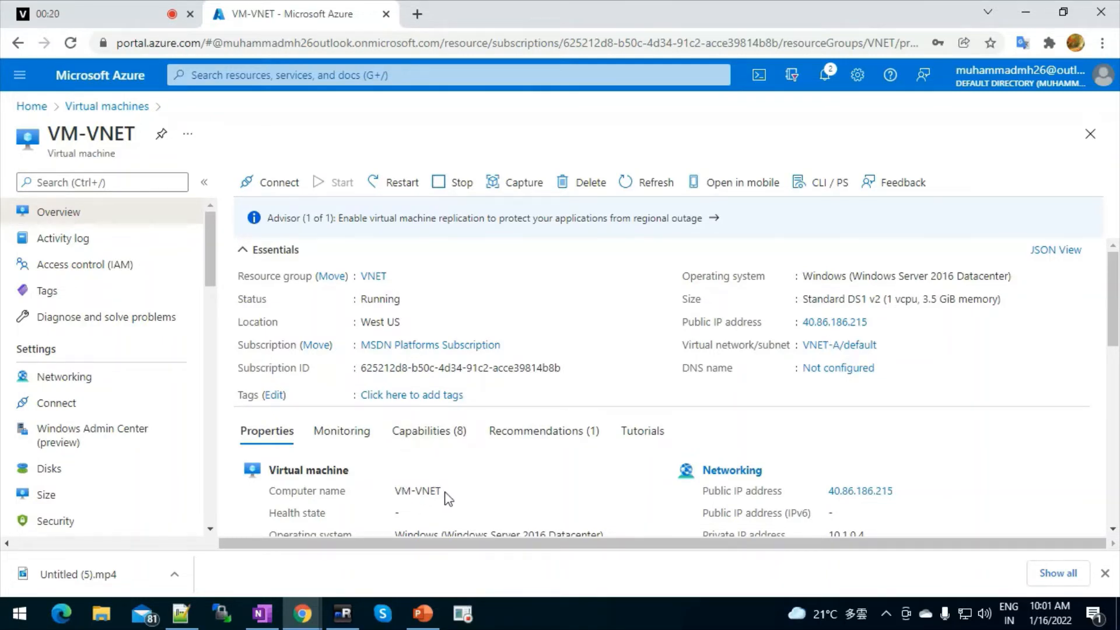
Resize VM-VNET to the D2s_v3 size with 2 vCPUs and 8 GiB RAM.
left_click(46, 495)
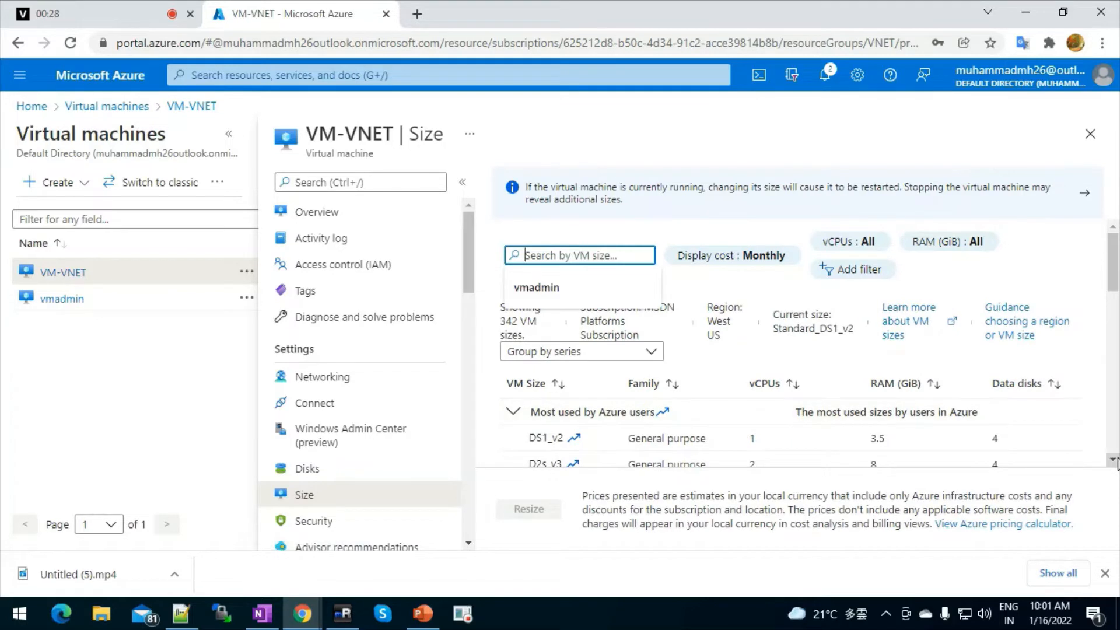
scroll(1114, 462, "down", 1)
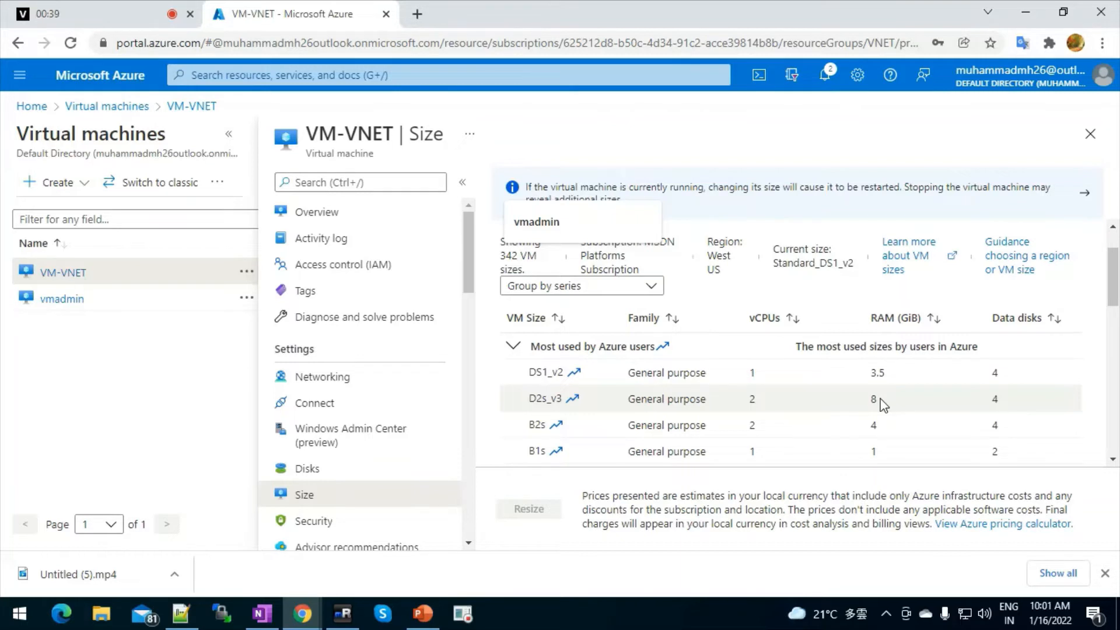
left_click(662, 402)
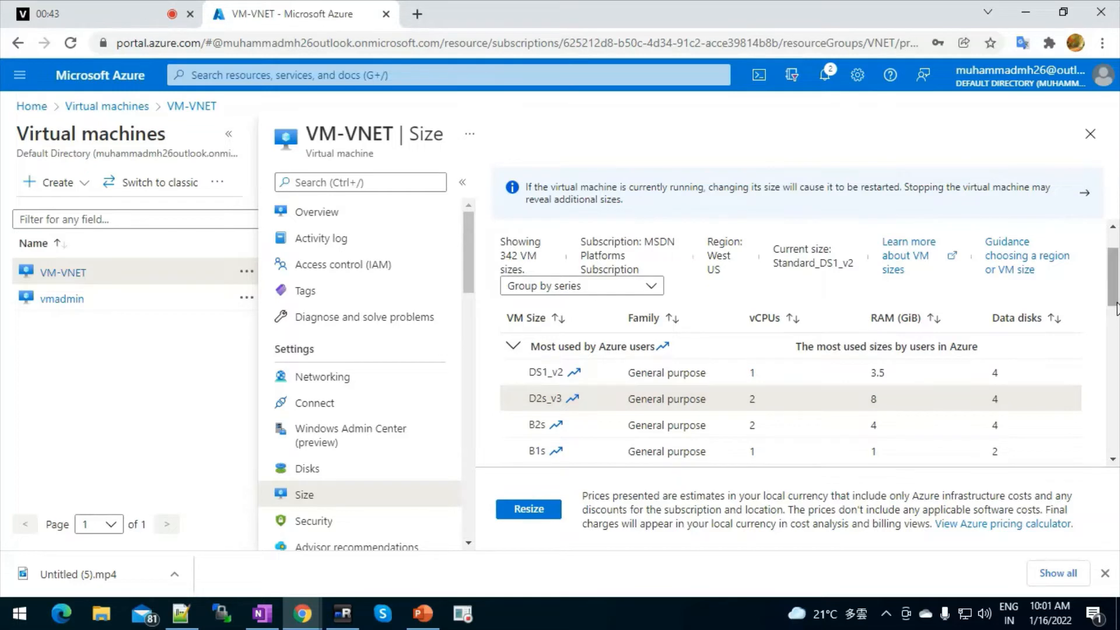
left_click_drag(1114, 306, 1115, 358)
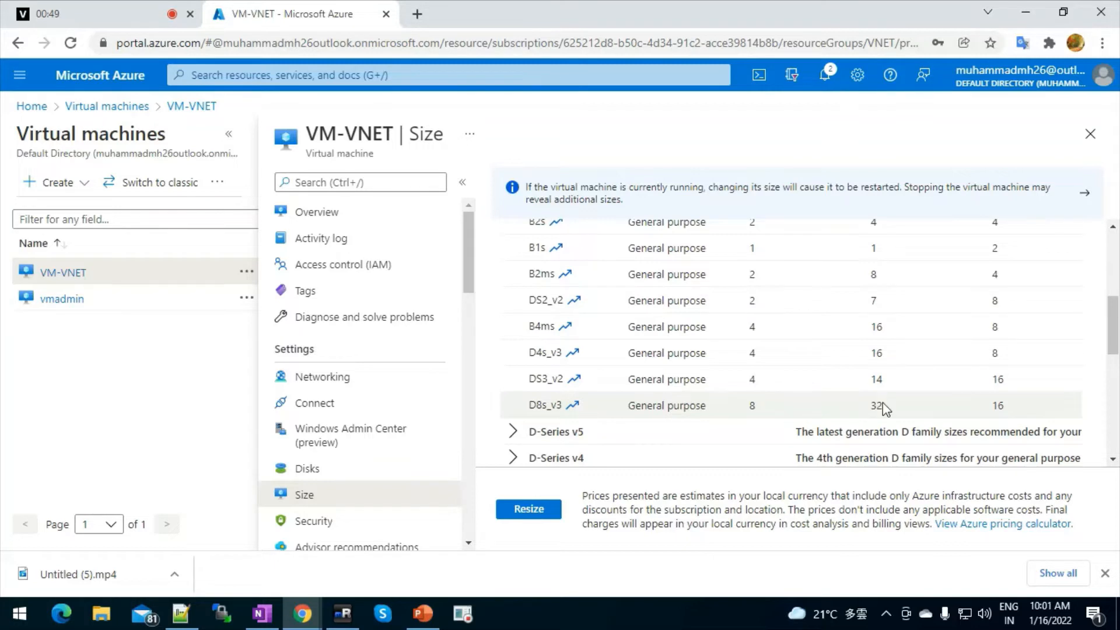
left_click(1112, 261)
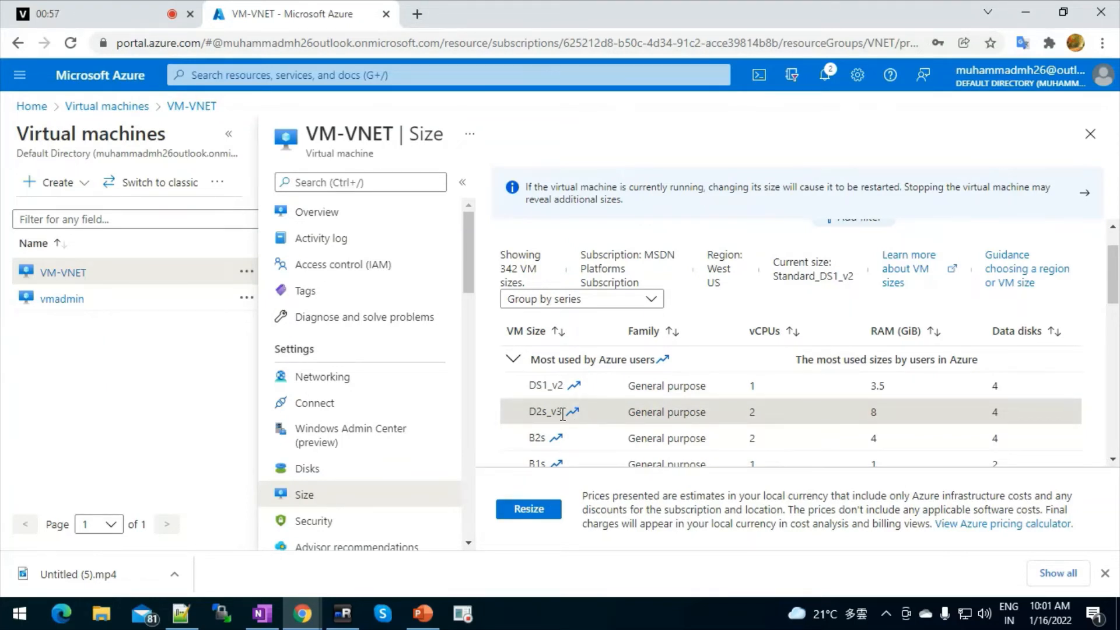
left_click(529, 510)
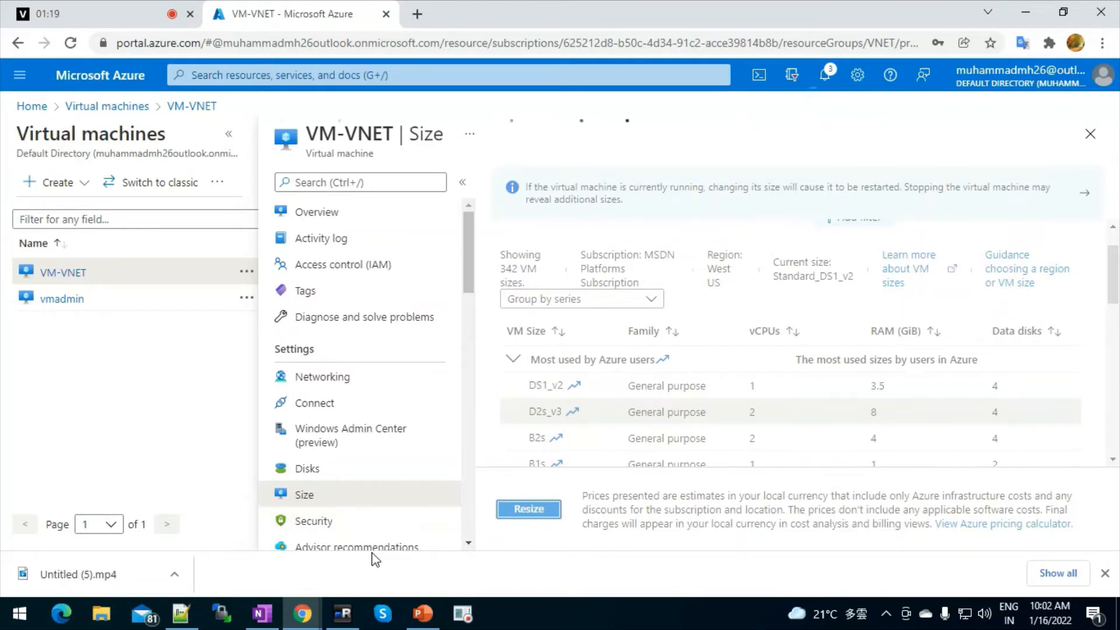
Check the VM-VNET session in mRemoteNG, and refresh the VM's Overview page in the Azure portal to check its size.
left_click(345, 617)
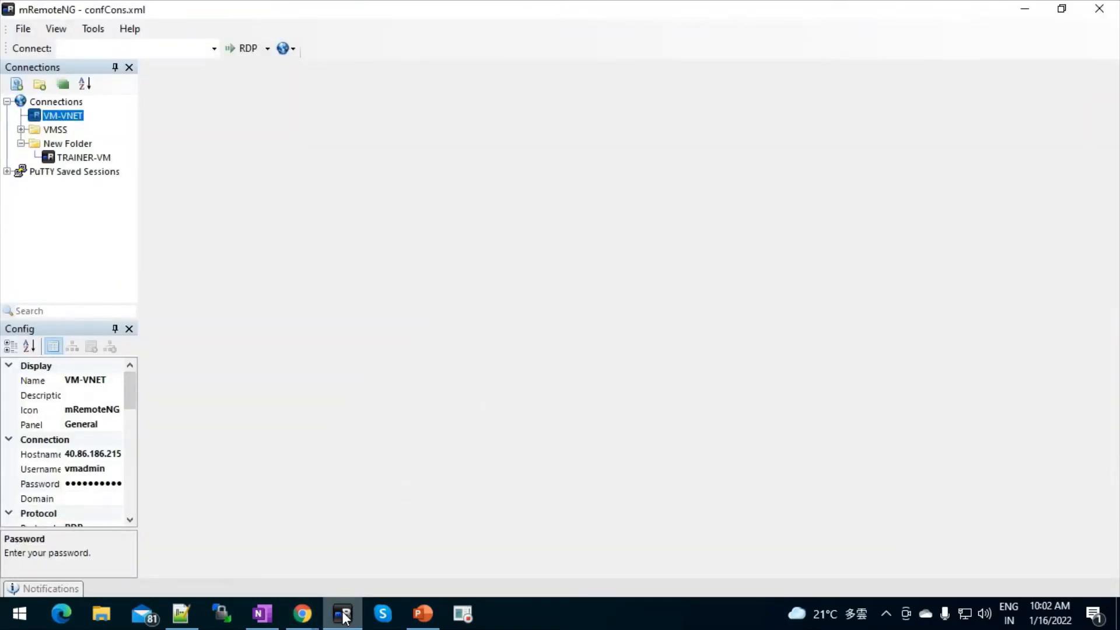
left_click(344, 617)
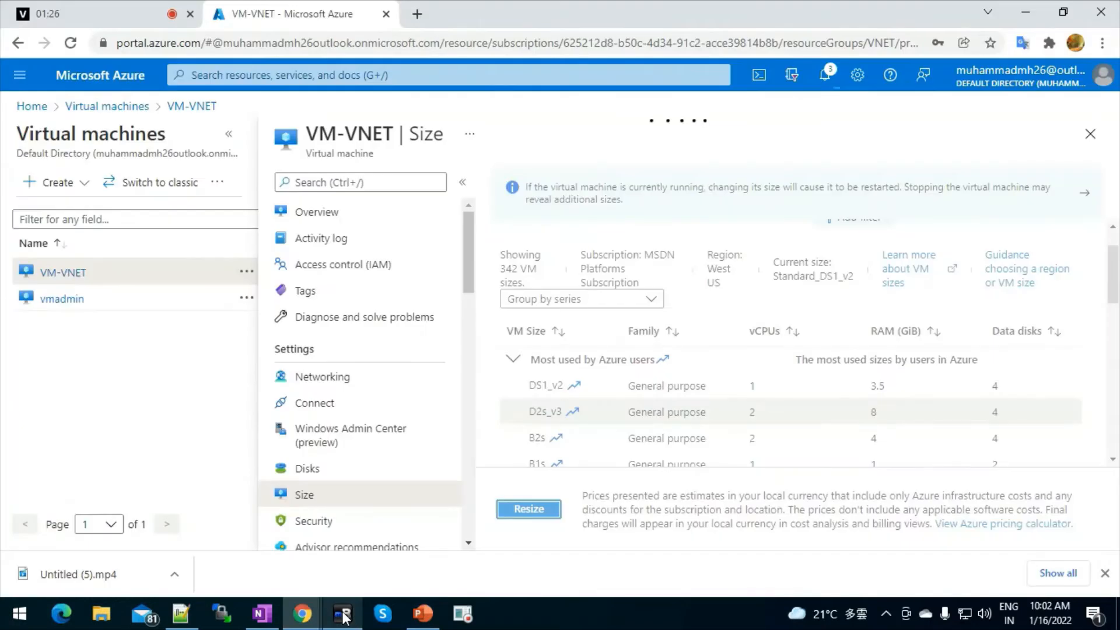
left_click(380, 213)
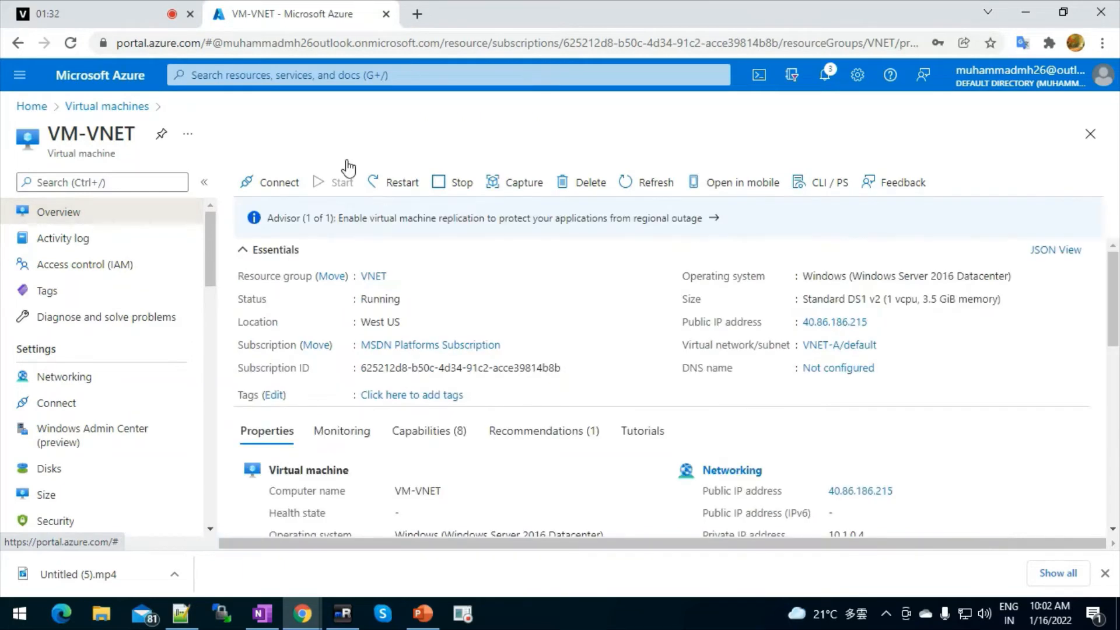
left_click(110, 9)
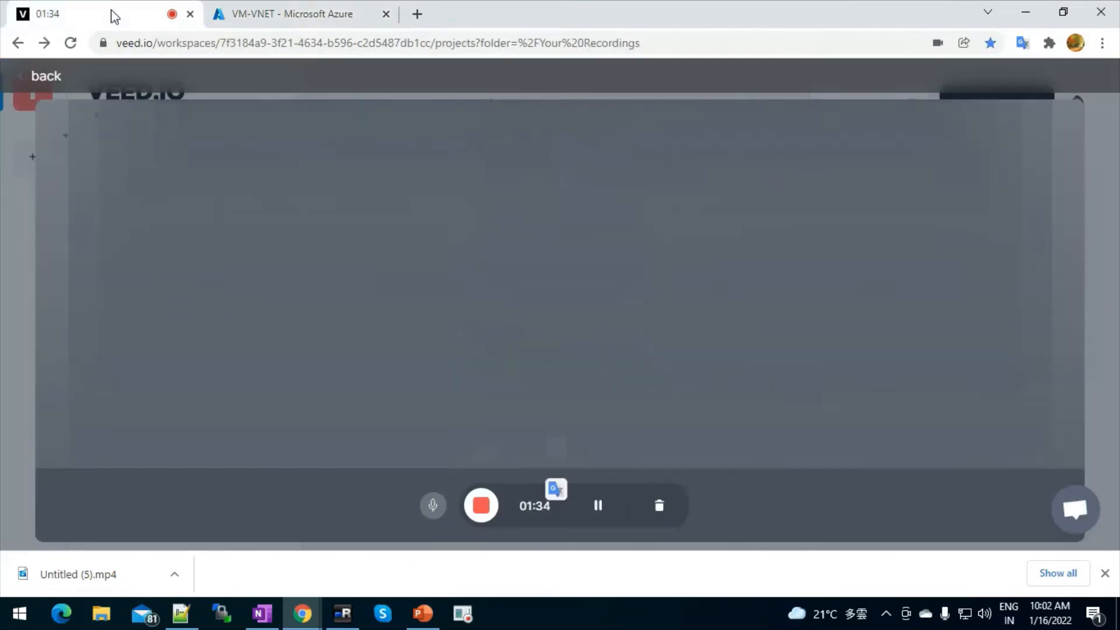
left_click(277, 7)
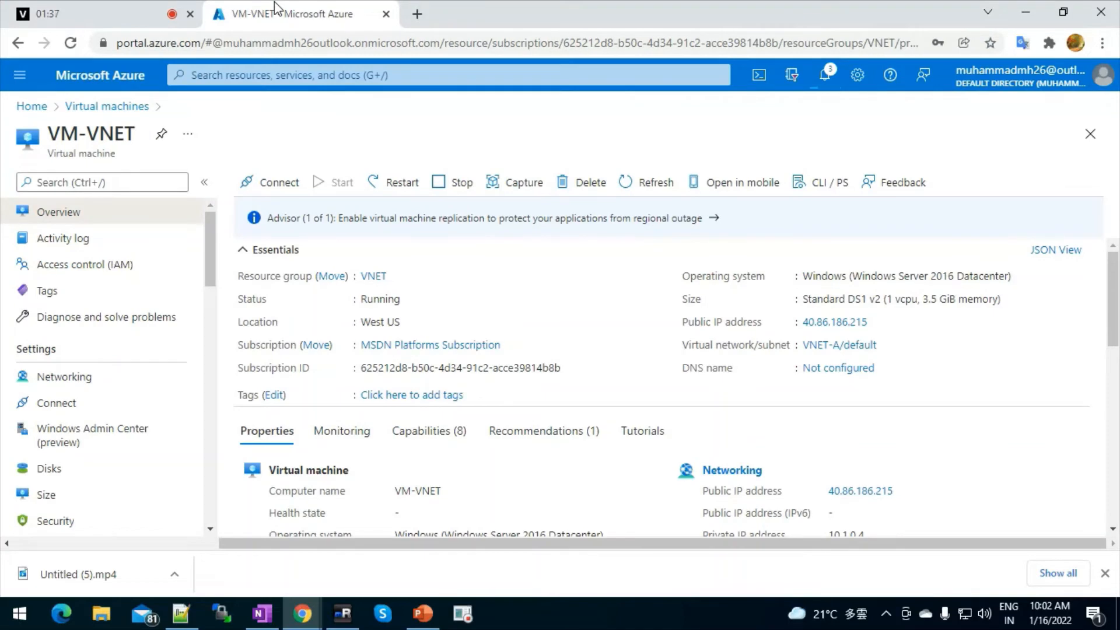
left_click(639, 186)
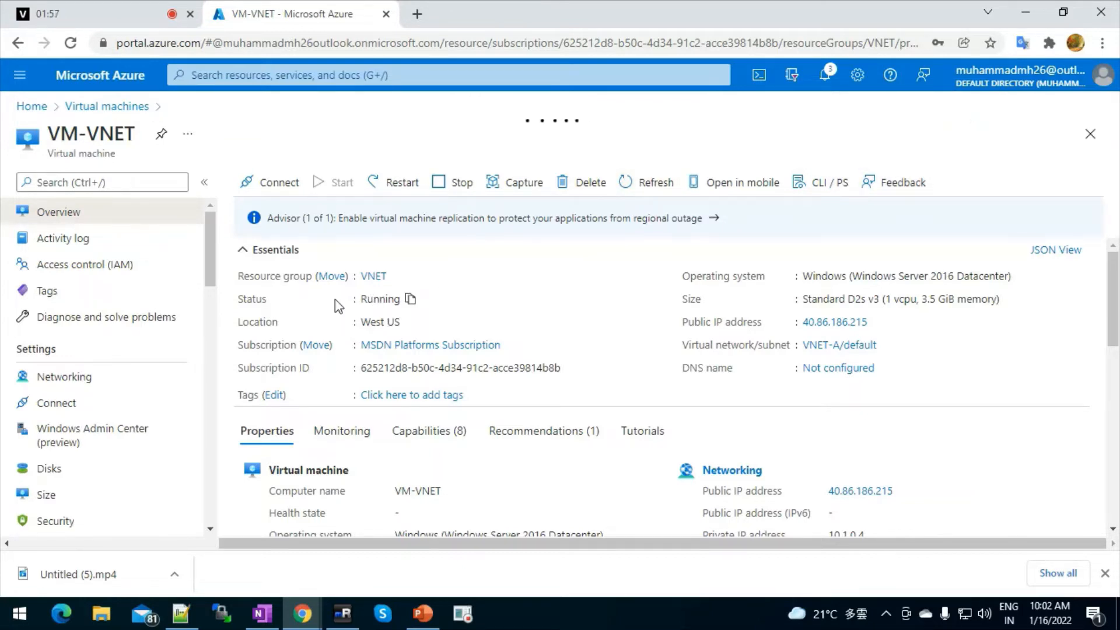
Switch to mRemoteNG and reconnect to the VM-VNET remote session.
left_click(343, 614)
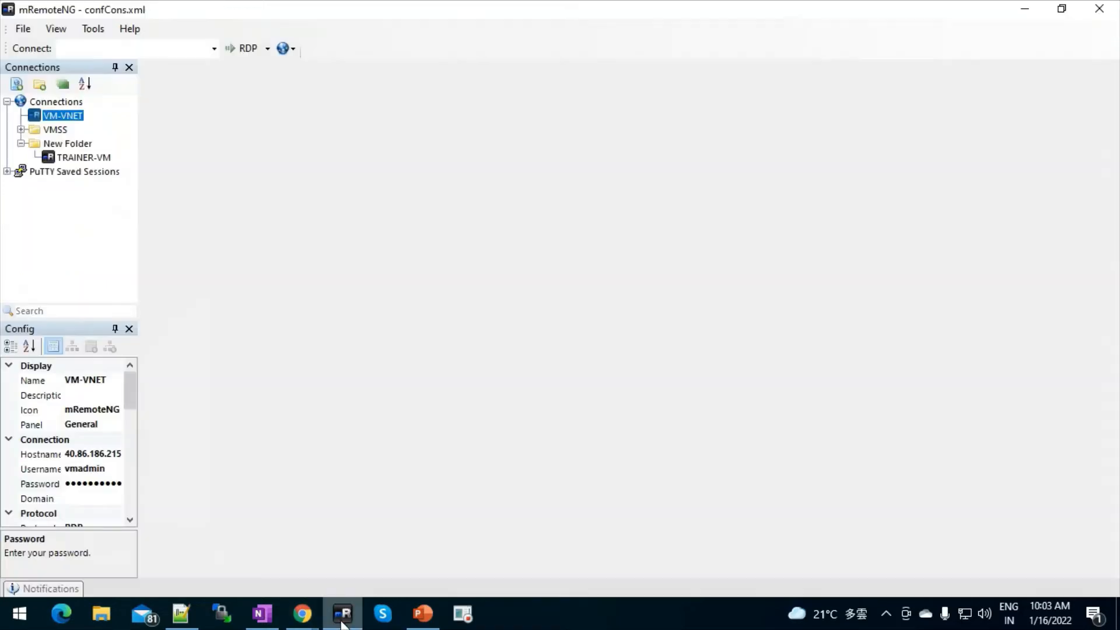
left_click(68, 118)
double_click(68, 118)
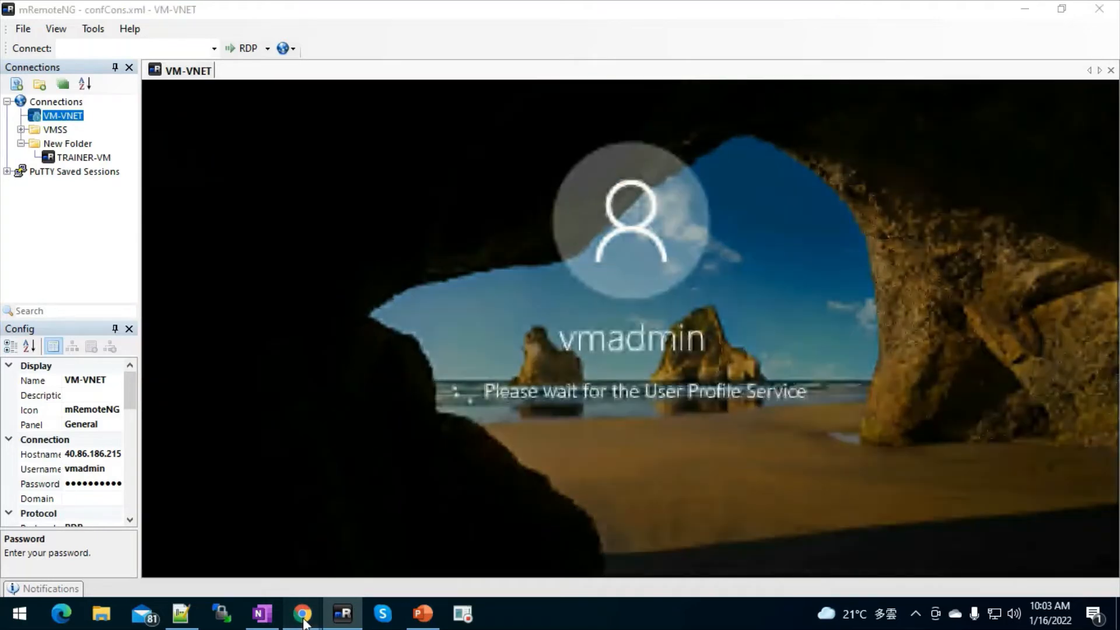
Switch back to the Azure portal in Chrome, check VM-VNET's listed size, and reload the page.
left_click(303, 619)
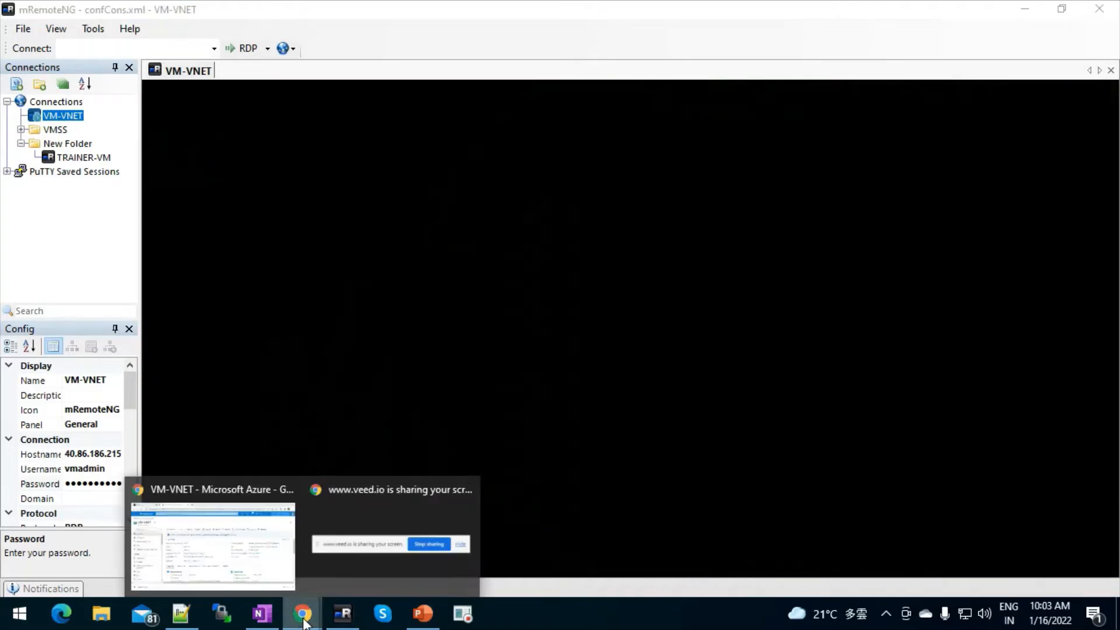
left_click(233, 532)
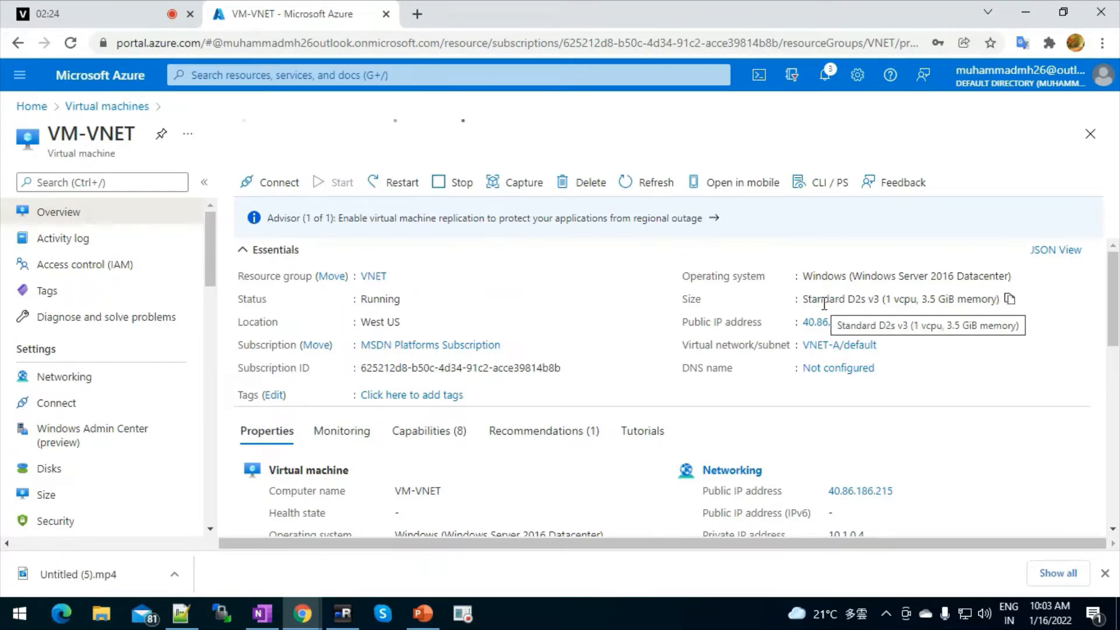
left_click(70, 45)
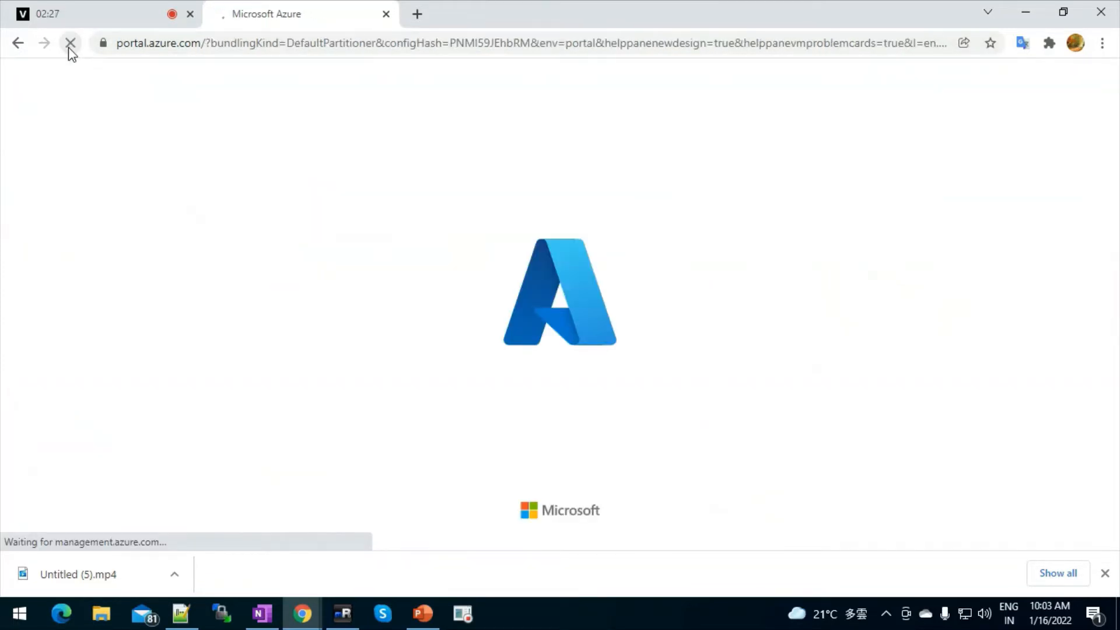
Switch to mRemoteNG and open Task Manager's performance view in the VM-VNET session to check the CPU.
left_click(343, 614)
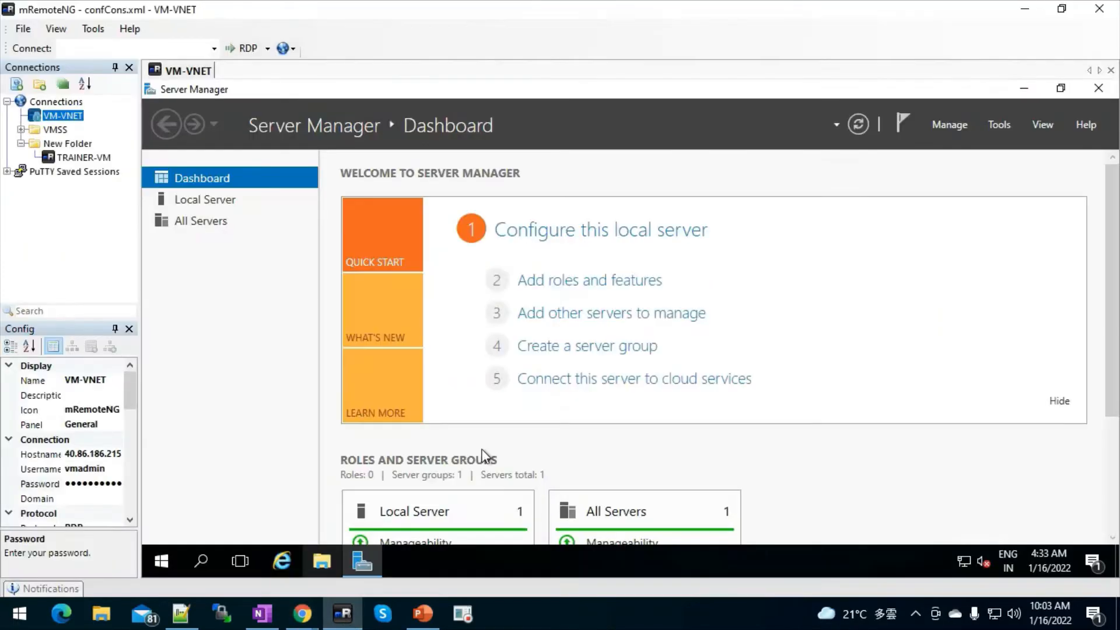
right_click(475, 570)
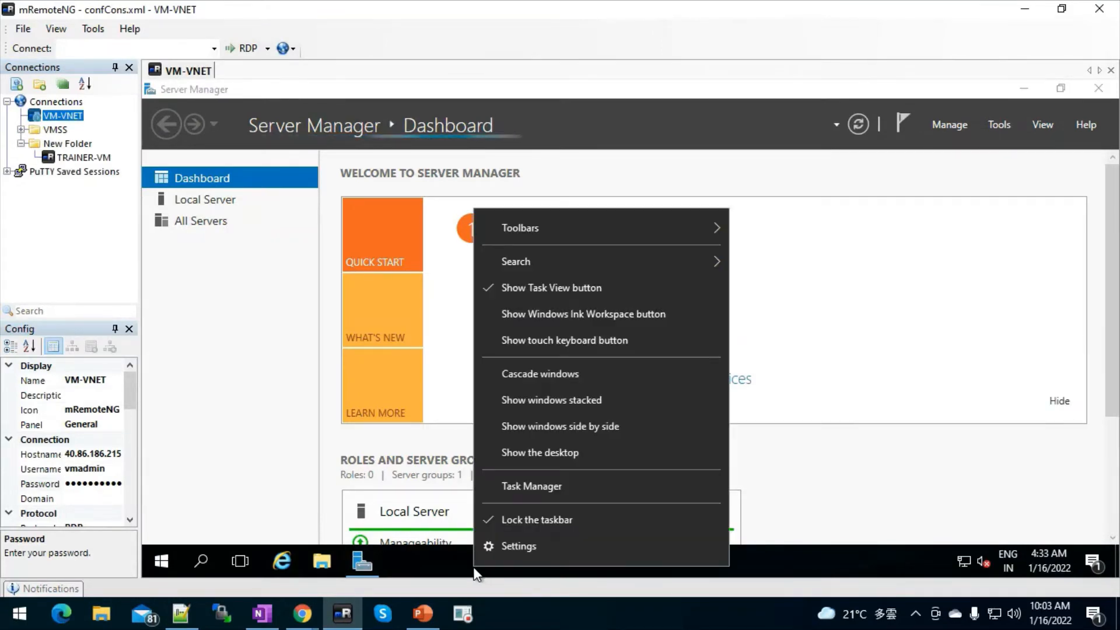
left_click(515, 487)
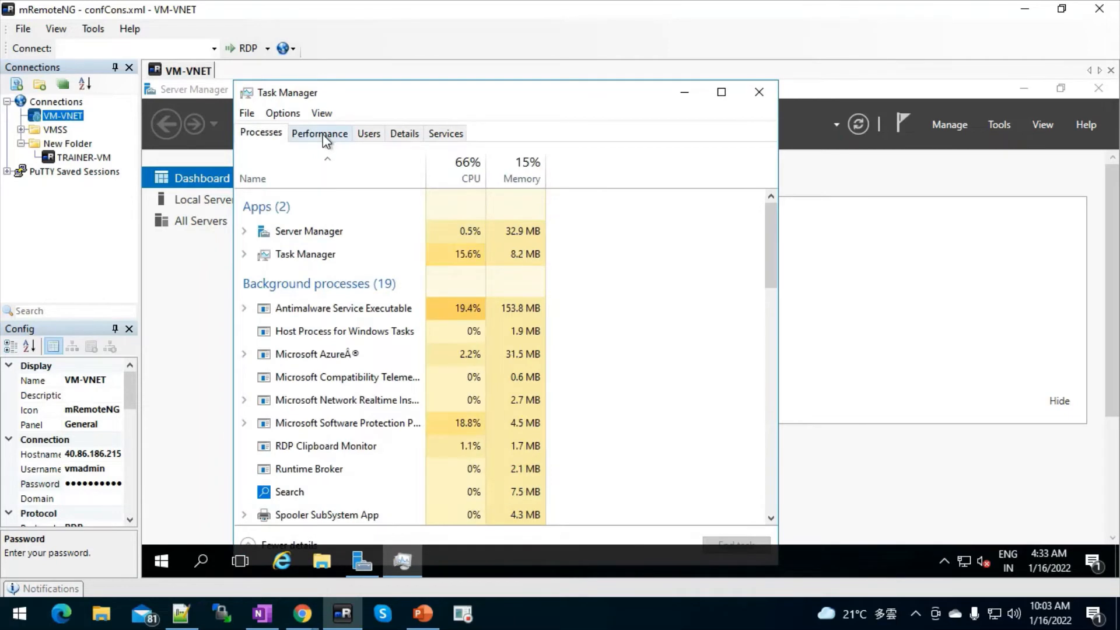
left_click(323, 134)
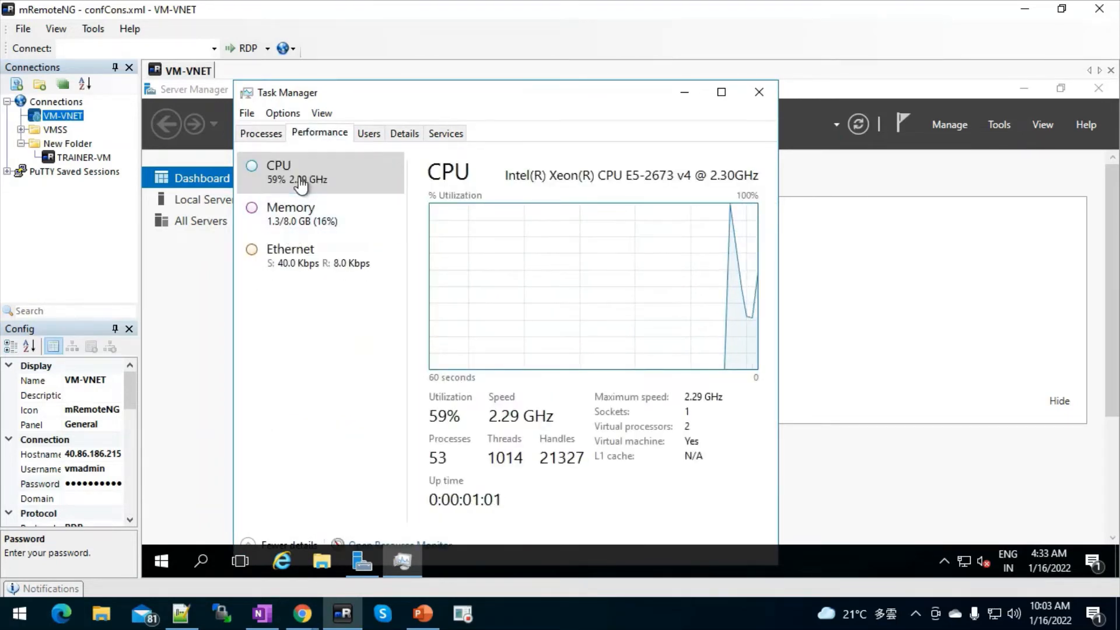
Change the CPU graph to show logical processors, and view the memory performance details.
right_click(551, 268)
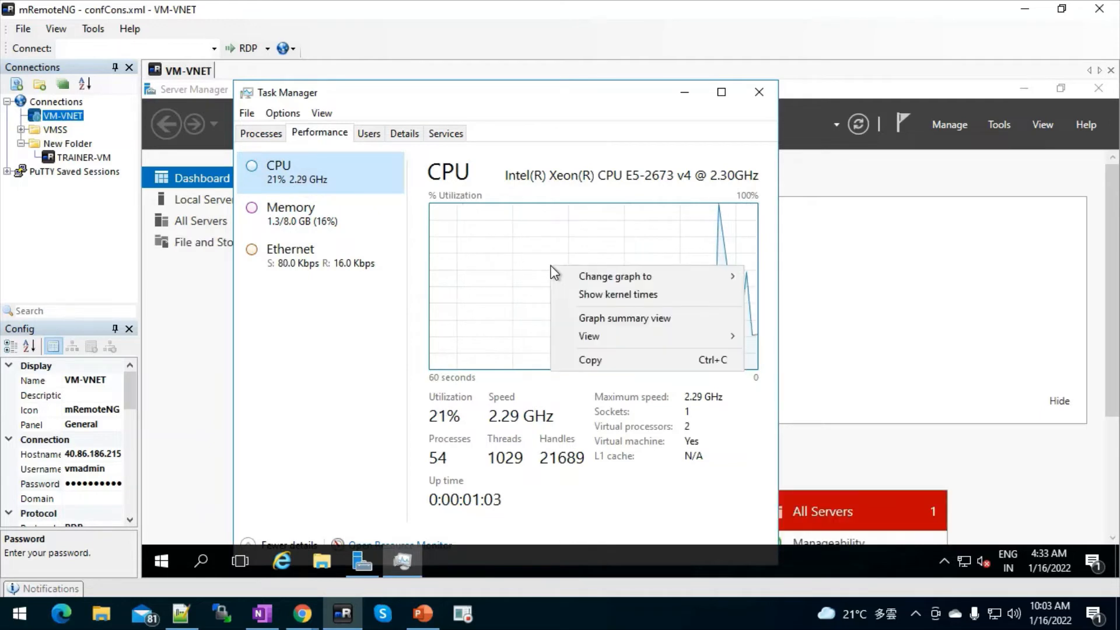
mouse_move(670, 279)
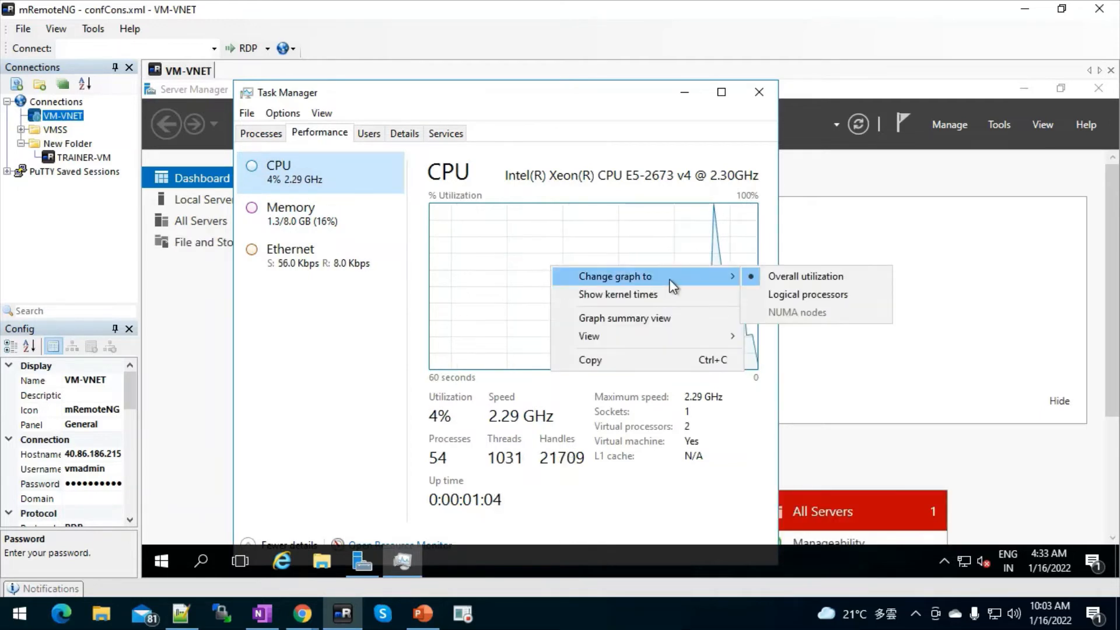
left_click(777, 297)
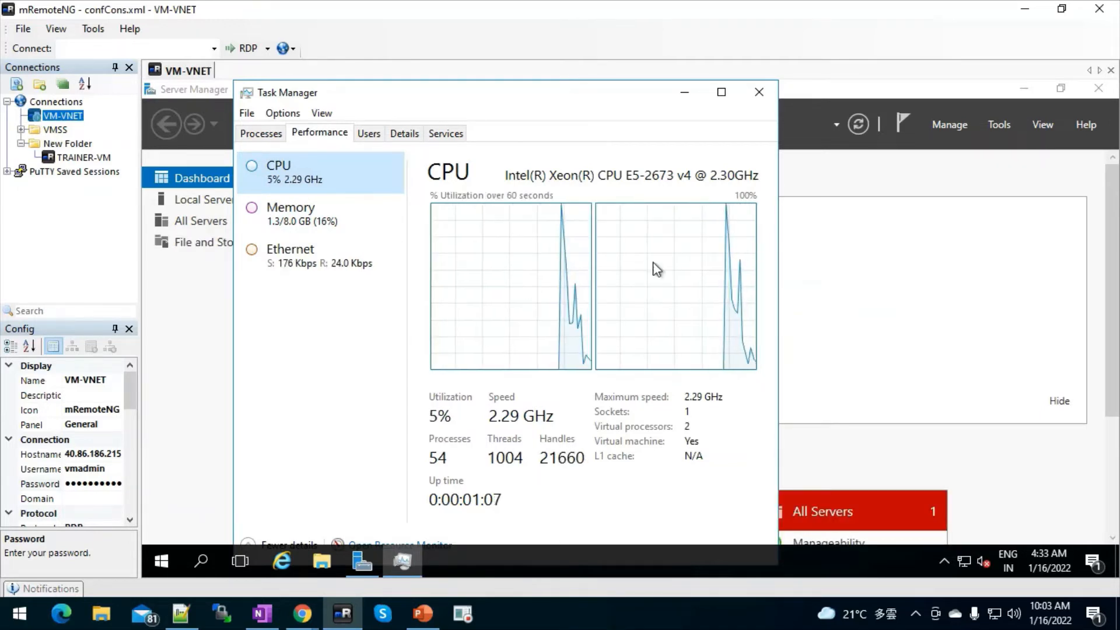
left_click(294, 225)
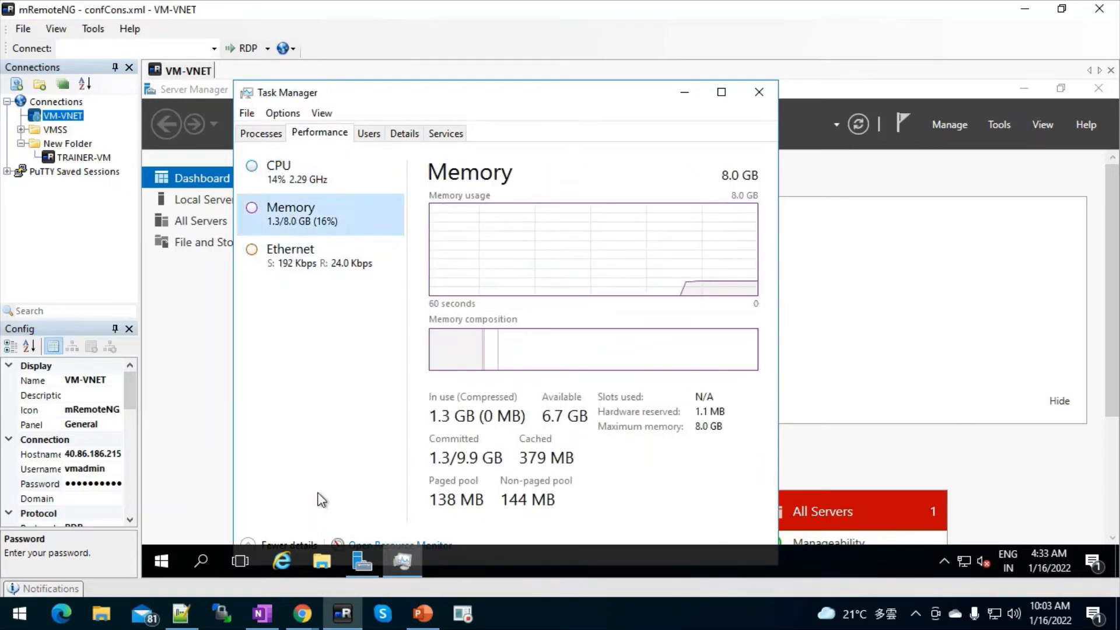
Open Command Prompt on the remote VM and run the hostname command.
left_click(147, 565)
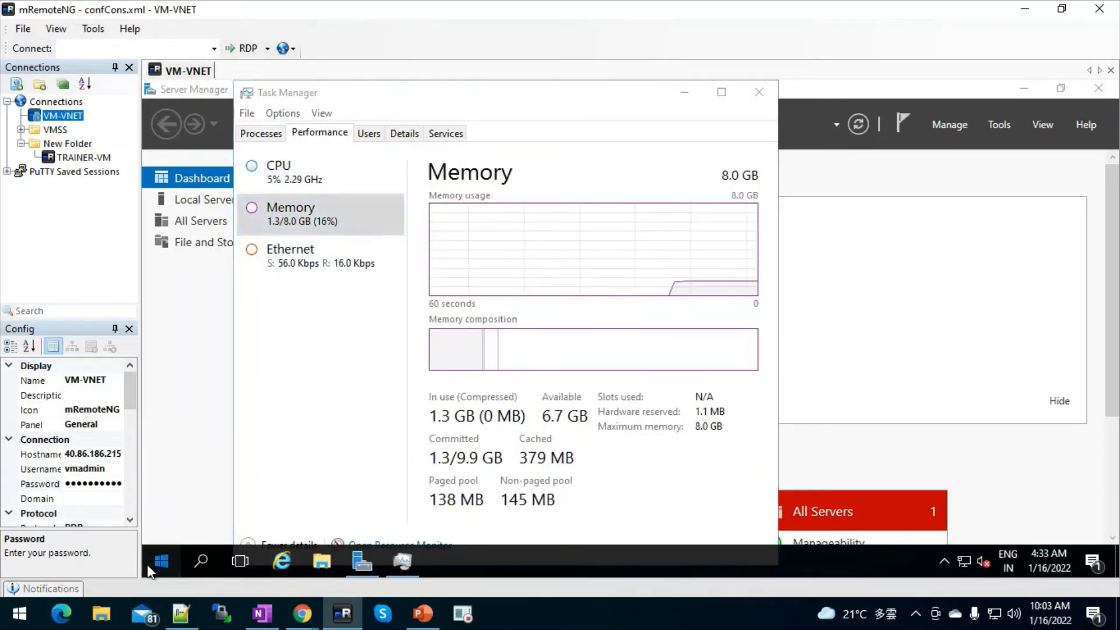
left_click(147, 565)
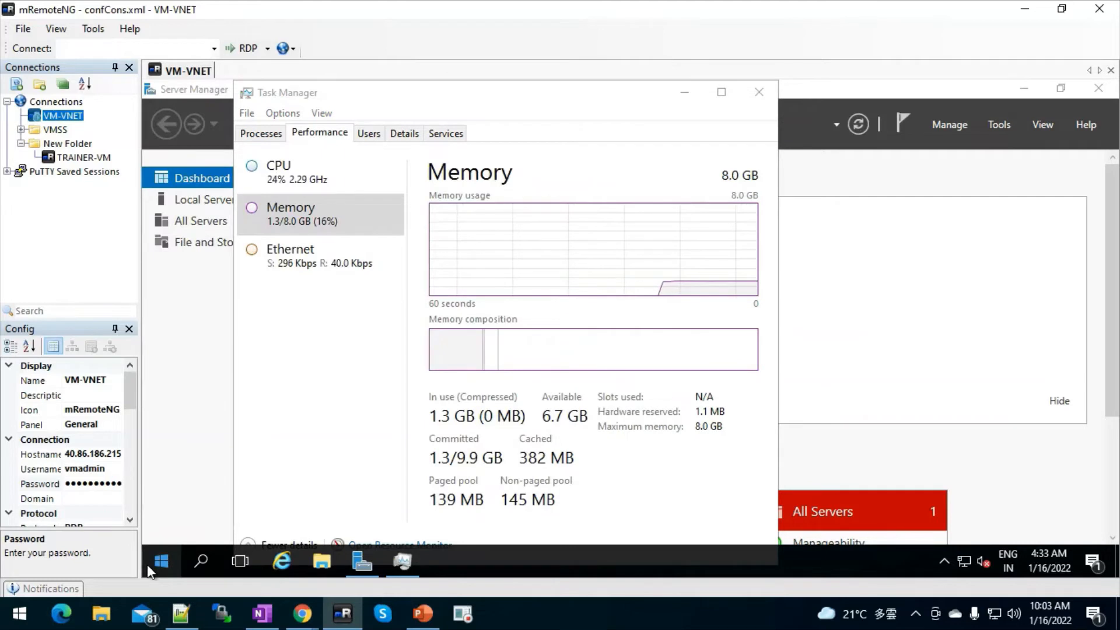
left_click(147, 565)
type("cmd")
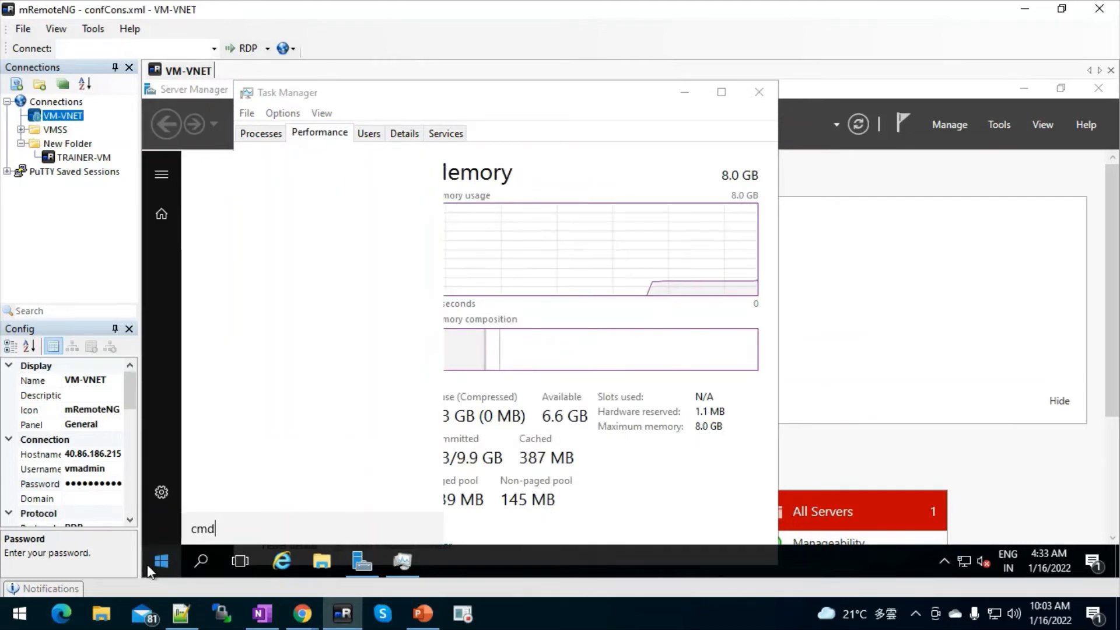
left_click(320, 220)
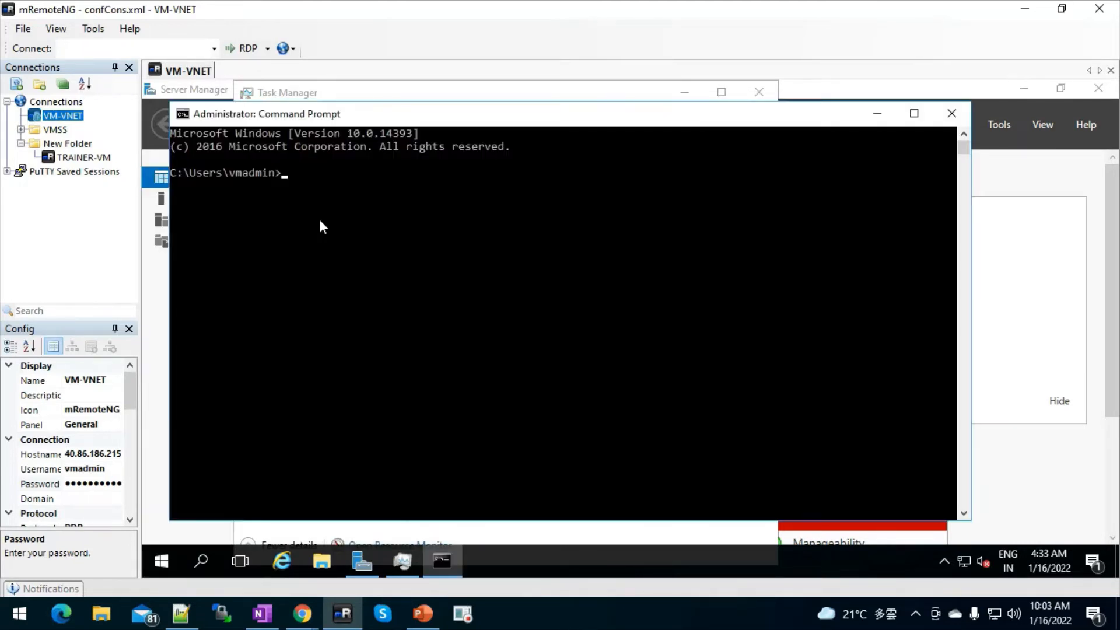
type("hostname")
key("Return")
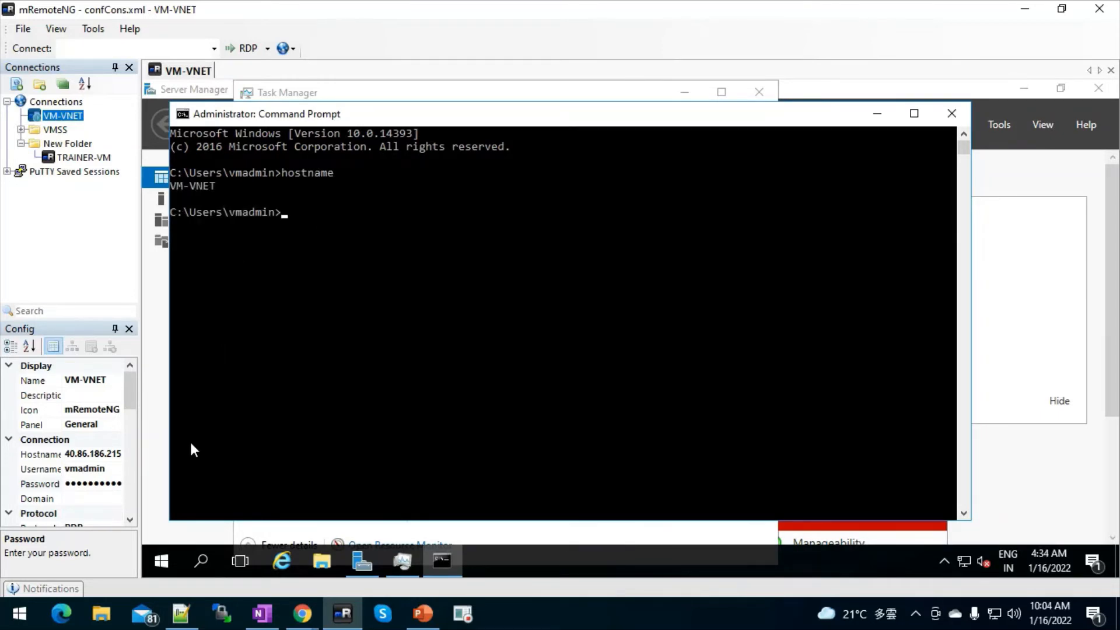
Switch to the Azure portal in Chrome, and create and attach a new 4 GiB Premium SSD data disk named Disk to VM-VNET.
left_click(303, 620)
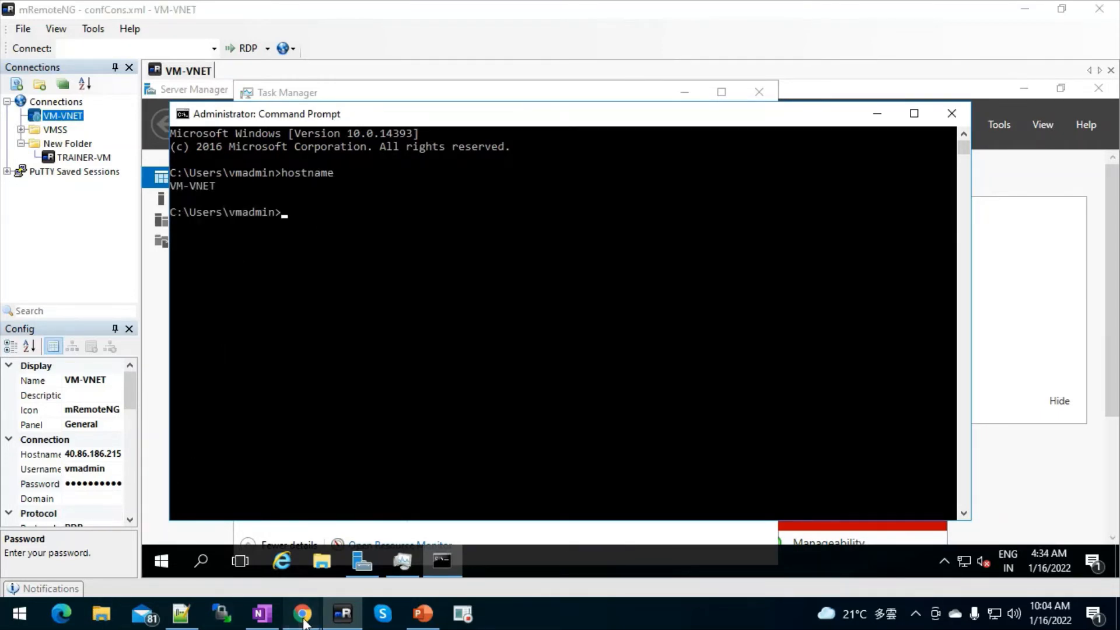
left_click(227, 554)
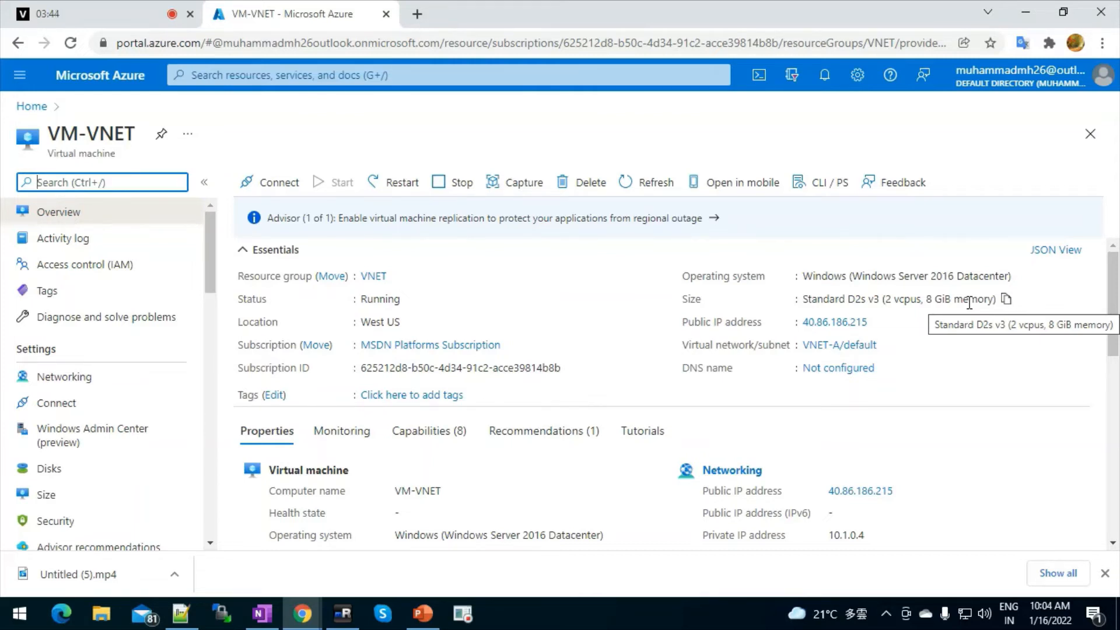
left_click(55, 480)
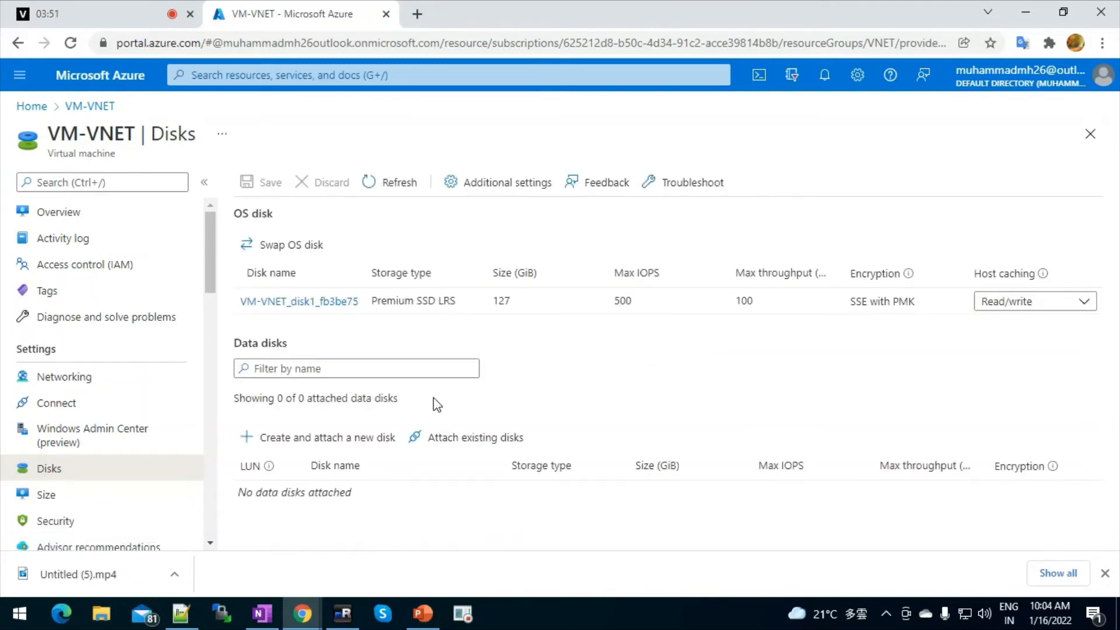
left_click(308, 443)
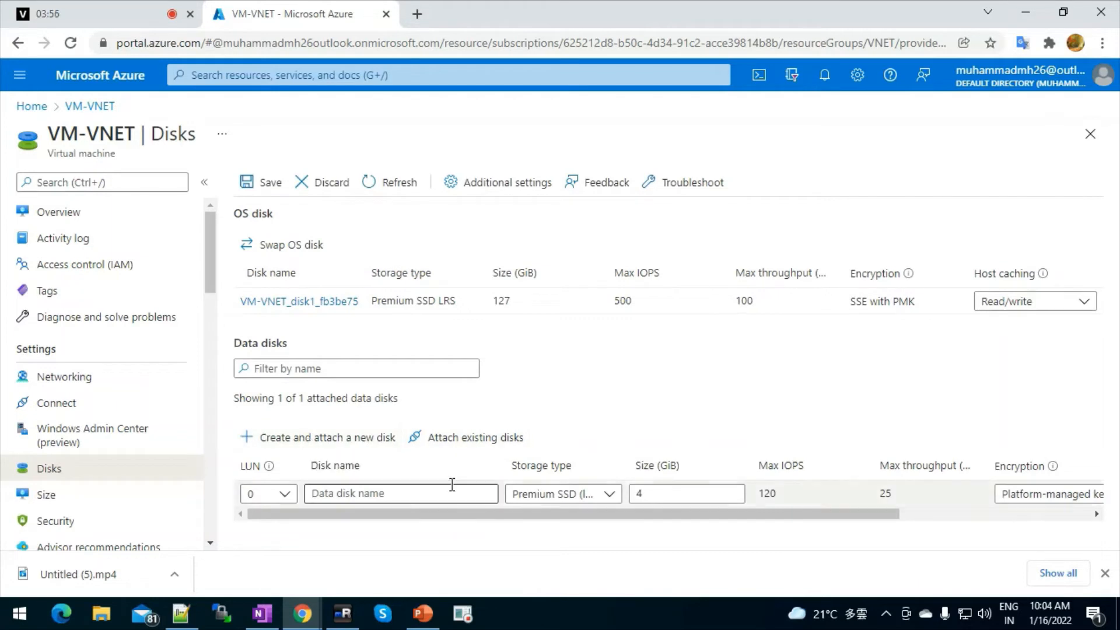
left_click(408, 493)
type("Disk")
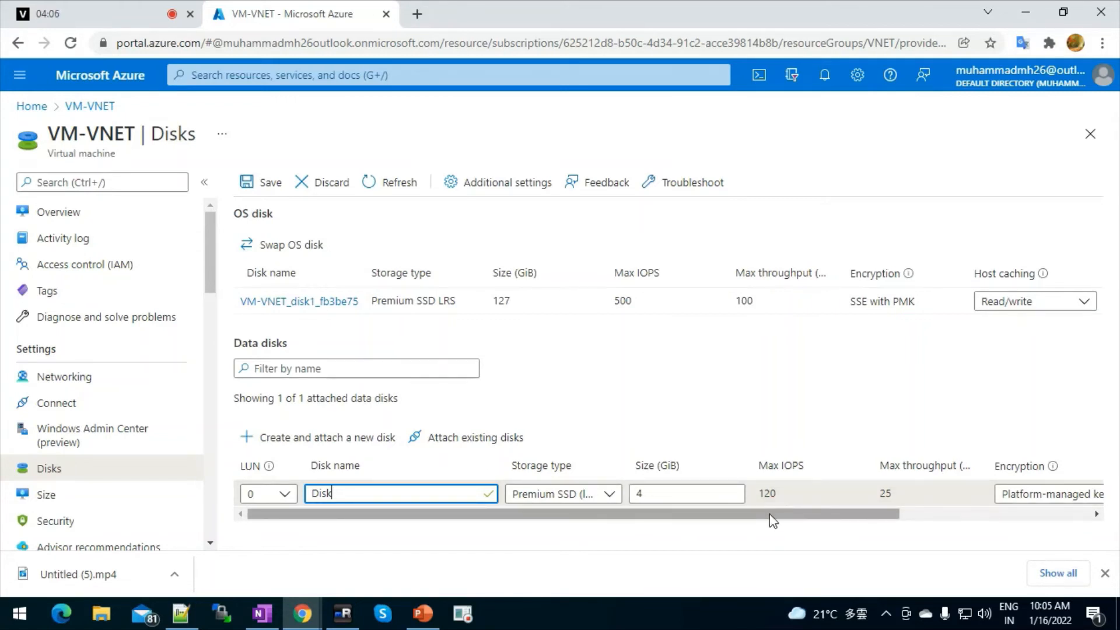
left_click(281, 188)
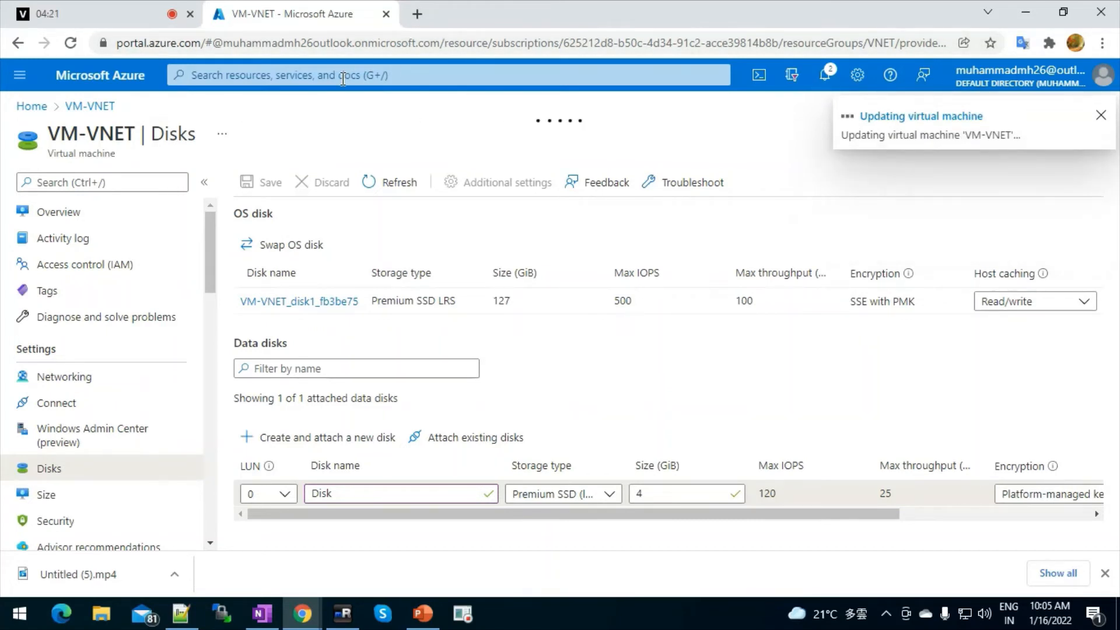
Switch to mRemoteNG, launch compmgmt.msc from Command Prompt, and initialize Disk 2 with the GPT partition style in Disk Management.
left_click(343, 614)
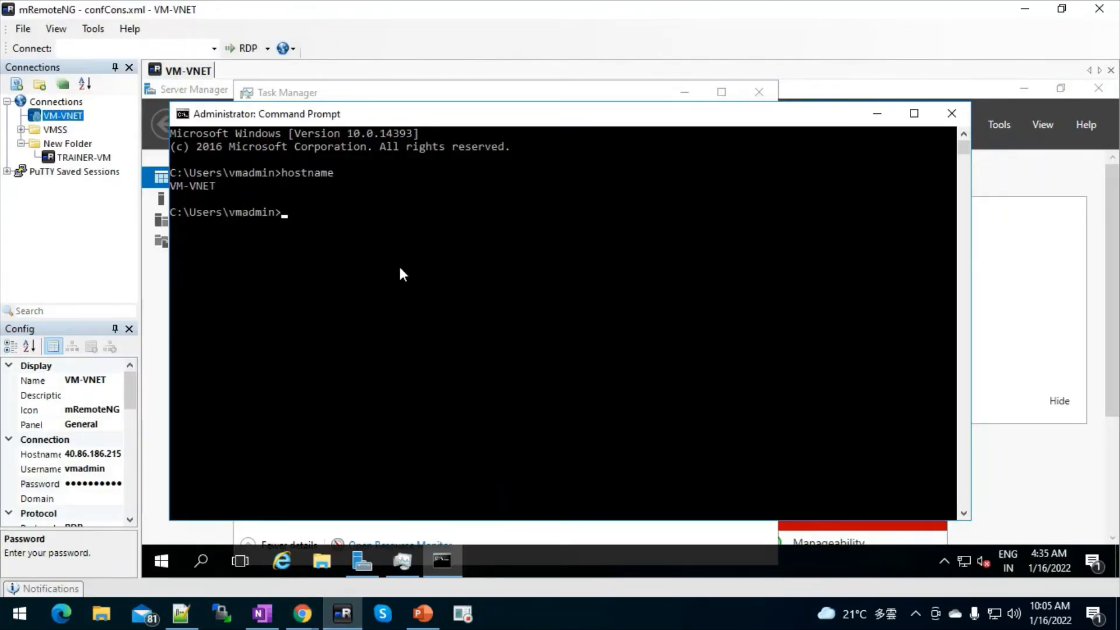
type("compmgmt.msc")
key("Return")
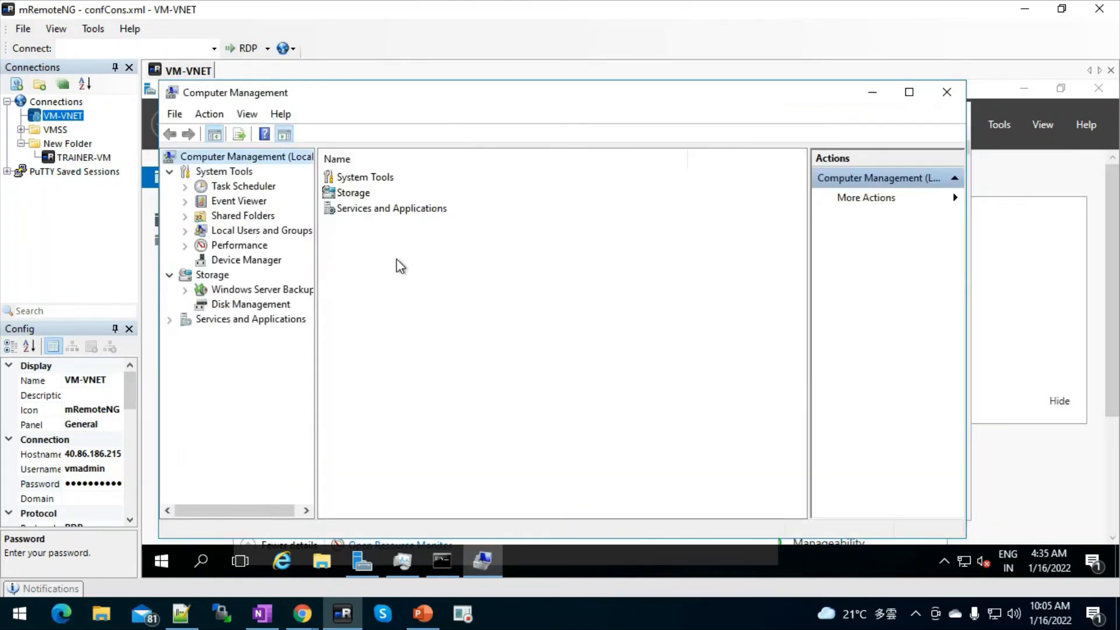
left_click(280, 305)
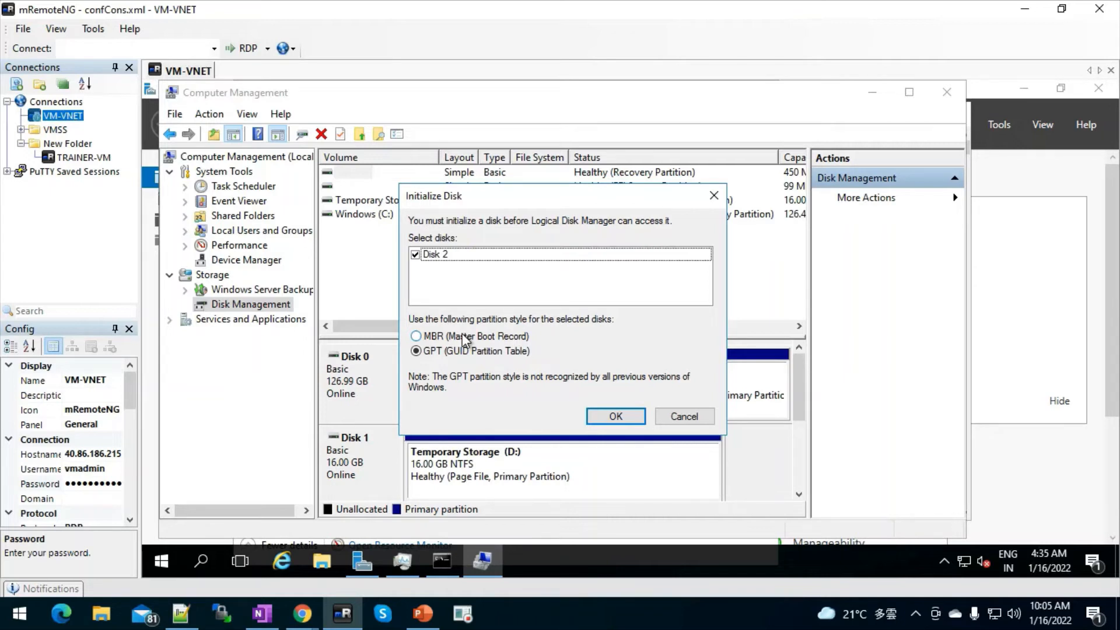
left_click(607, 414)
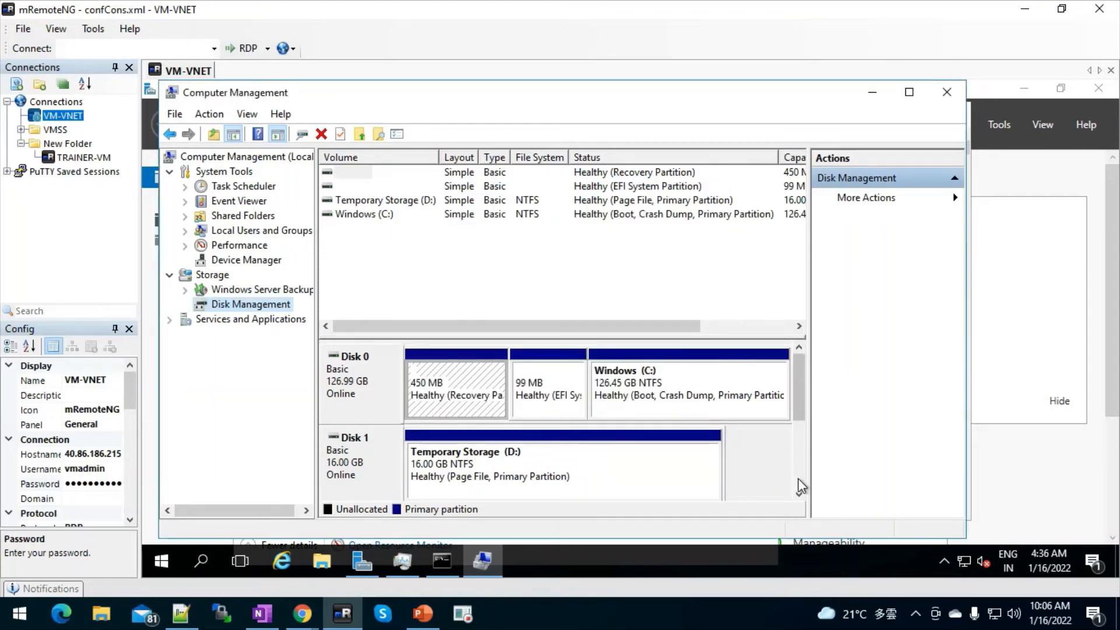
Create a 4062 MB NTFS simple volume on Disk 2's unallocated space with drive letter E: and the label New Volume.
scroll(799, 481, "down", 3)
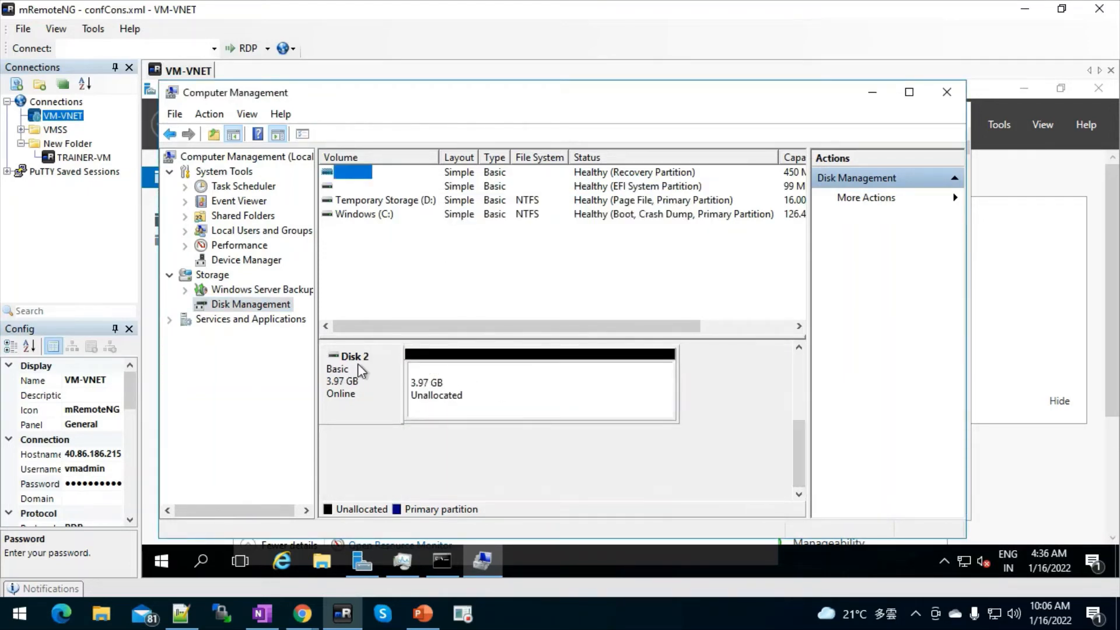
right_click(358, 363)
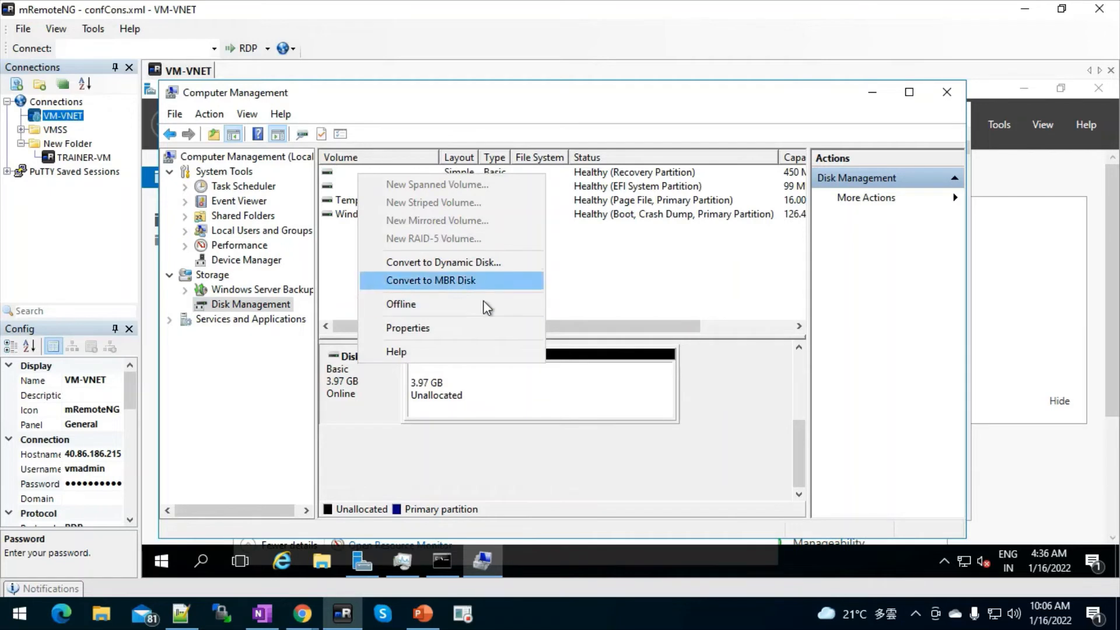
left_click(468, 385)
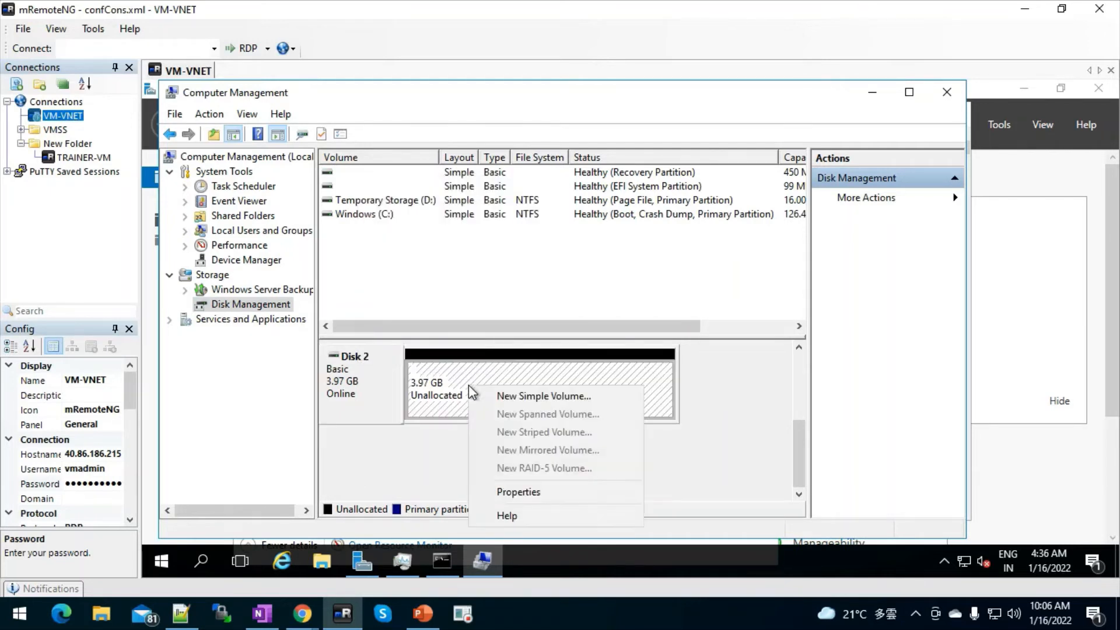
left_click(534, 395)
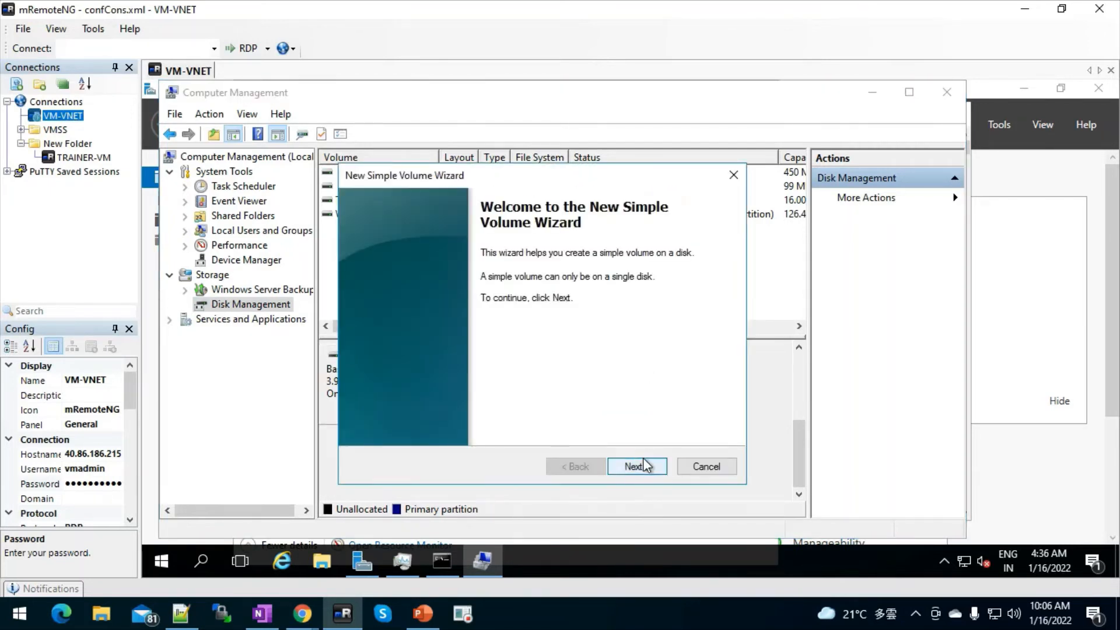
left_click(639, 464)
left_click(640, 465)
left_click(640, 466)
left_click(640, 465)
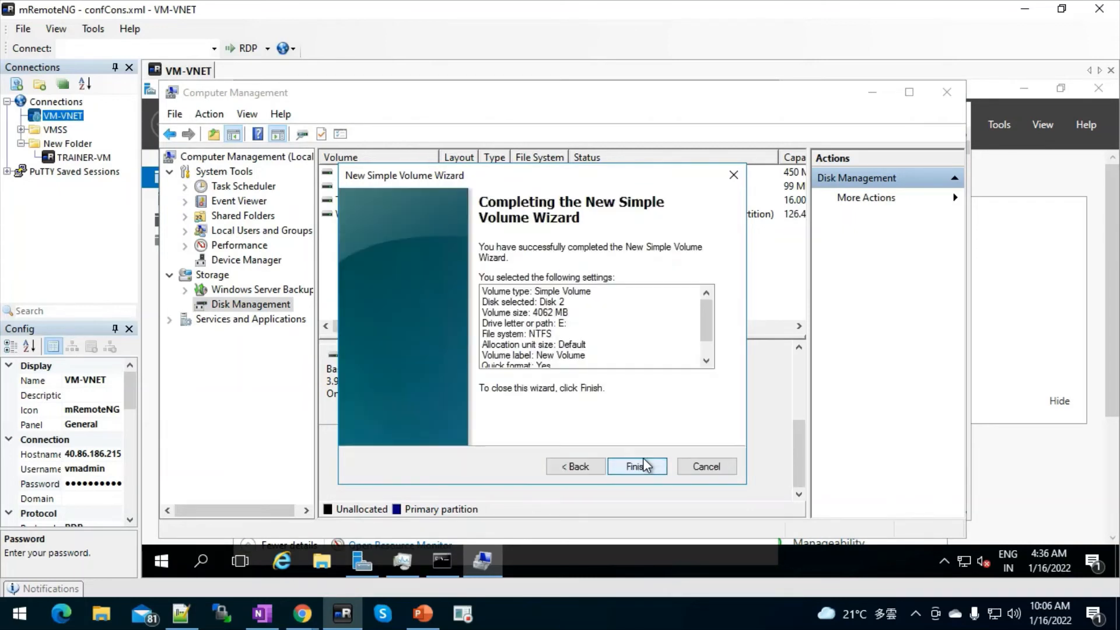
left_click(638, 466)
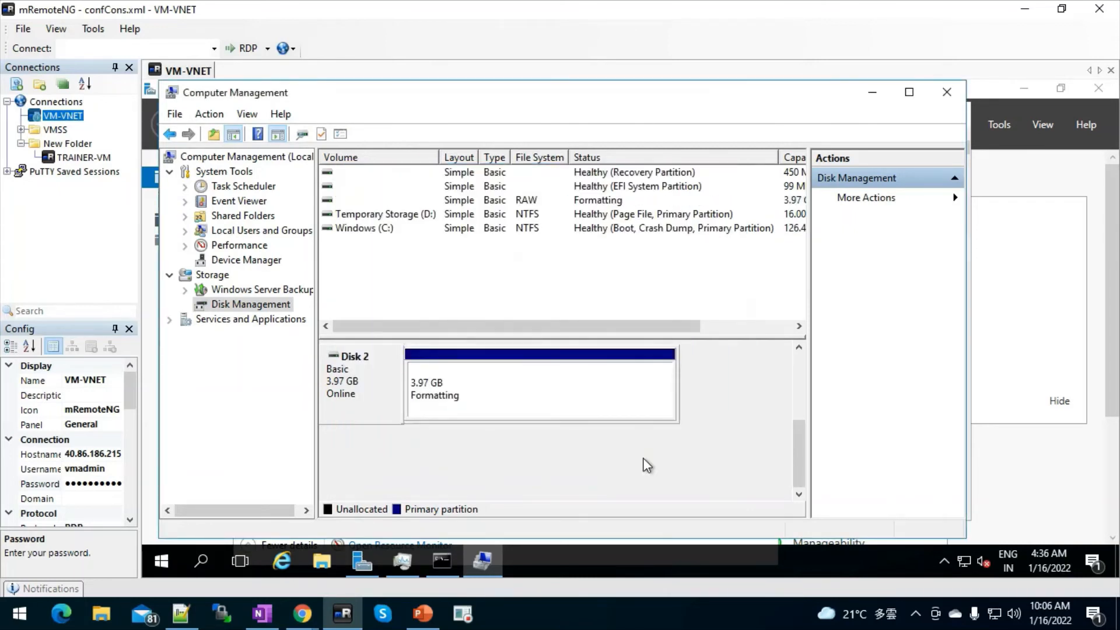
Explore the New Volume (E:) on Disk 2 and create a text document named Test-Data in it.
left_click(323, 559)
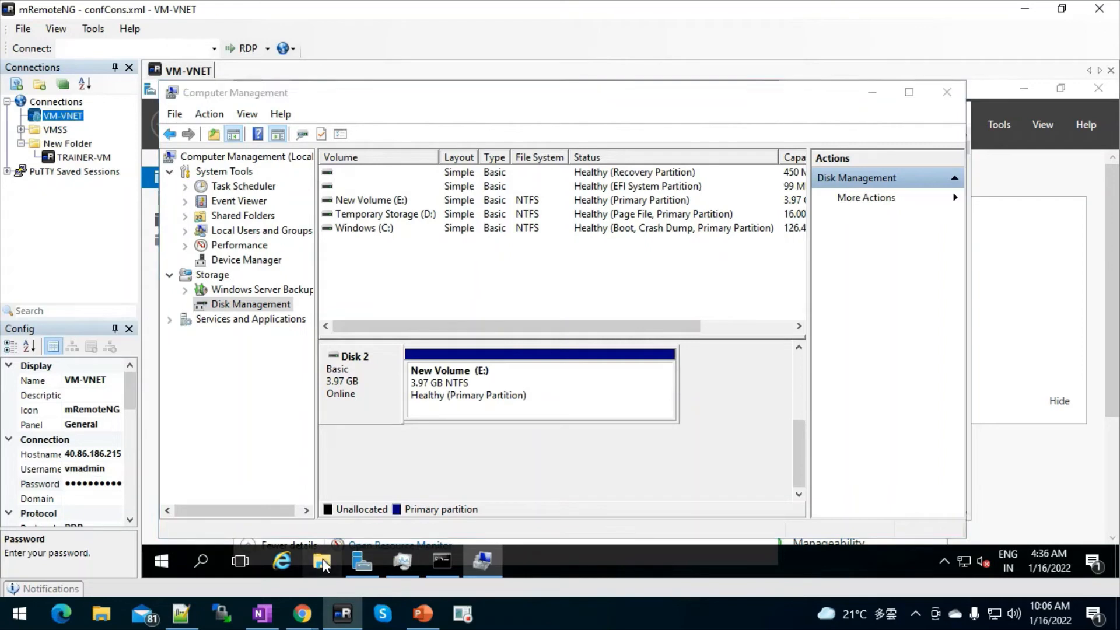
right_click(466, 386)
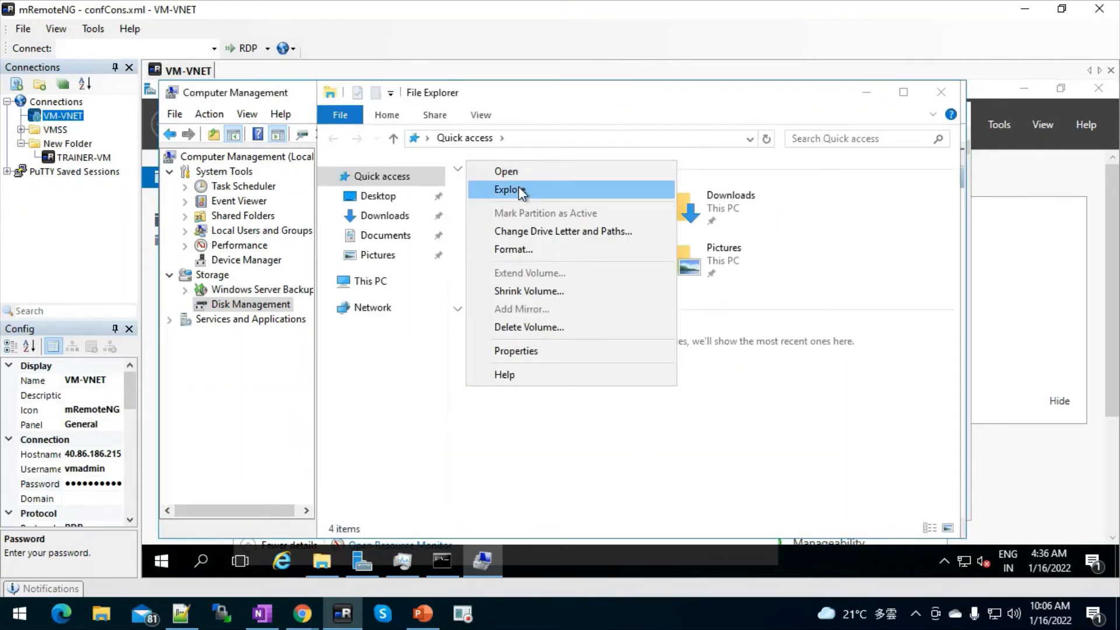
left_click(521, 191)
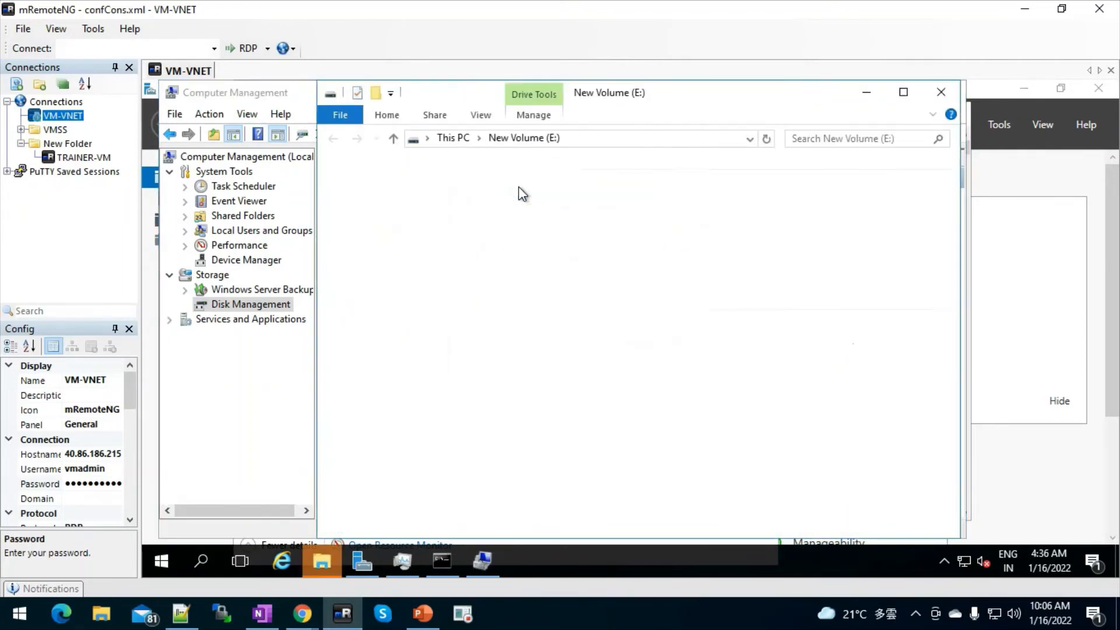
right_click(568, 320)
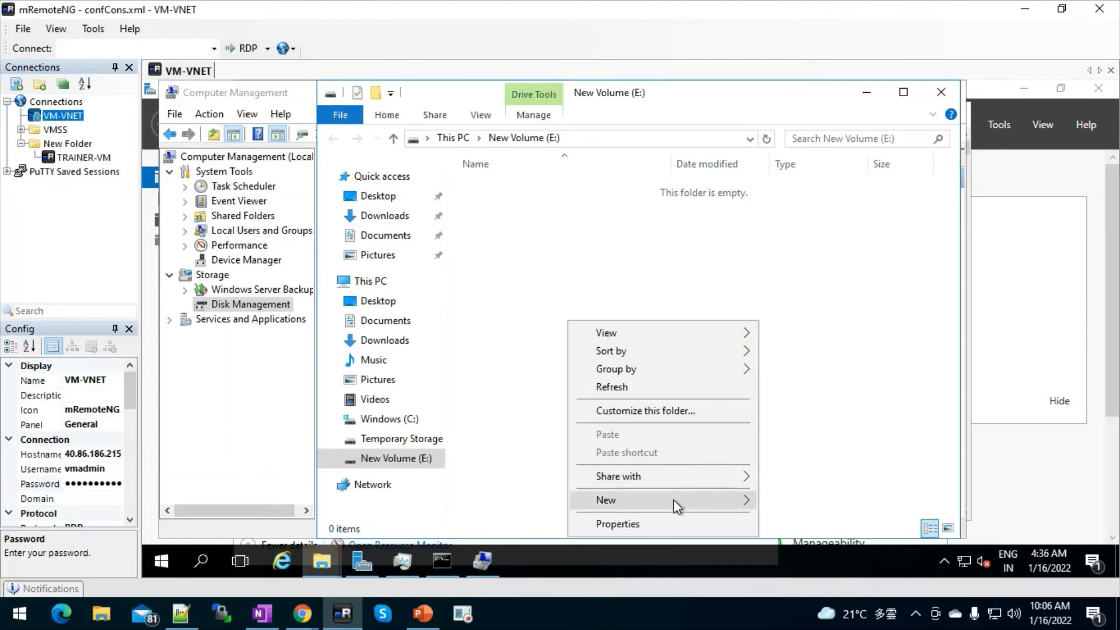
mouse_move(672, 499)
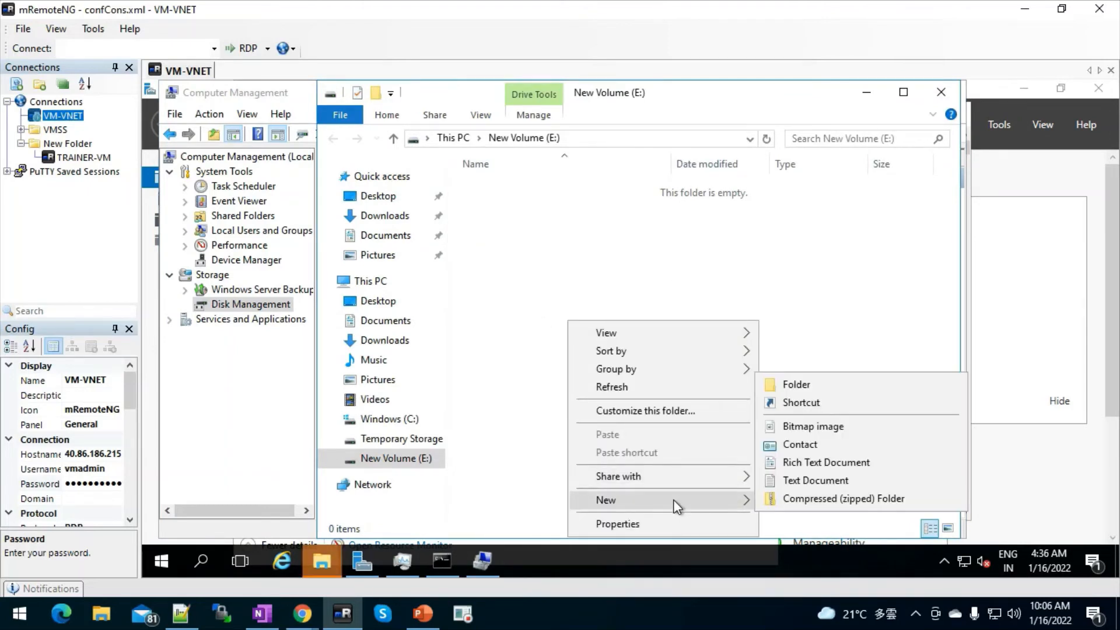
left_click(796, 480)
type("Test")
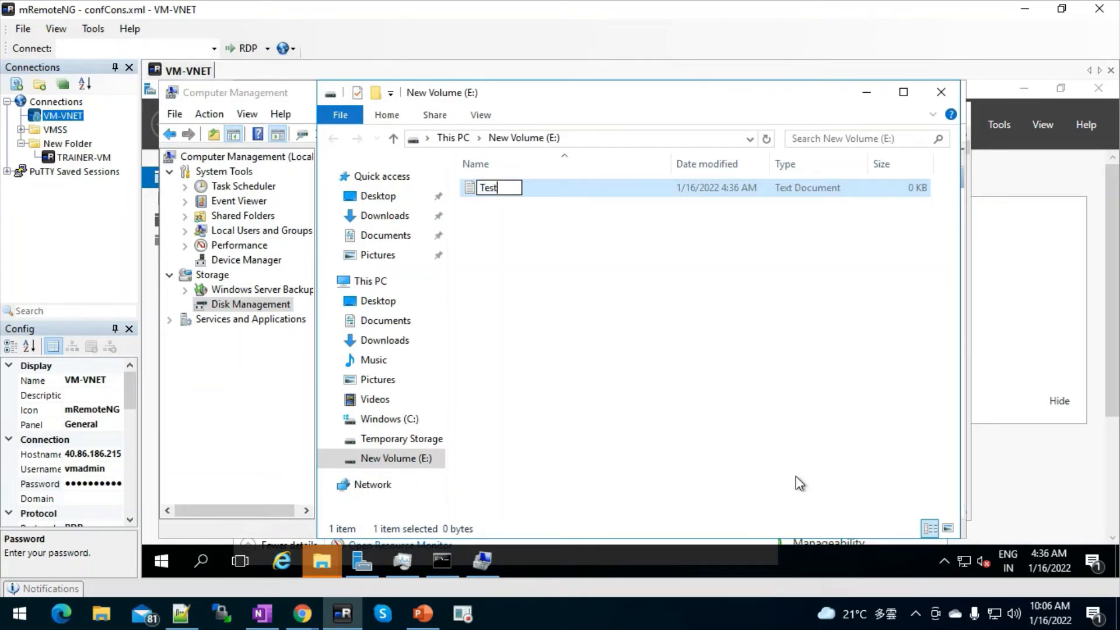
type("-Data")
Copy the file name Test-Data into the new text document as its content, and save the file.
key("ctrl+a")
key("ctrl+c")
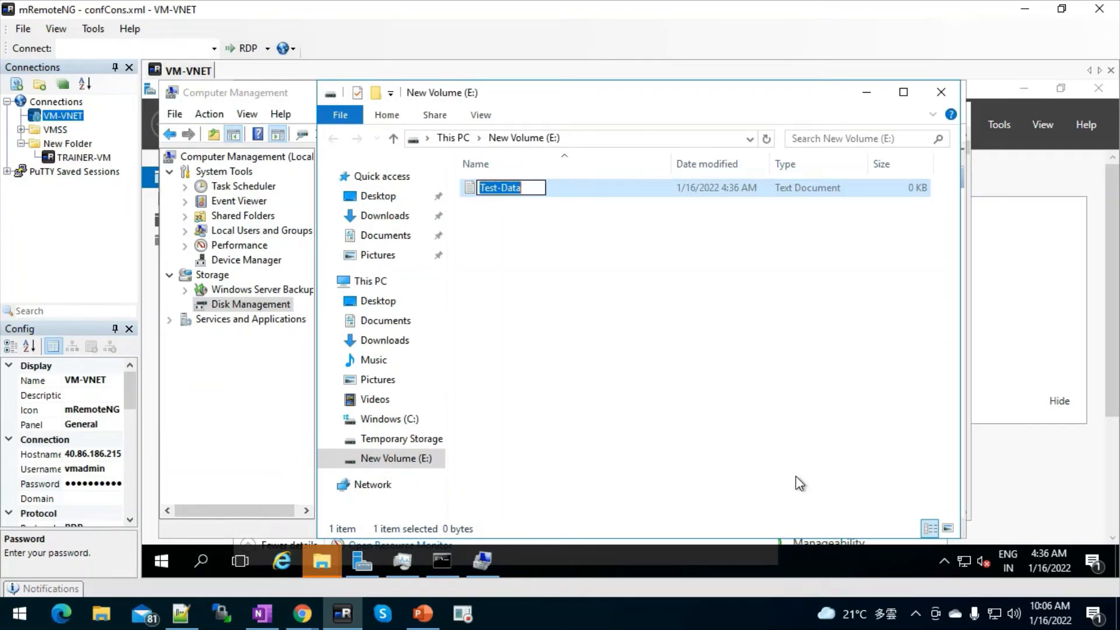
left_click(606, 294)
double_click(505, 188)
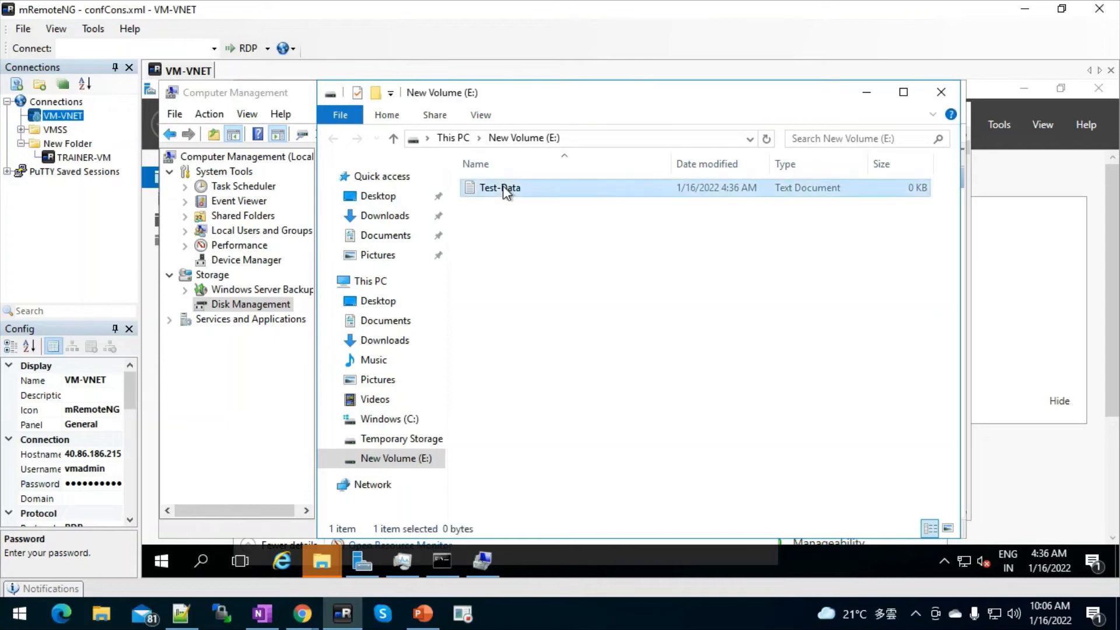
key("ctrl+v")
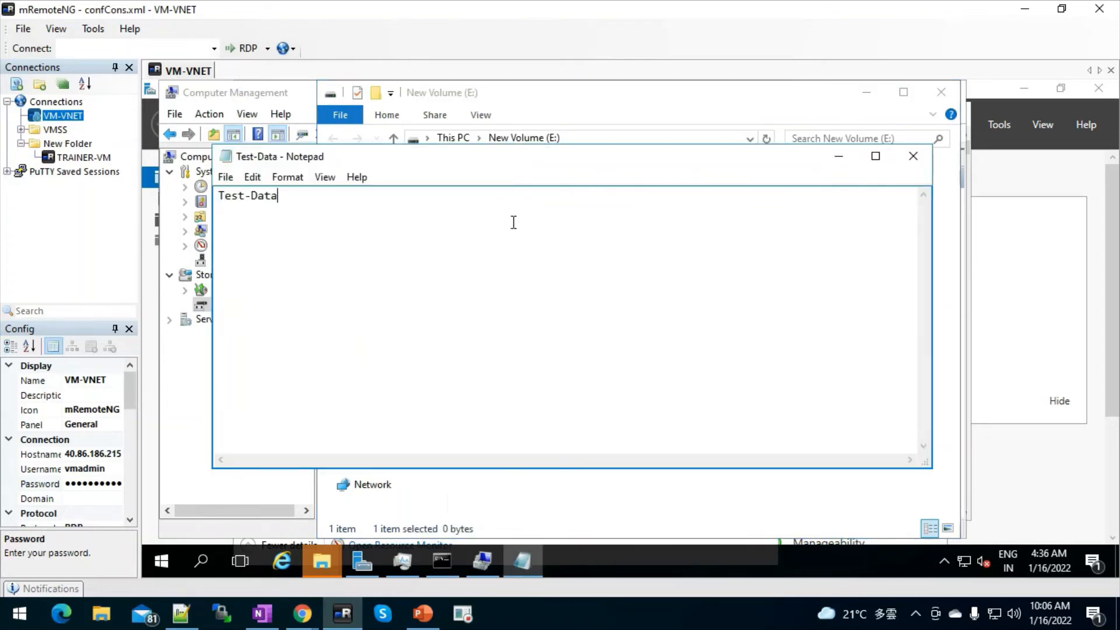
left_click(913, 155)
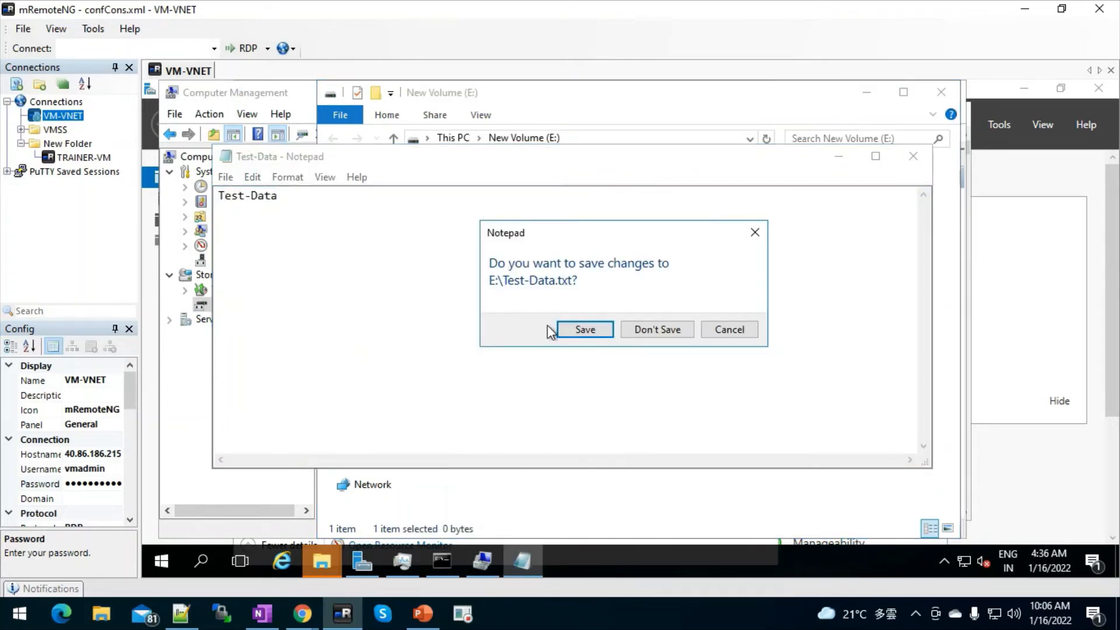
left_click(592, 316)
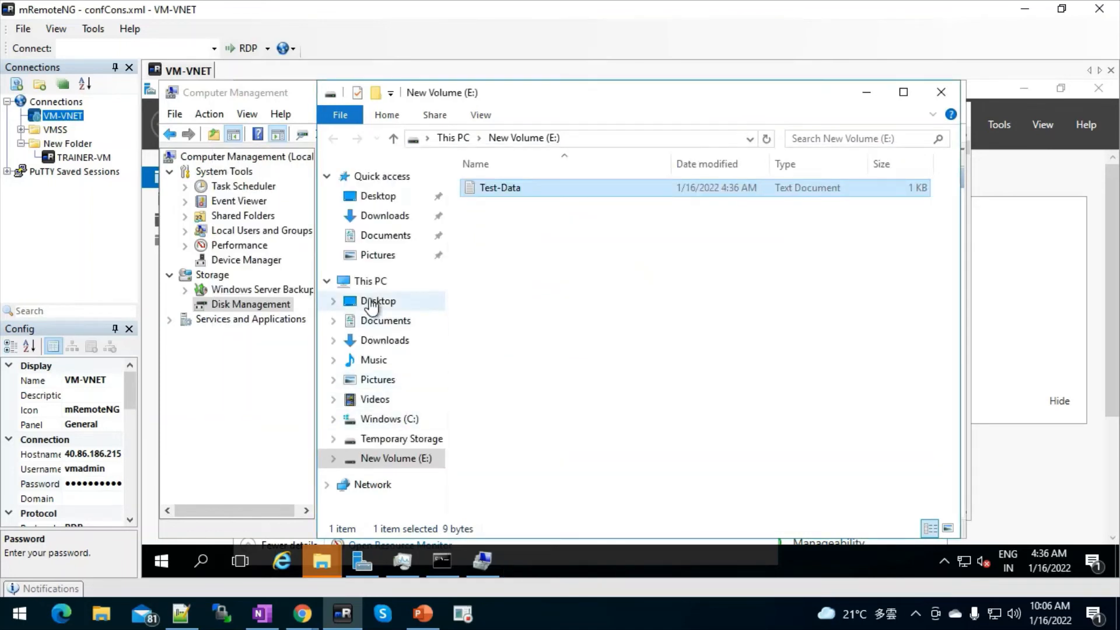
Reopen New Volume (E:) from This PC and check the content of the Test-Data file.
left_click(363, 282)
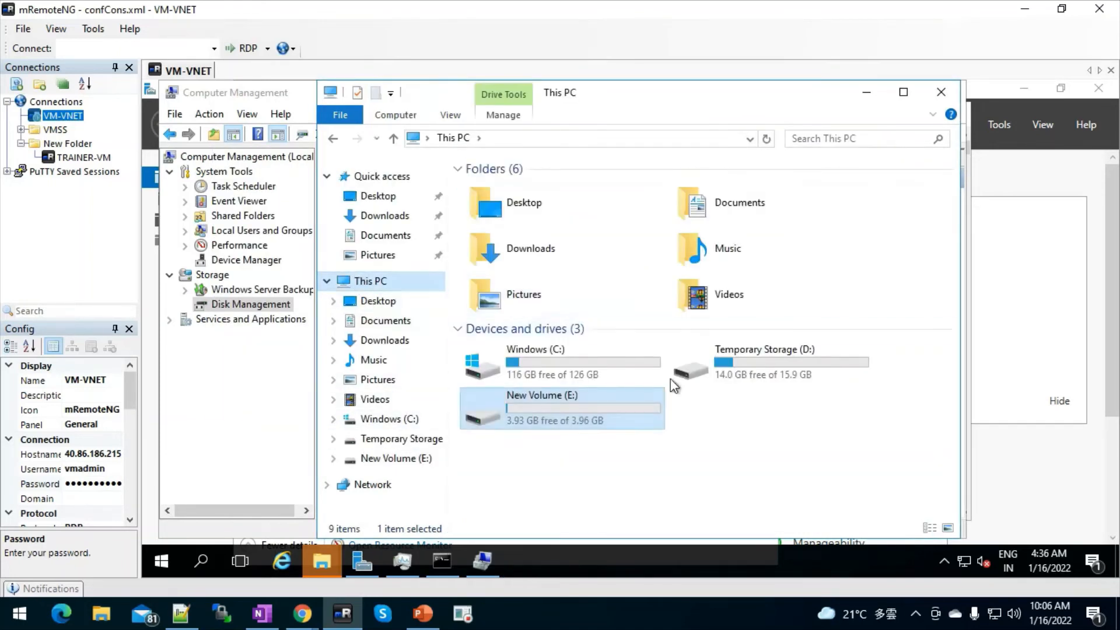
double_click(533, 405)
double_click(500, 189)
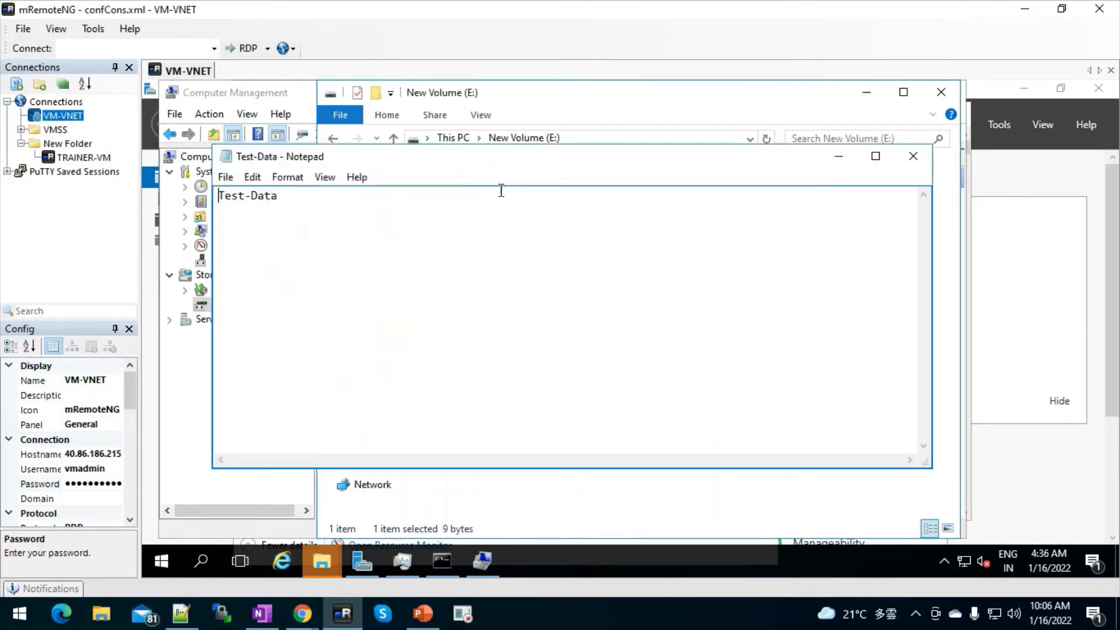
left_click(912, 156)
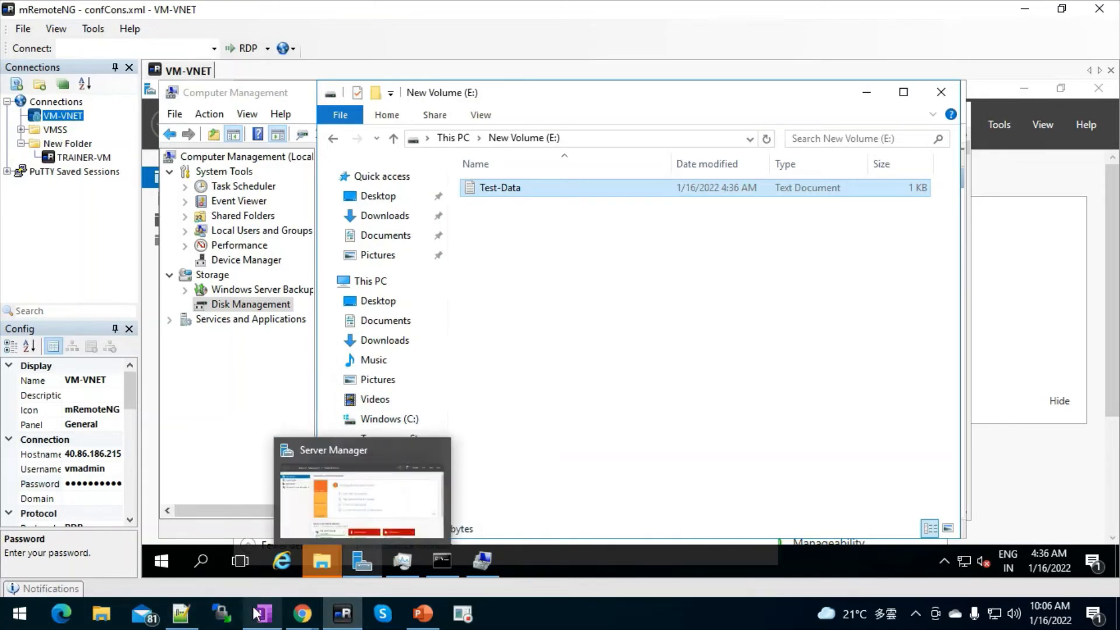
Switch to the Azure portal in Chrome, detach the 4 GiB data disk from VM-VNET, and save the change.
mouse_move(301, 617)
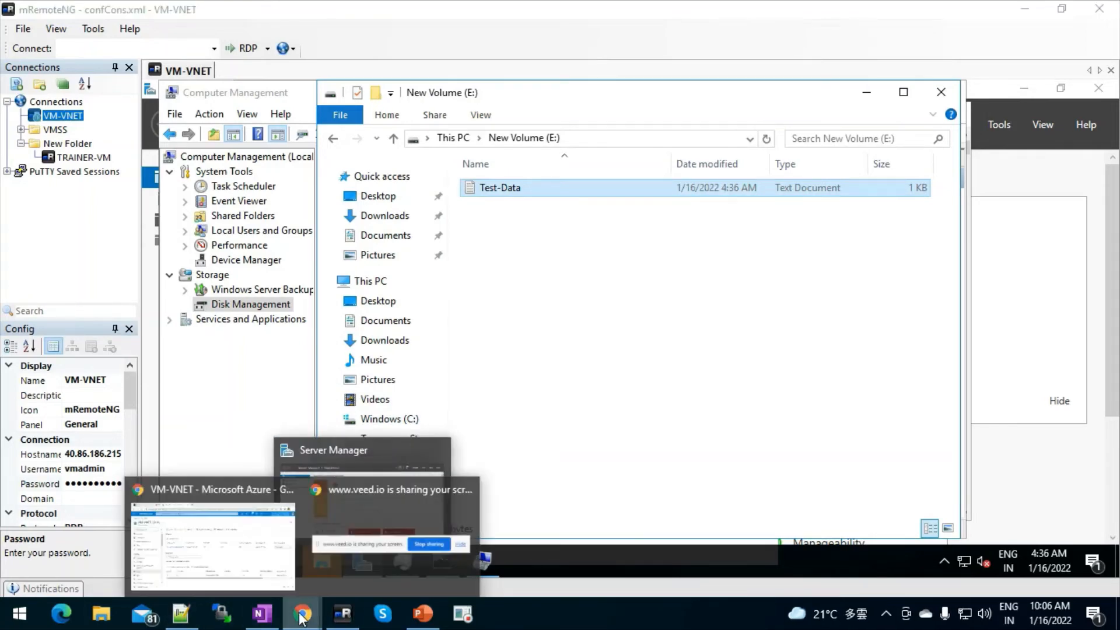
left_click(190, 544)
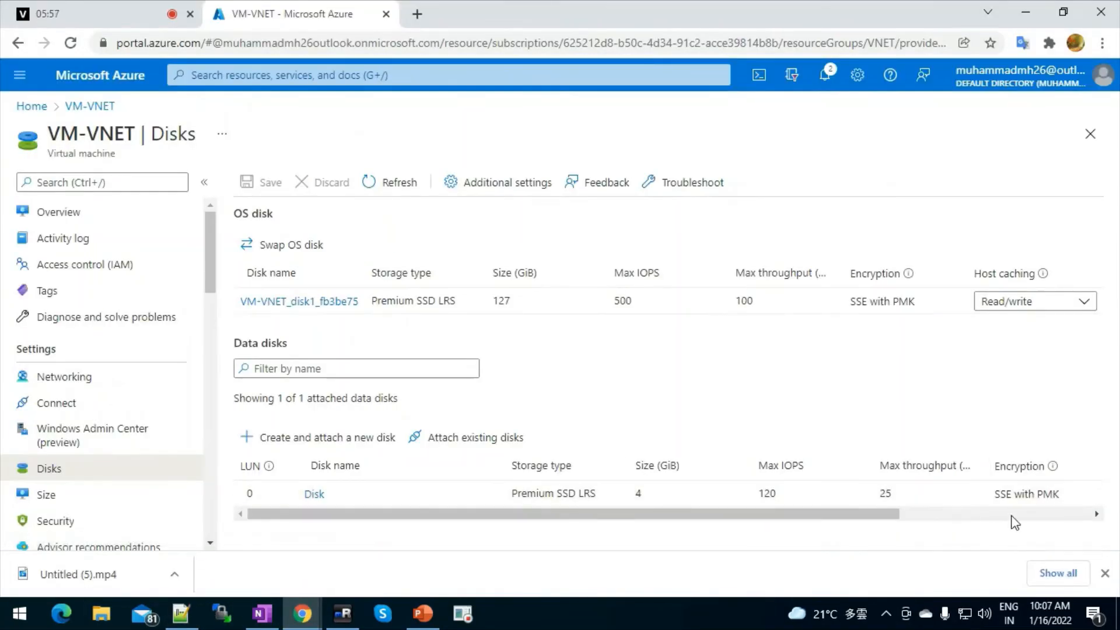
left_click(992, 515)
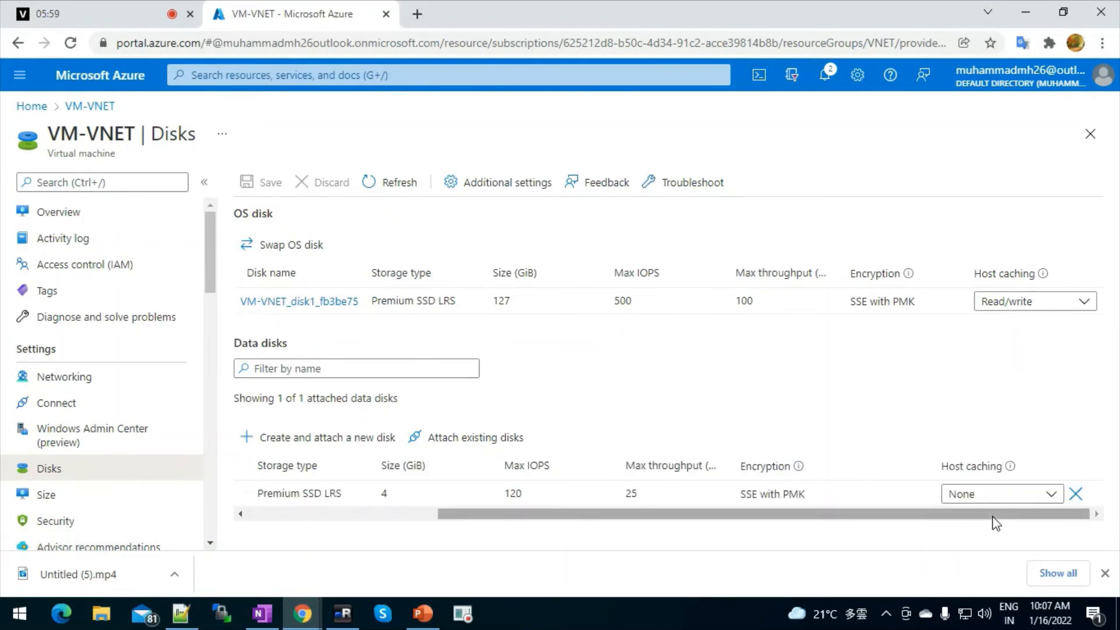
left_click(1076, 494)
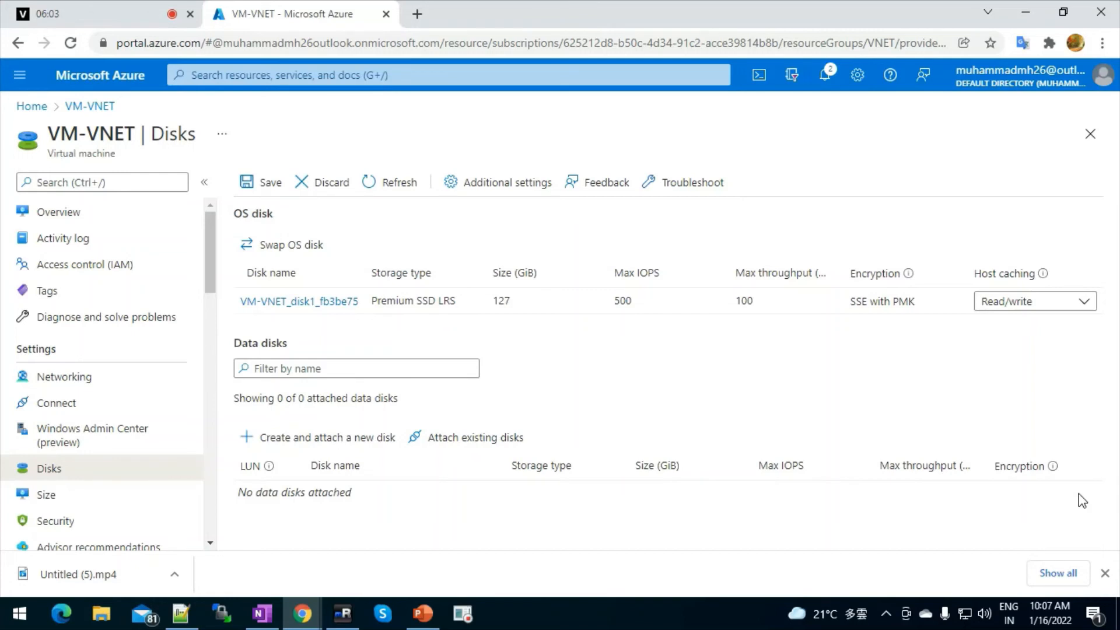
left_click(267, 186)
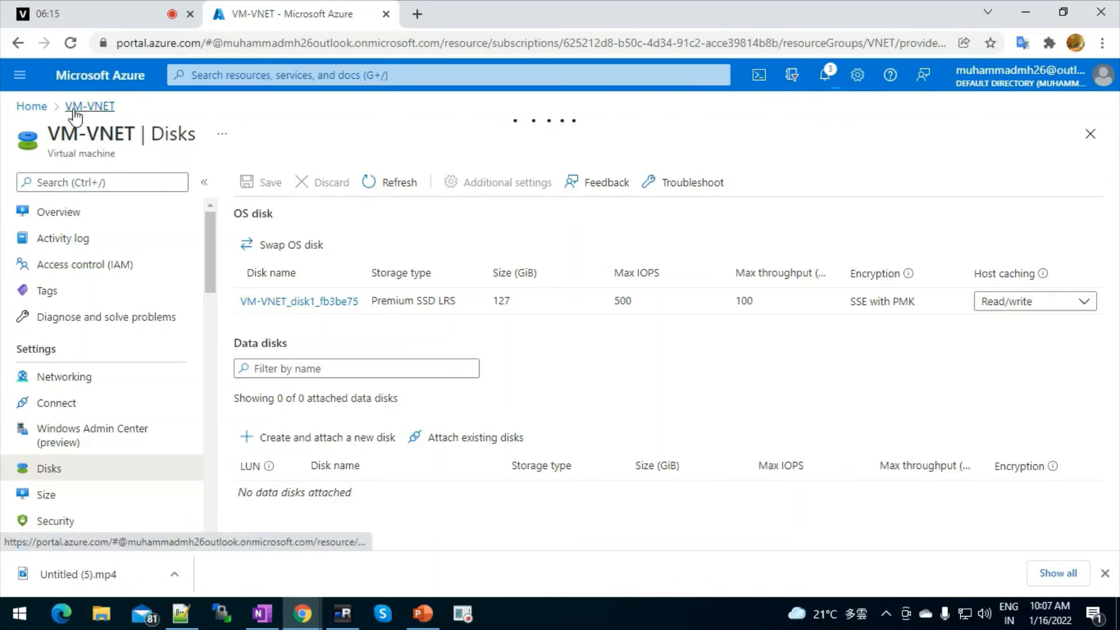
Search the Azure portal for disk, open the Disks service, and add MSDN Platforms Subscription to the subscription filter.
left_click(31, 107)
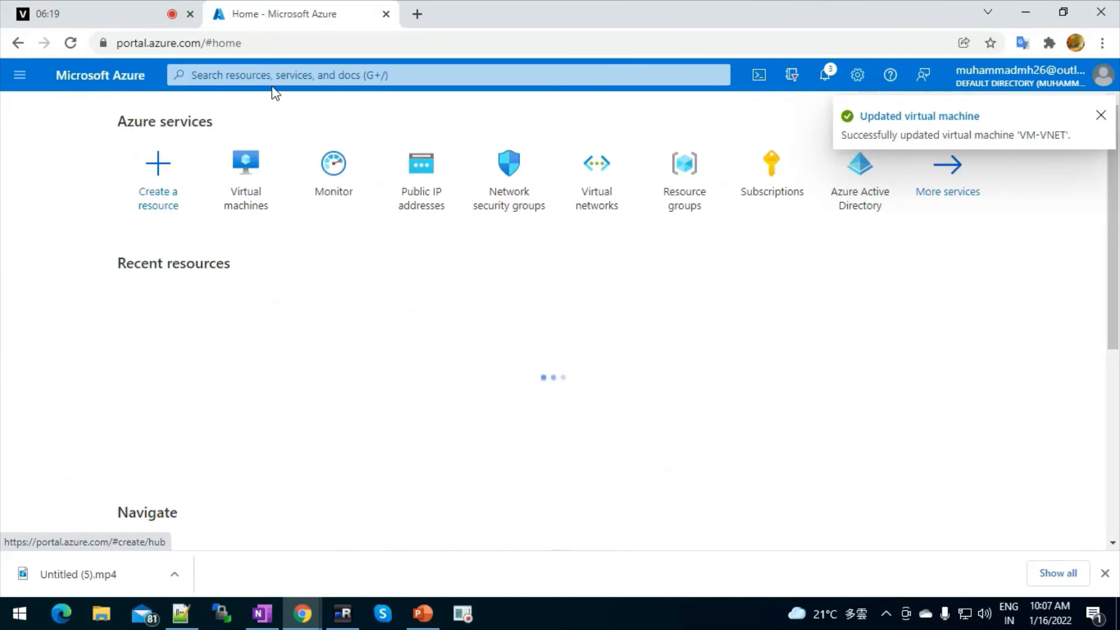
left_click(272, 81)
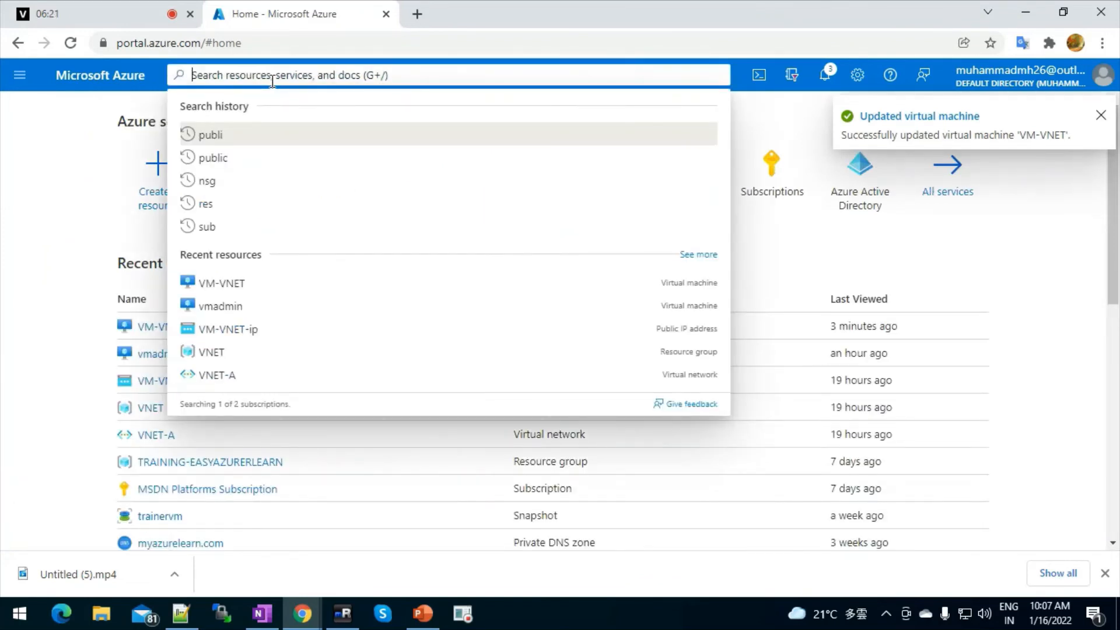
type("disk")
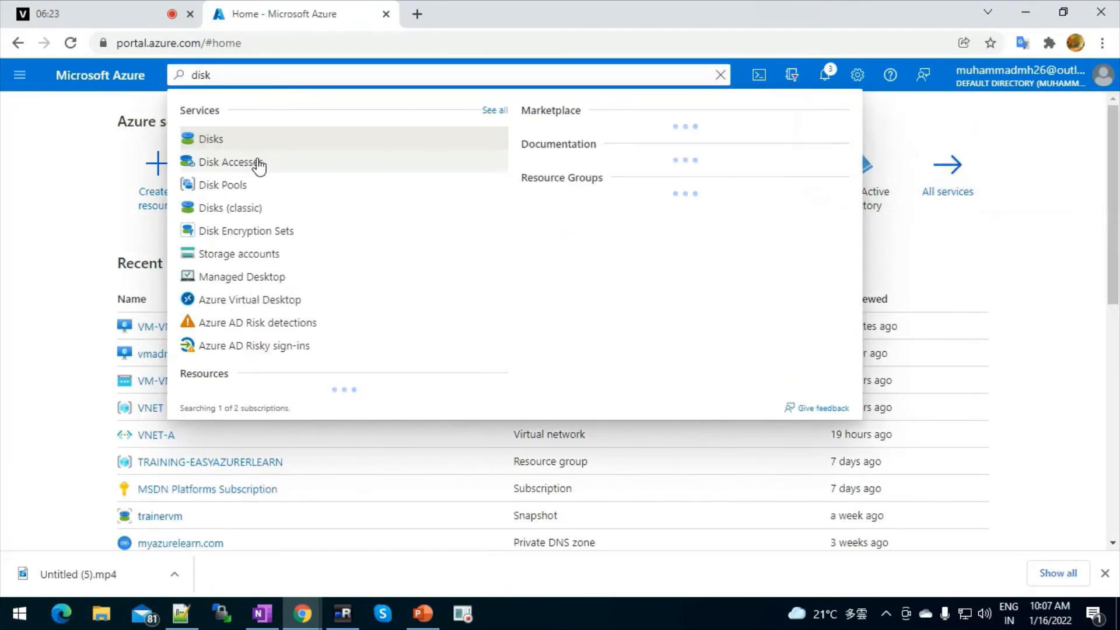
left_click(211, 140)
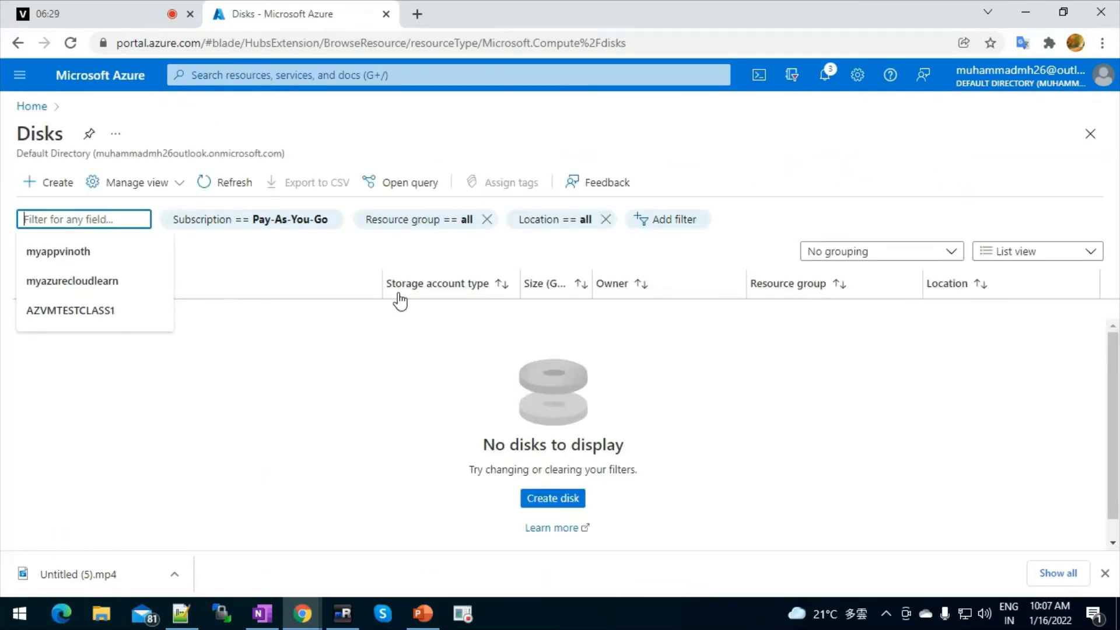
left_click(313, 219)
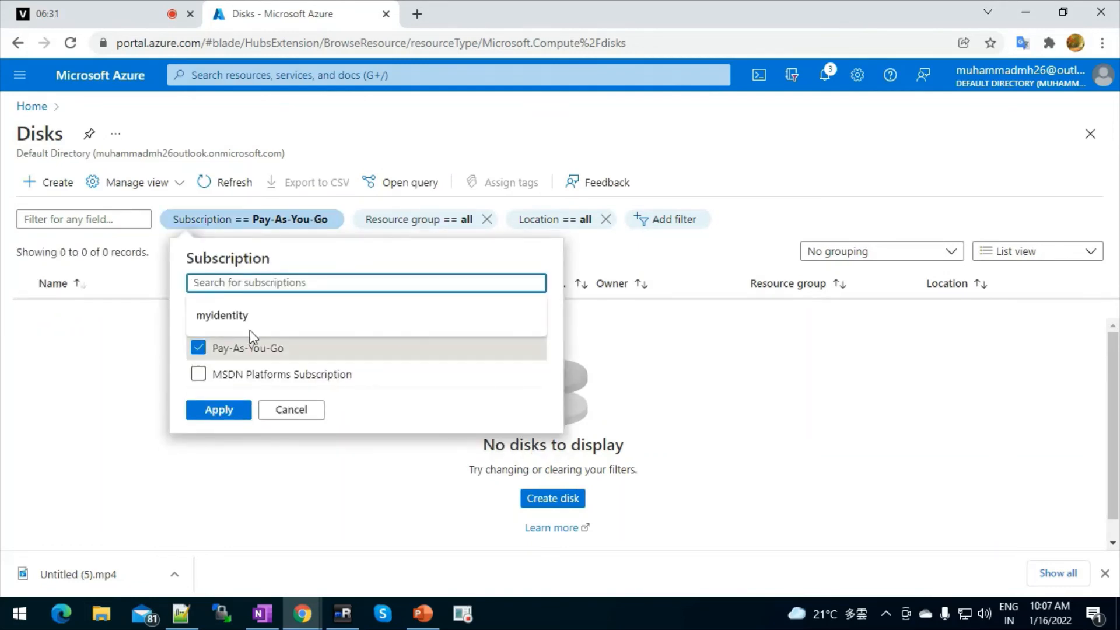
left_click(198, 374)
left_click(211, 412)
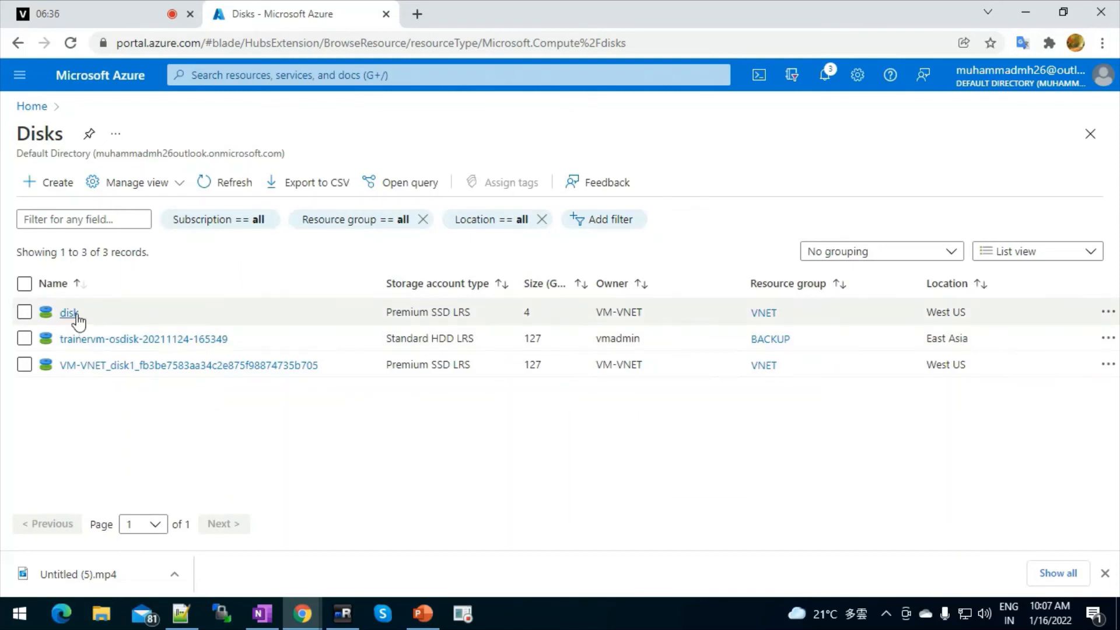
Resize the detached data disk named disk to a custom size of 6 GiB.
mouse_move(70, 312)
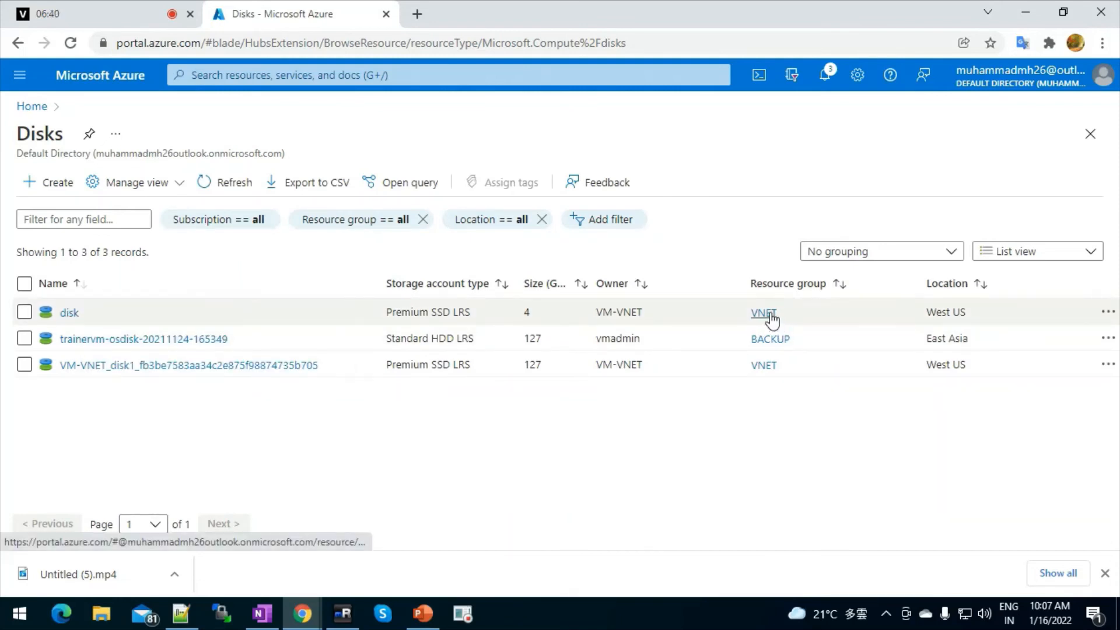
left_click(70, 313)
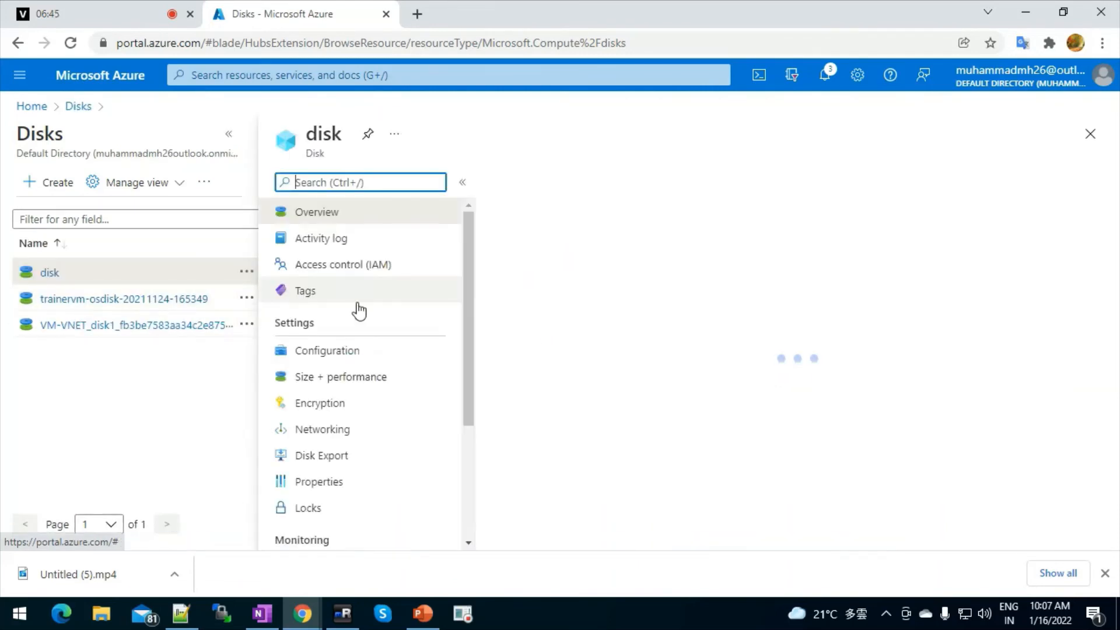
left_click(357, 379)
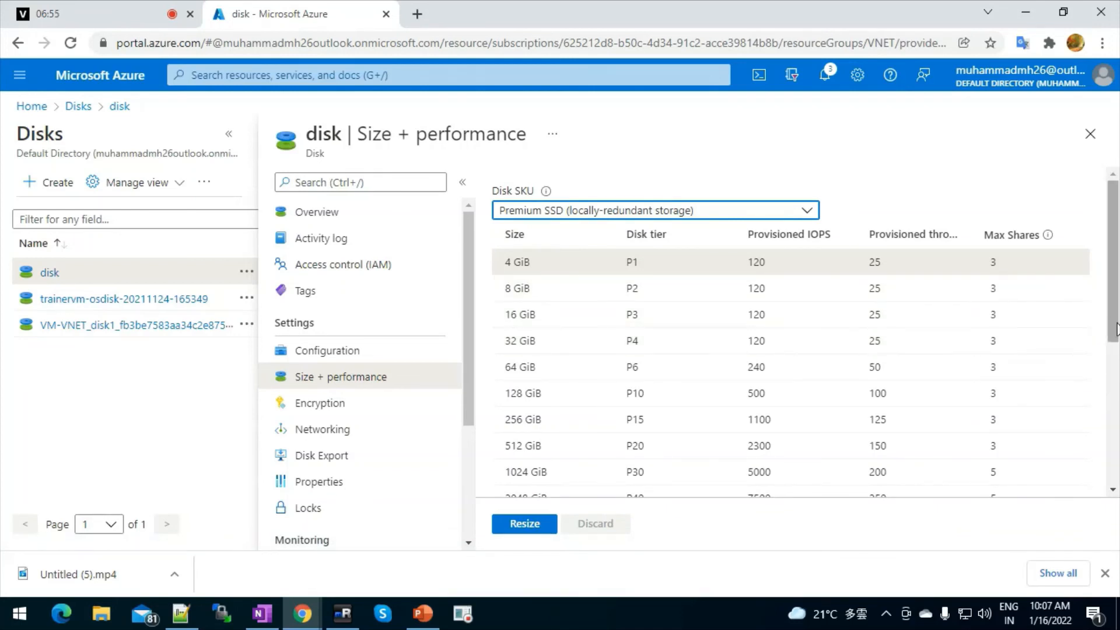
left_click_drag(1115, 330, 1115, 469)
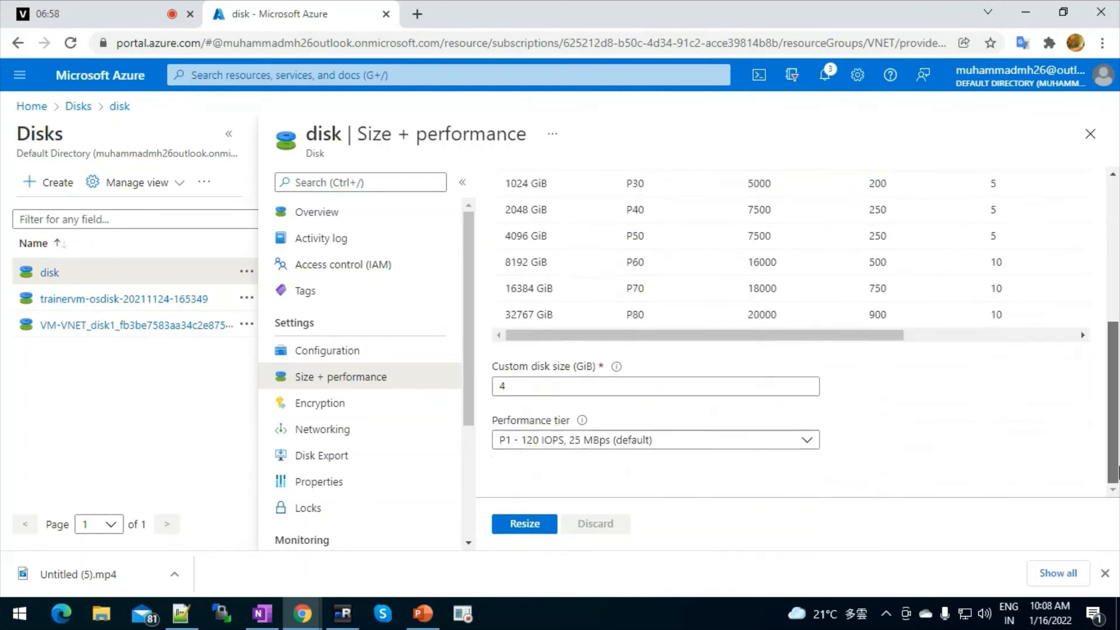
double_click(558, 387)
type("6")
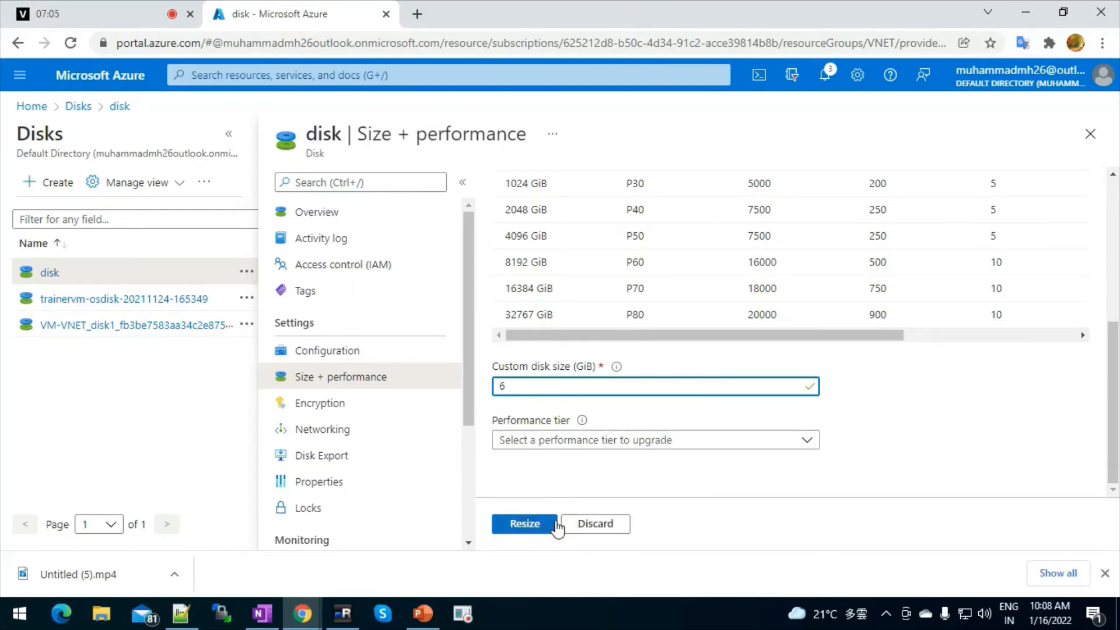
left_click(525, 524)
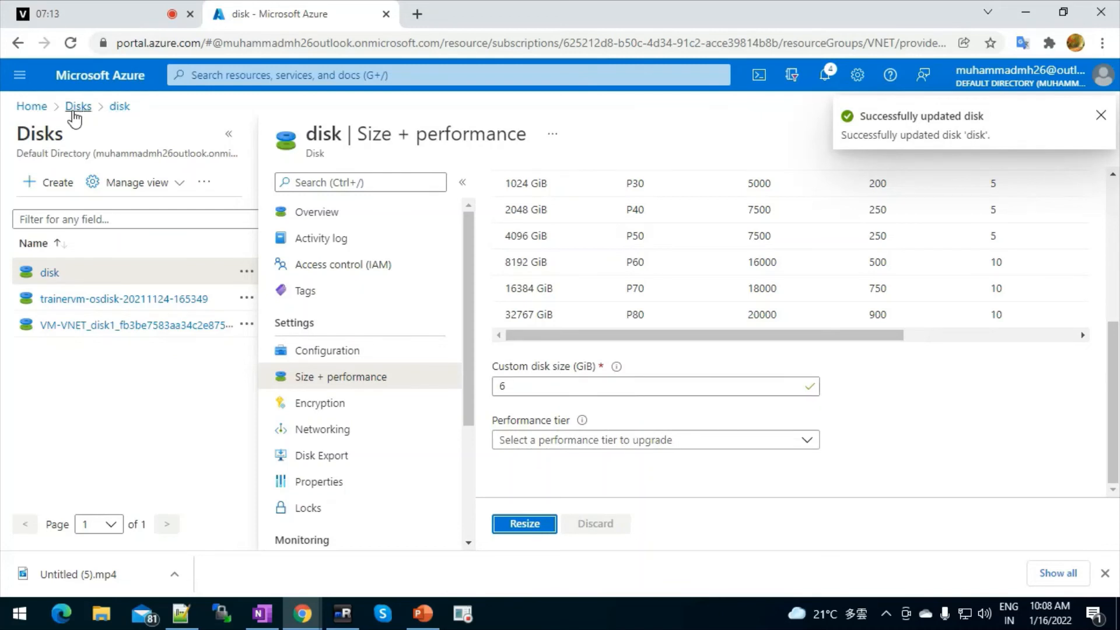
Return to the Azure home page and open the VM-VNET virtual machine's overview.
left_click(47, 111)
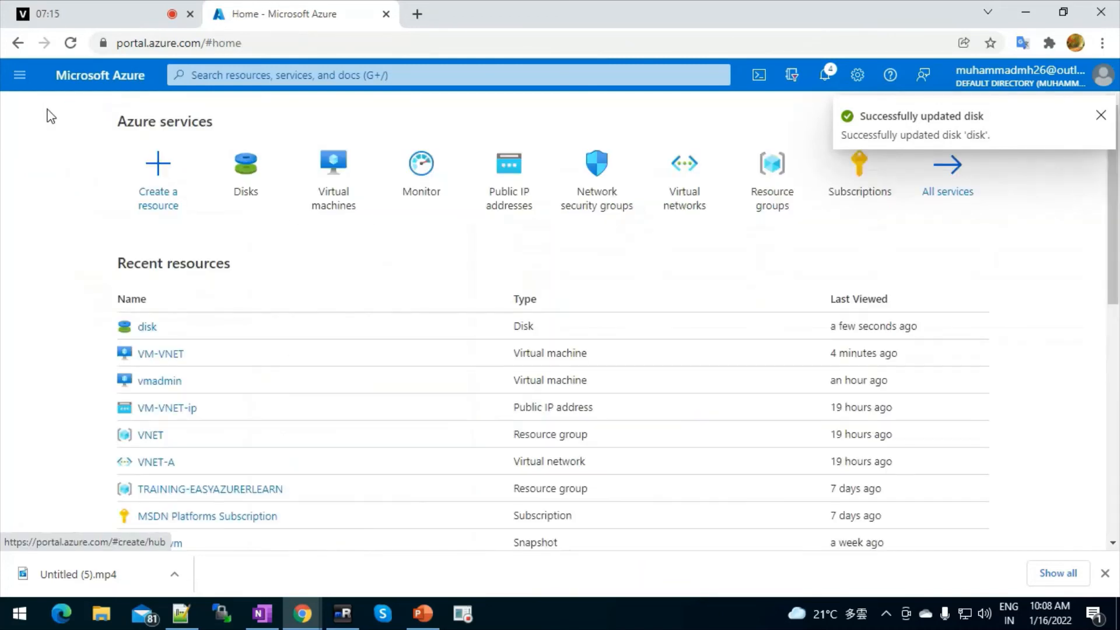
left_click(341, 178)
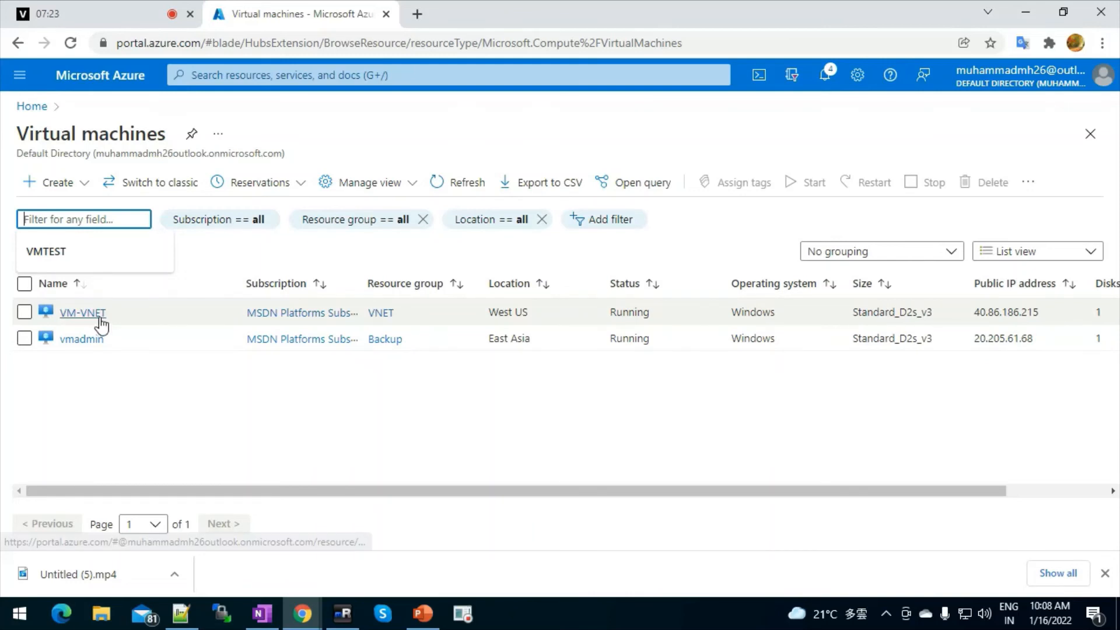
mouse_move(100, 322)
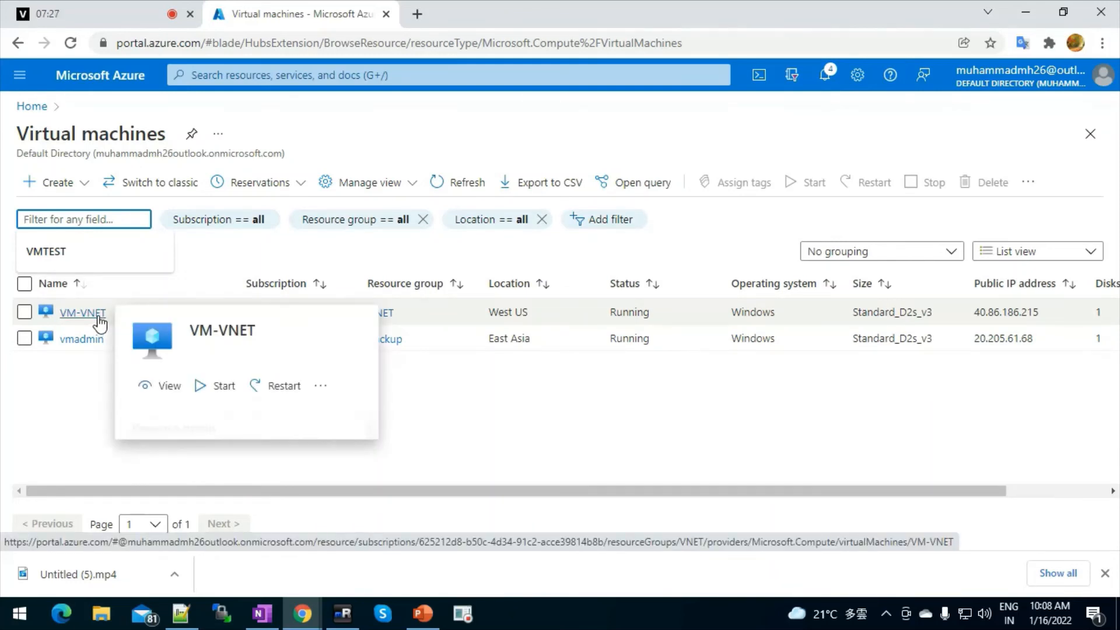
left_click(99, 316)
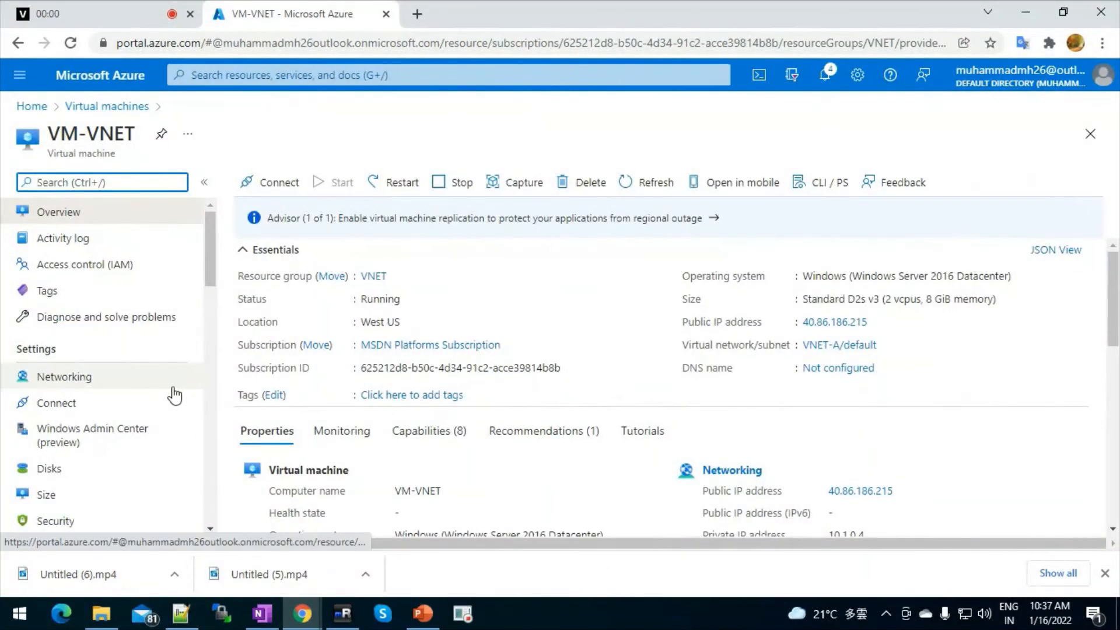
Open VM-VNET's disk settings and refresh them to update the existing disks available to attach.
left_click(62, 476)
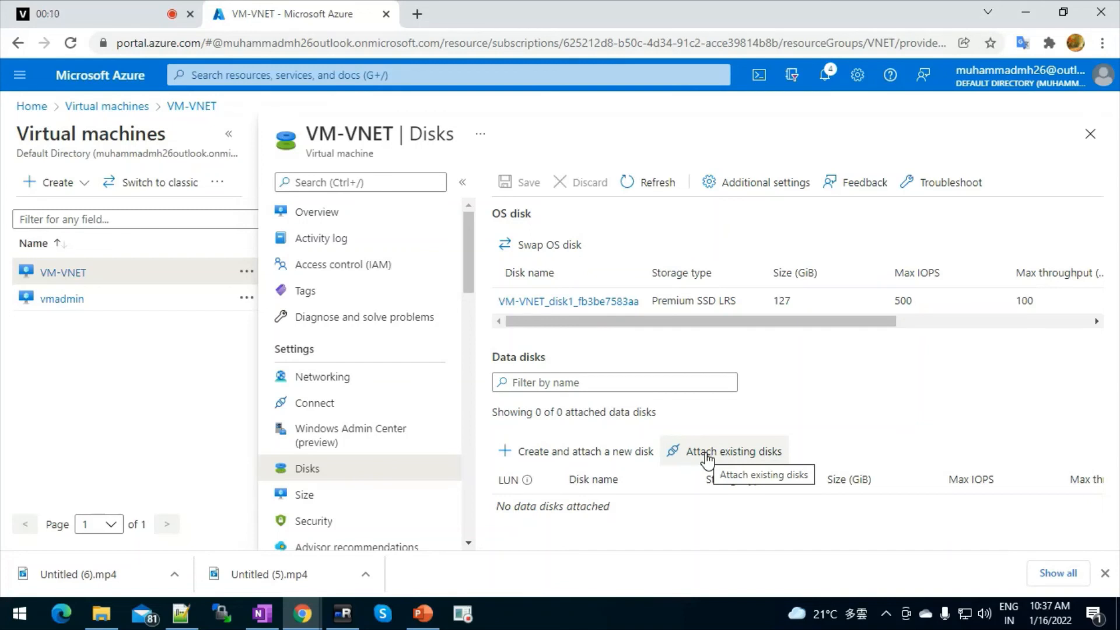
left_click(707, 460)
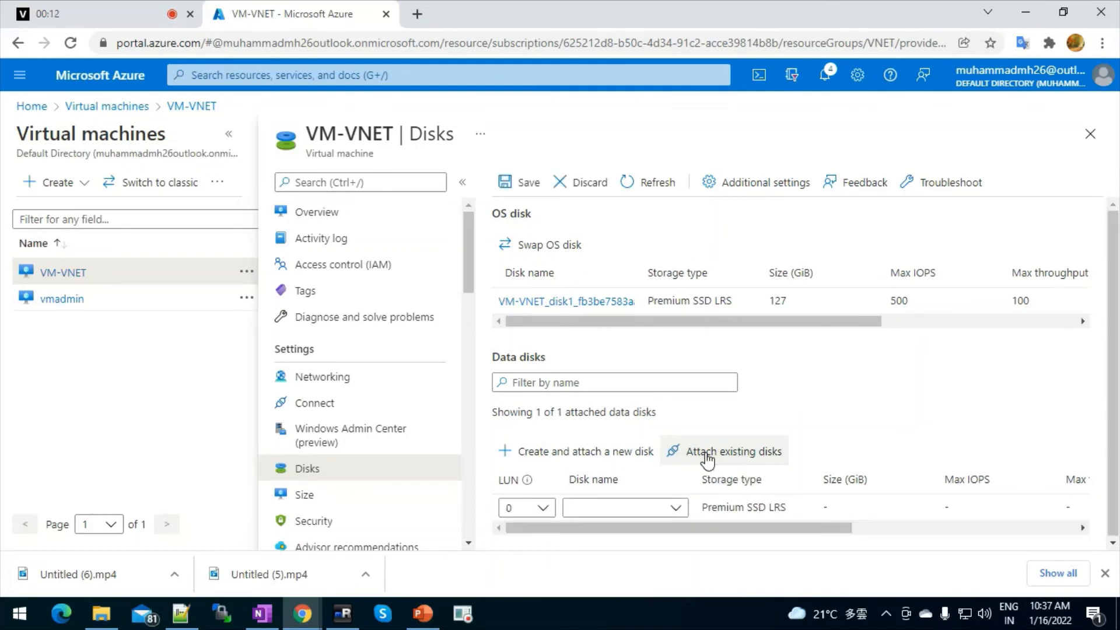
left_click(675, 507)
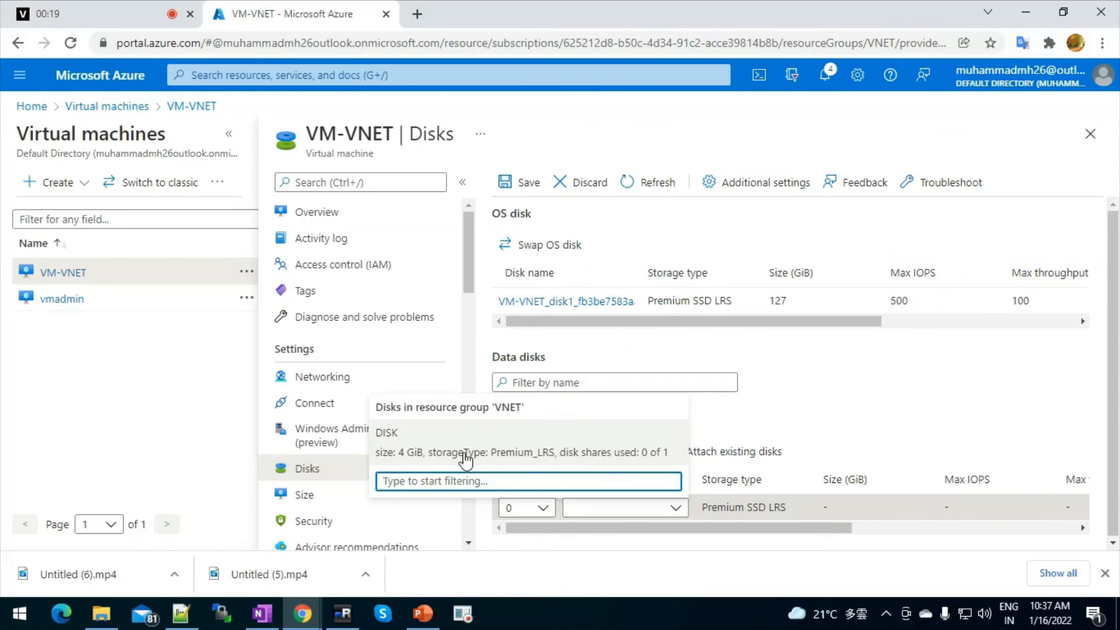
left_click(656, 177)
left_click(656, 177)
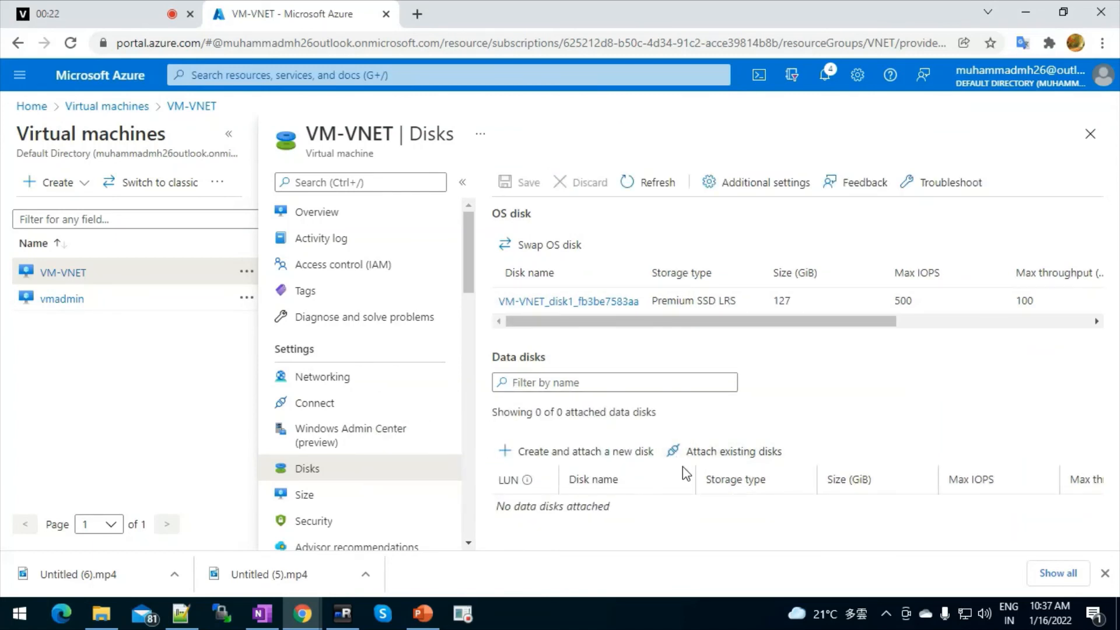
Attach the existing 6 GiB data disk named disk to VM-VNET at LUN 0 and save the change.
left_click(702, 465)
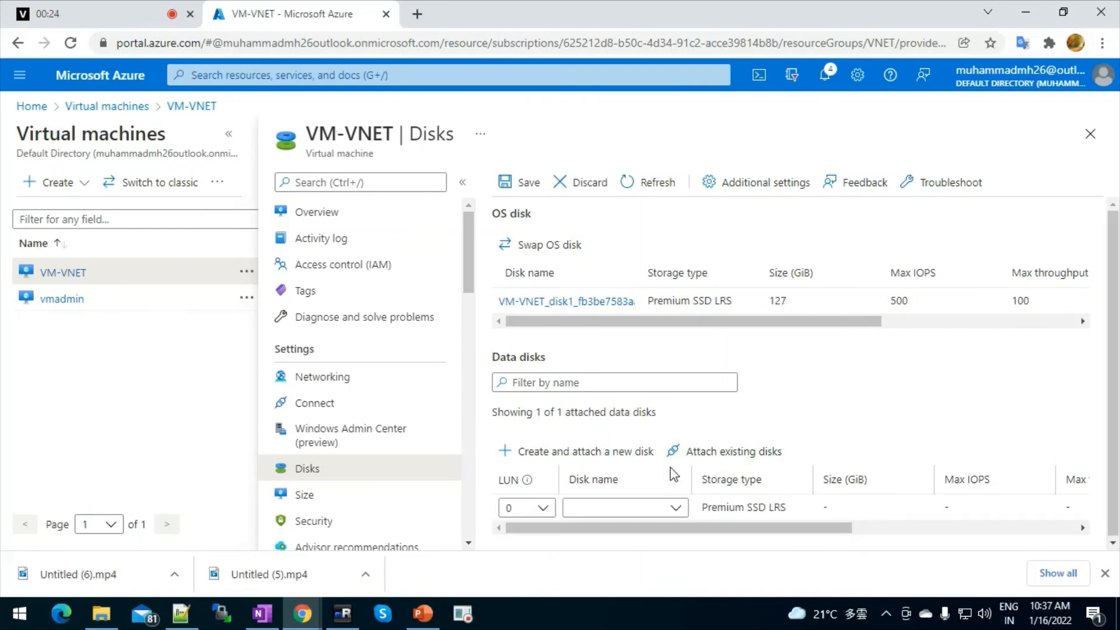
left_click(672, 510)
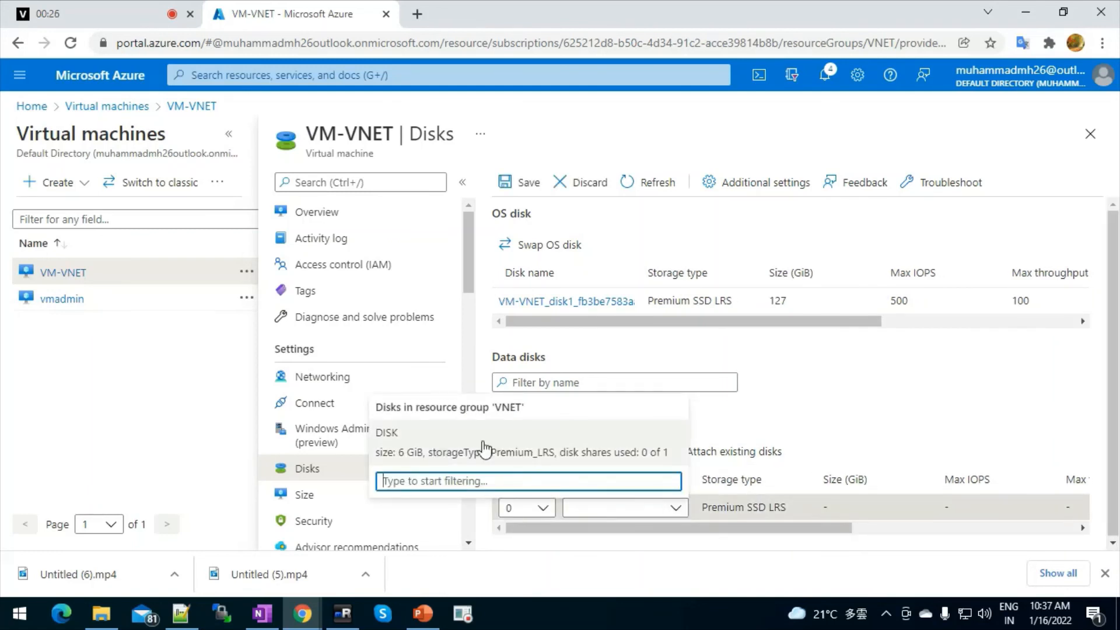
left_click(486, 459)
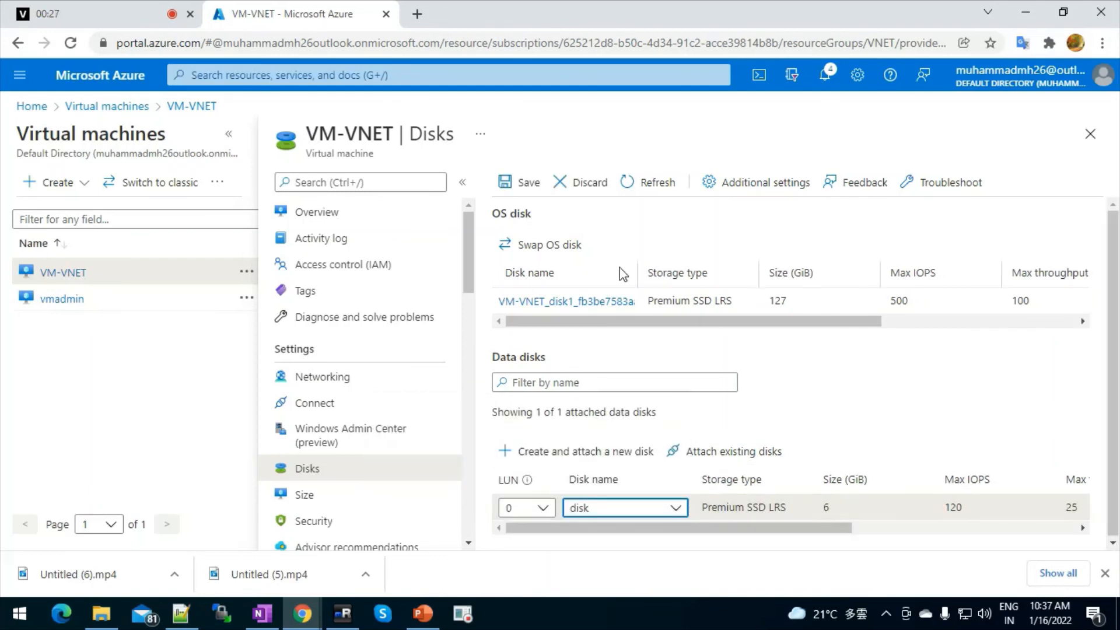
left_click(521, 191)
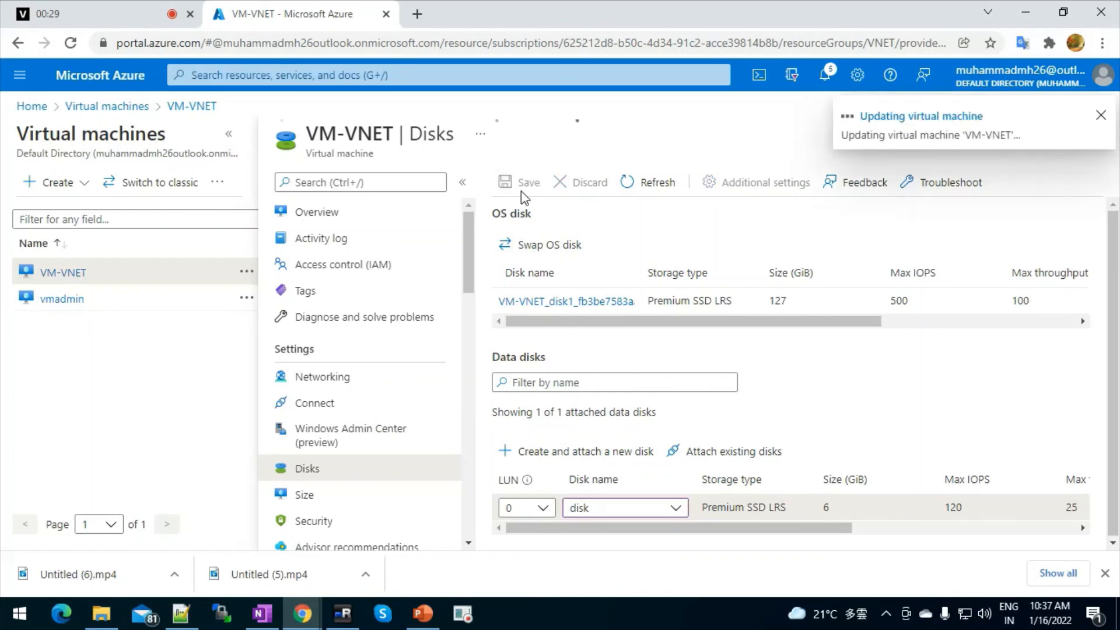
Switch to the VM-VNET remote session in mRemoteNG and refresh Disk Management to examine the layout of Disk 2.
left_click(342, 613)
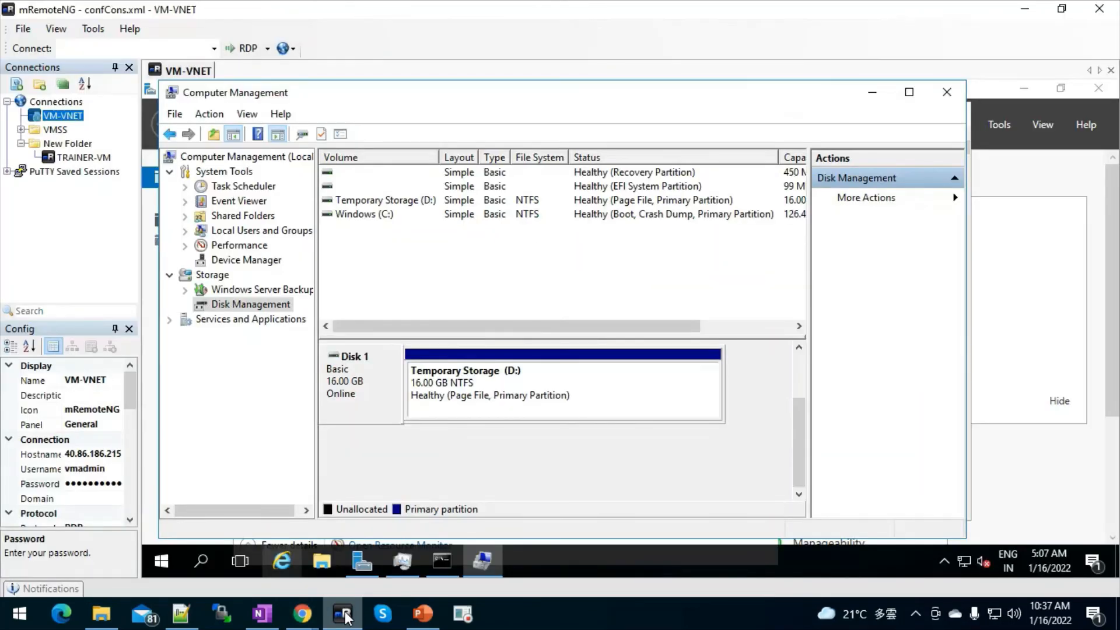
left_click(796, 364)
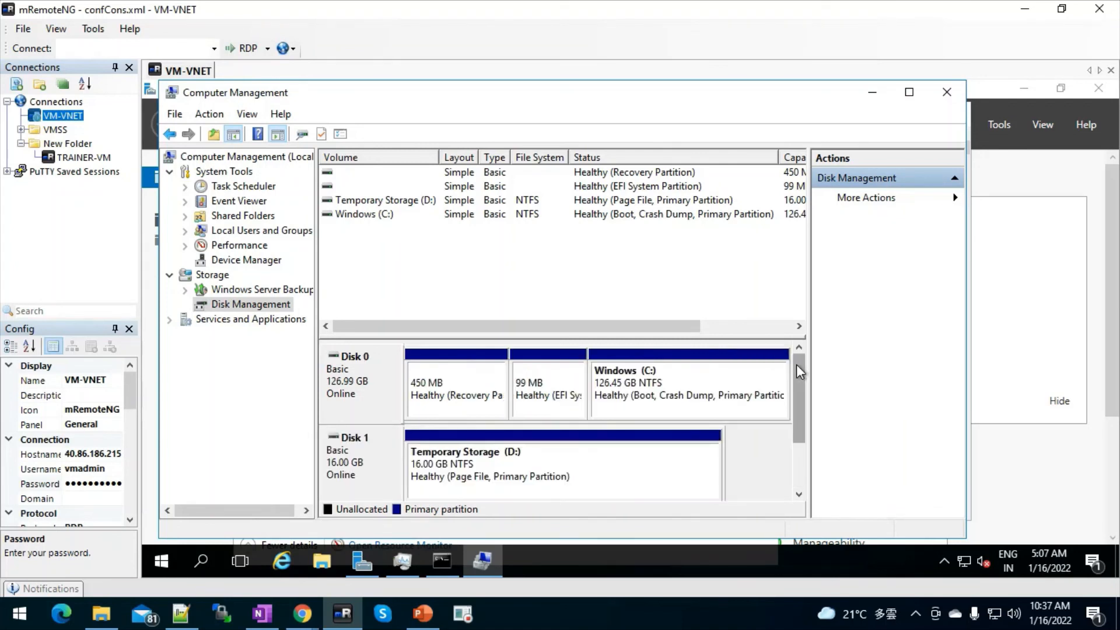
right_click(261, 309)
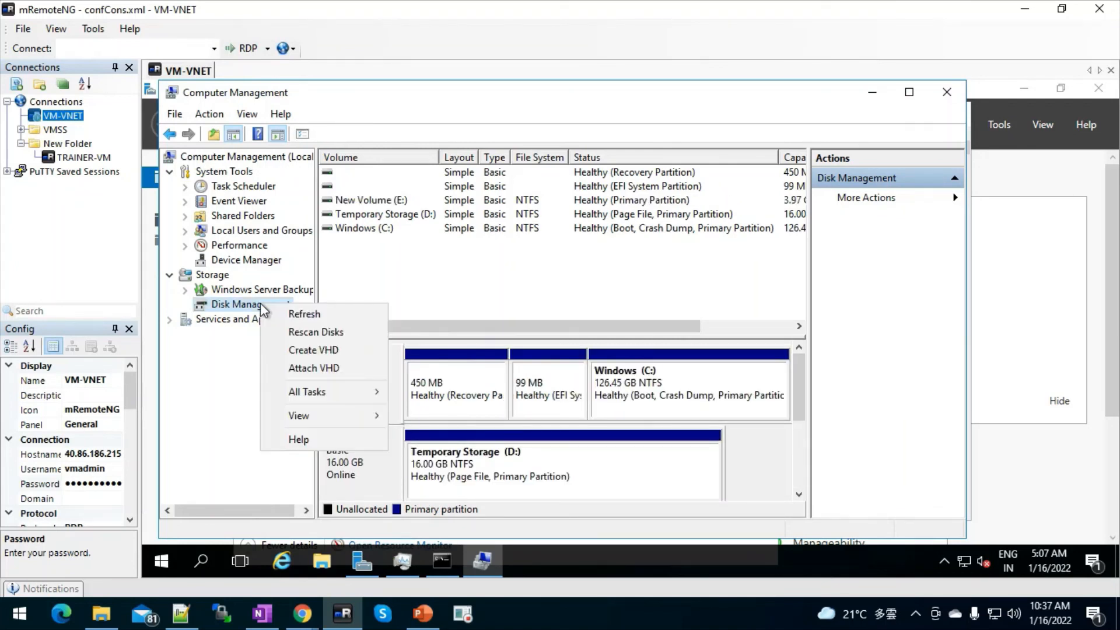
left_click(303, 315)
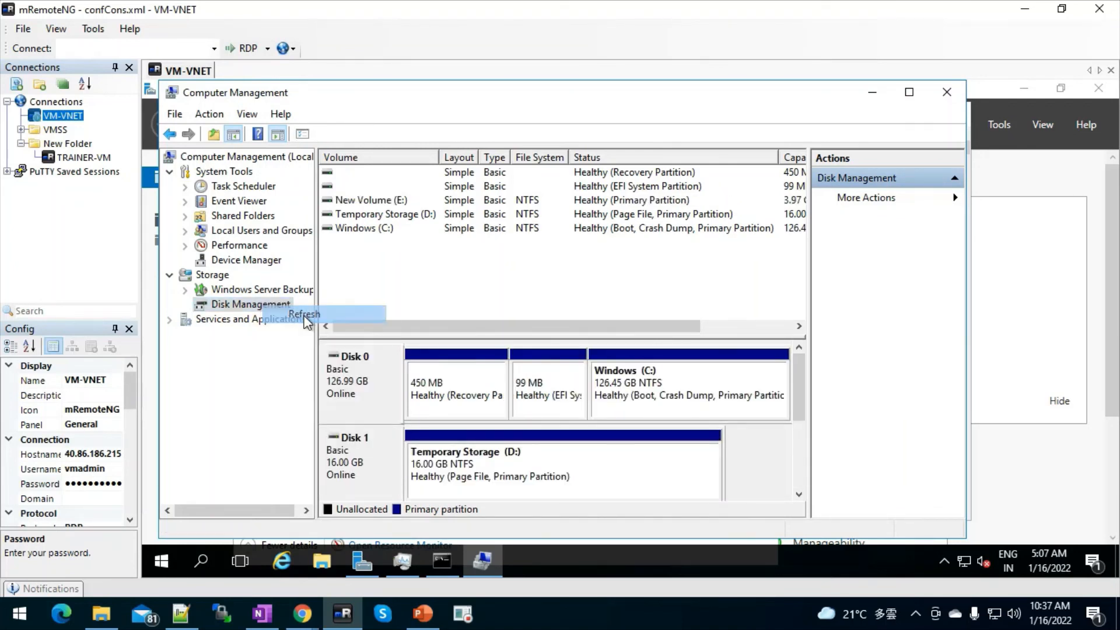
left_click(804, 490)
left_click(803, 489)
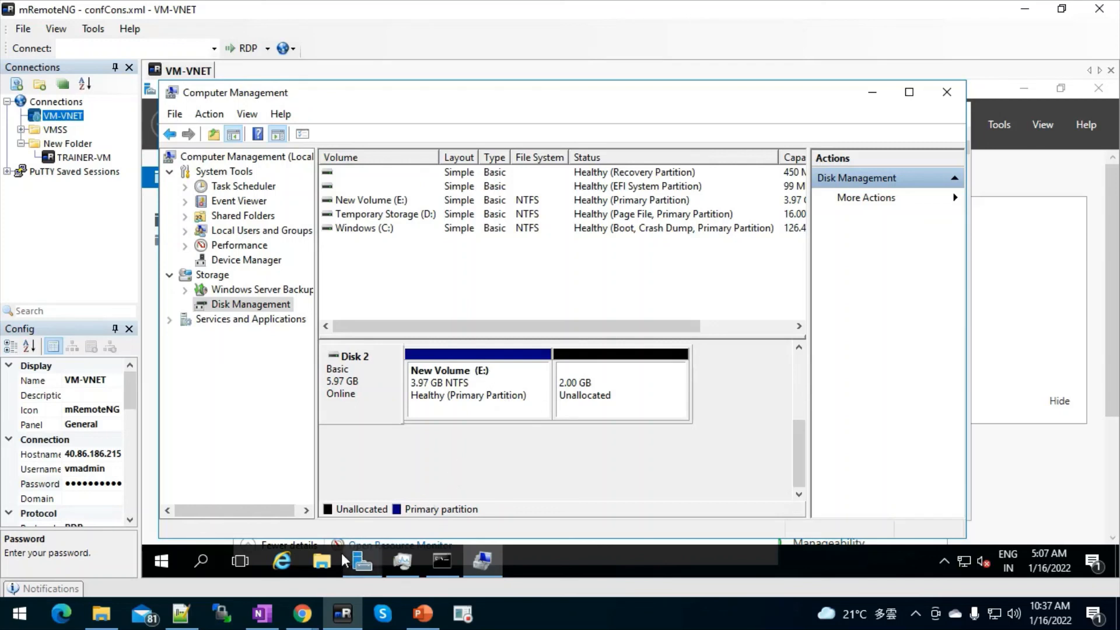
Open New Volume (E:) in the VM's File Explorer to check its files.
left_click(325, 560)
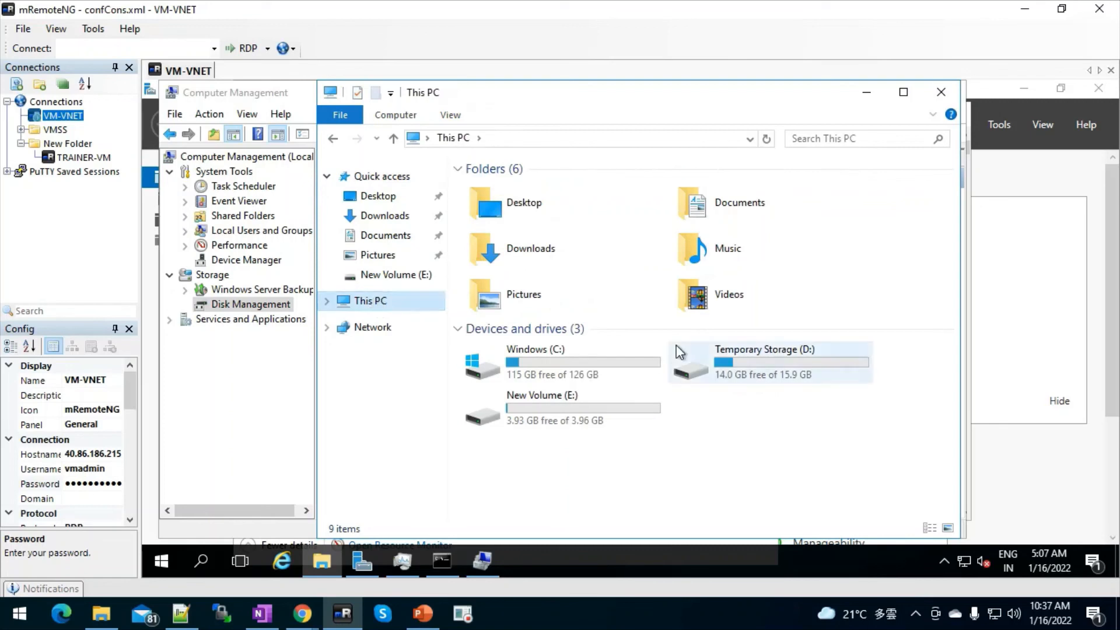
left_click(551, 412)
double_click(551, 419)
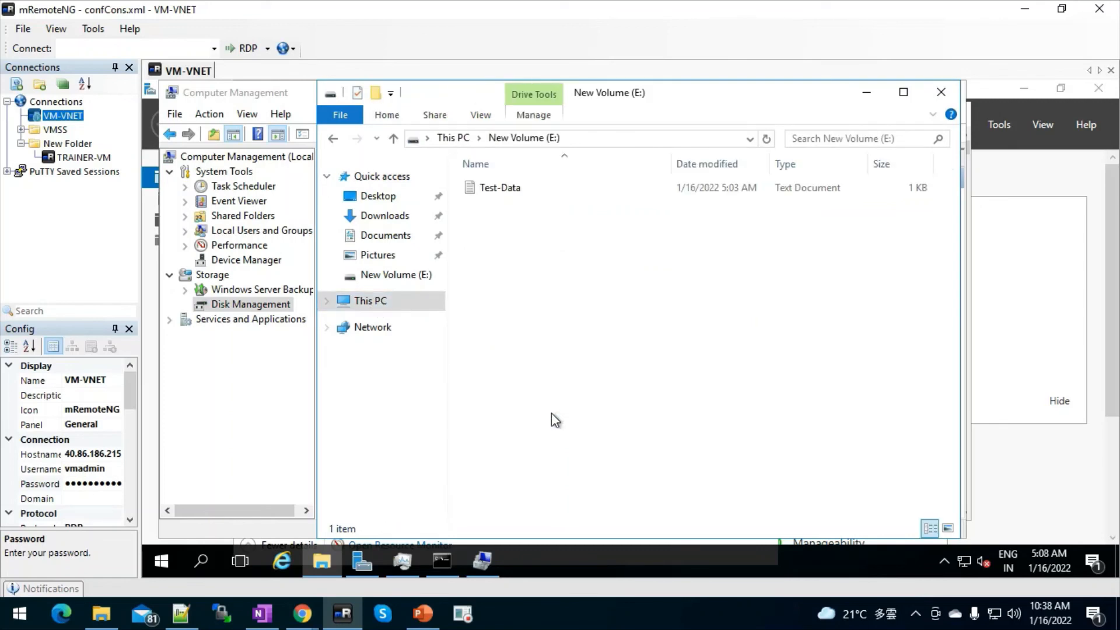
Return to Disk Management and extend New Volume (E:) into all the unallocated space on Disk 2.
left_click(245, 417)
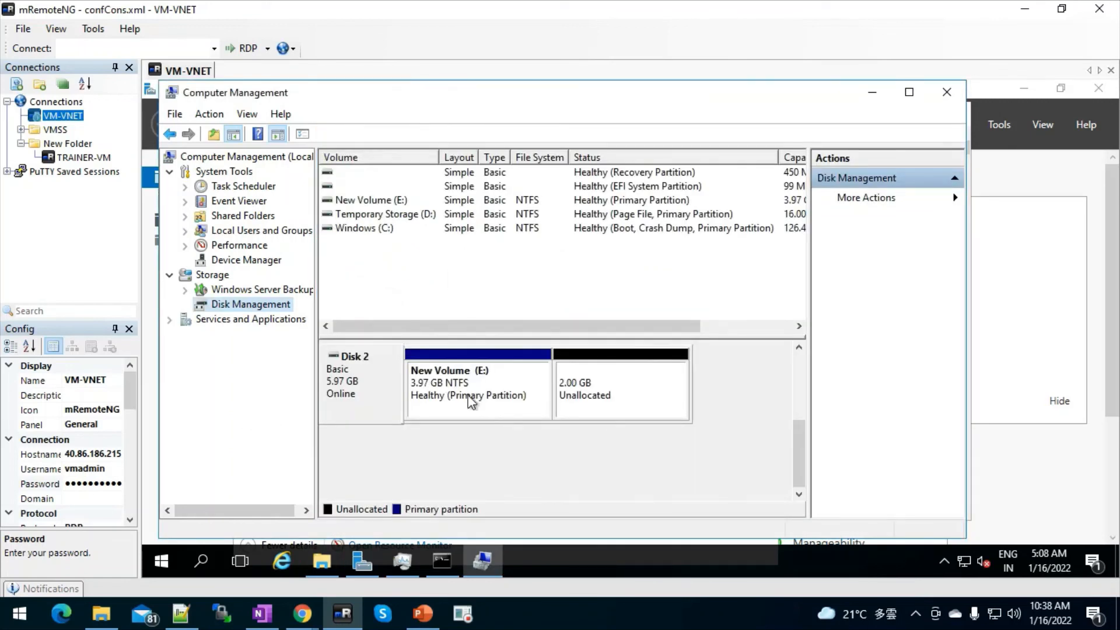
right_click(452, 372)
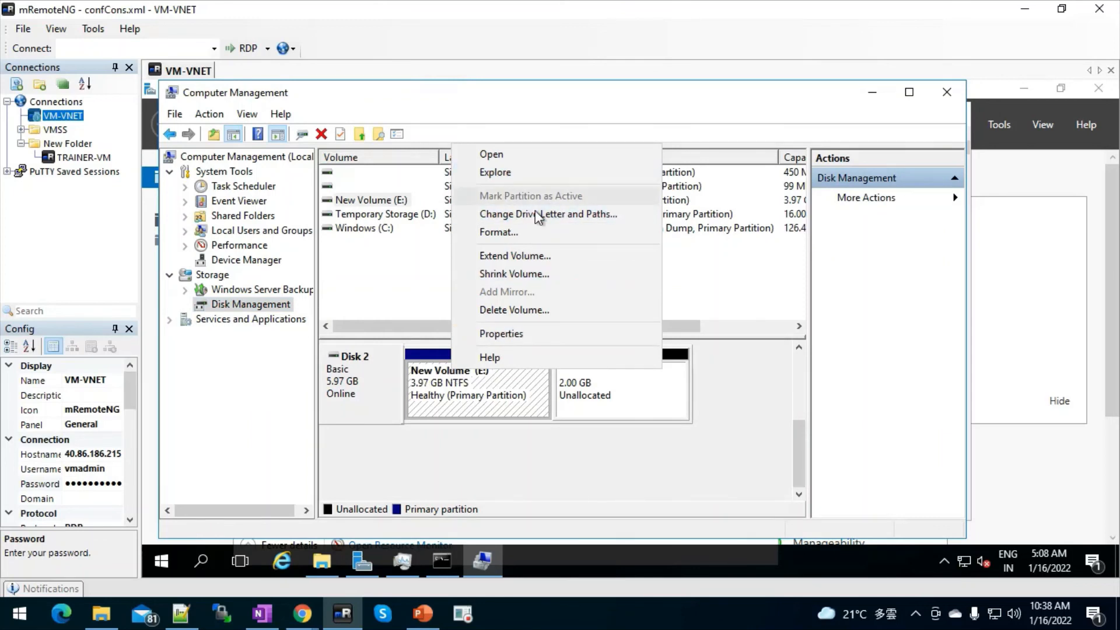
left_click(496, 254)
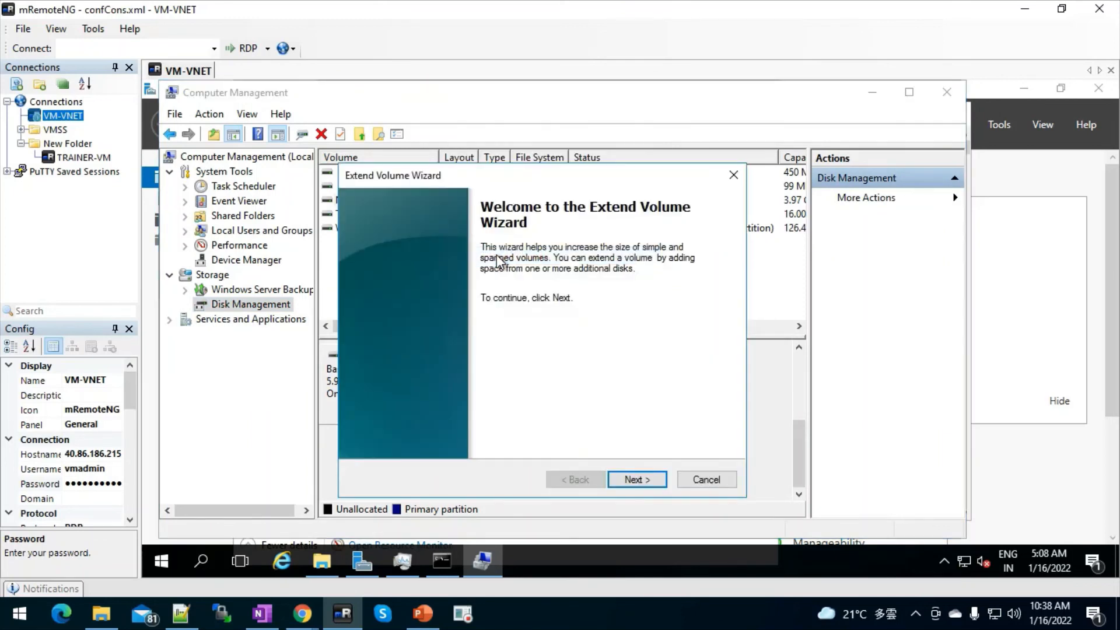
left_click(639, 474)
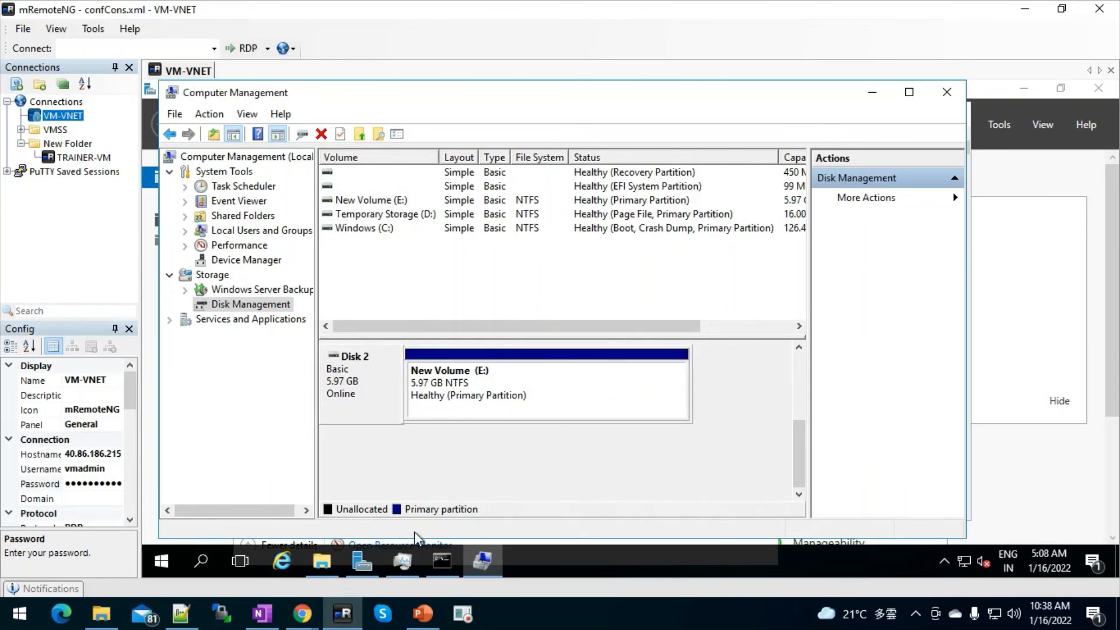
Check the capacity of New Volume (E:) in File Explorer and open its Test-Data file to examine the contents.
left_click(319, 561)
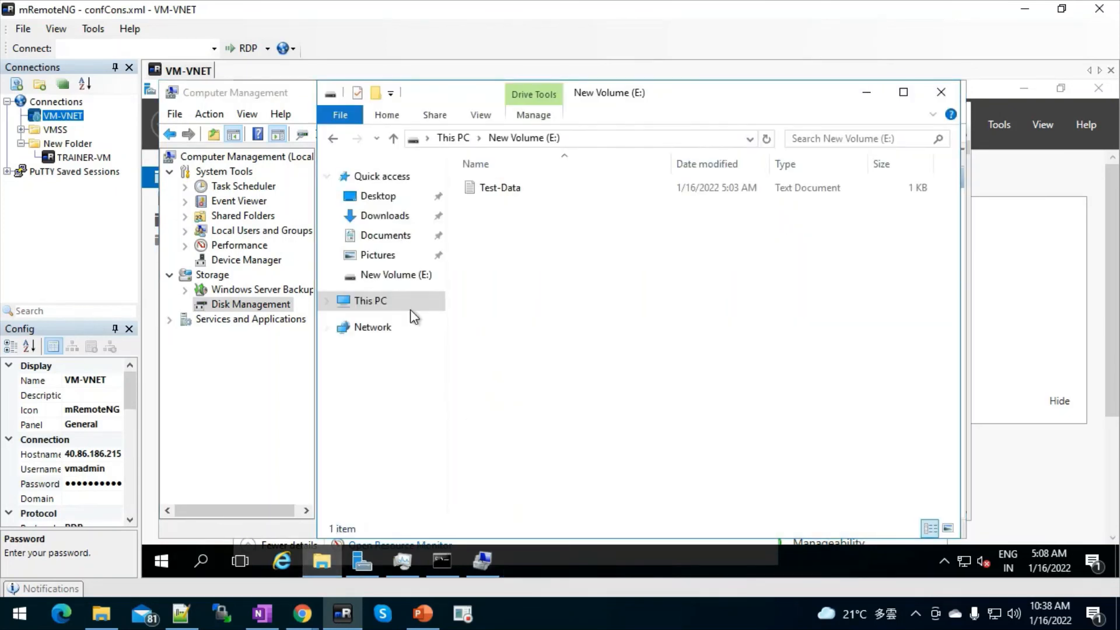
left_click(387, 304)
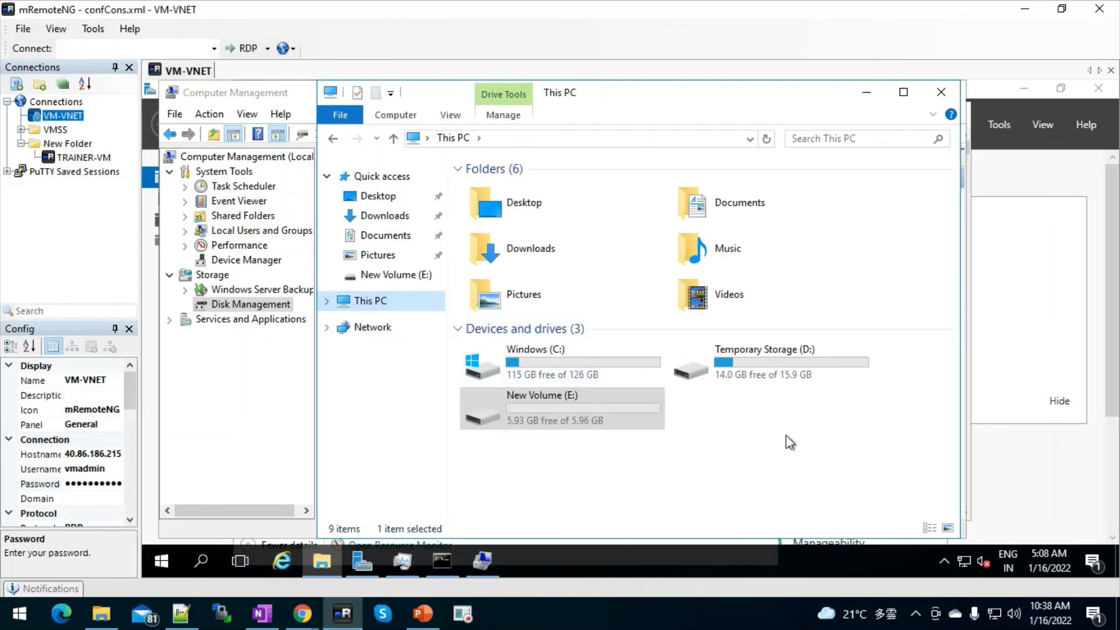
double_click(557, 408)
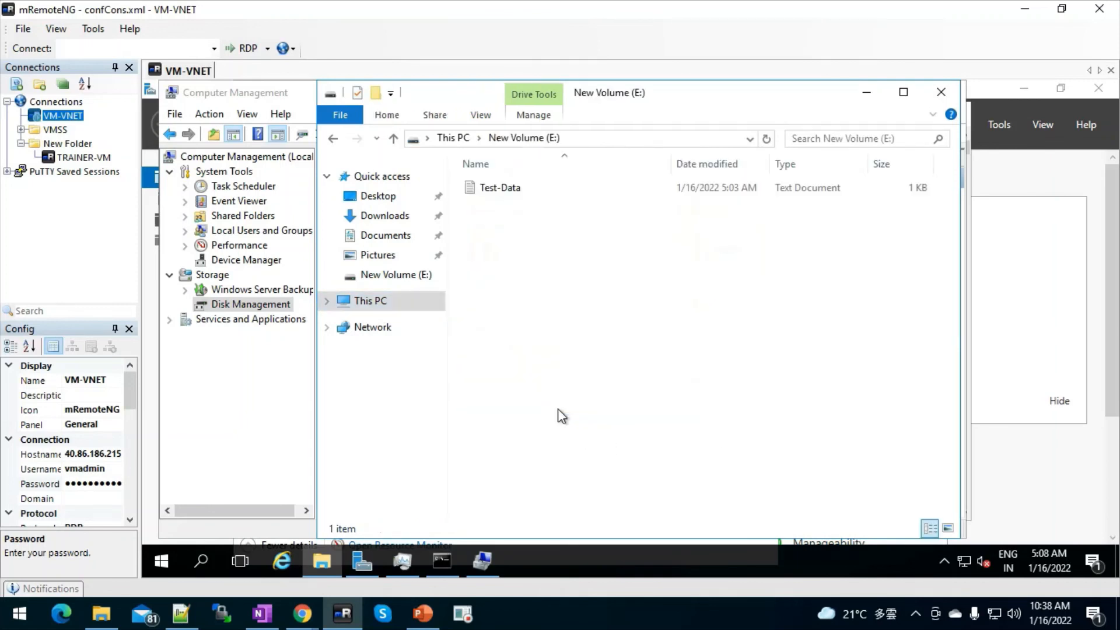
double_click(484, 188)
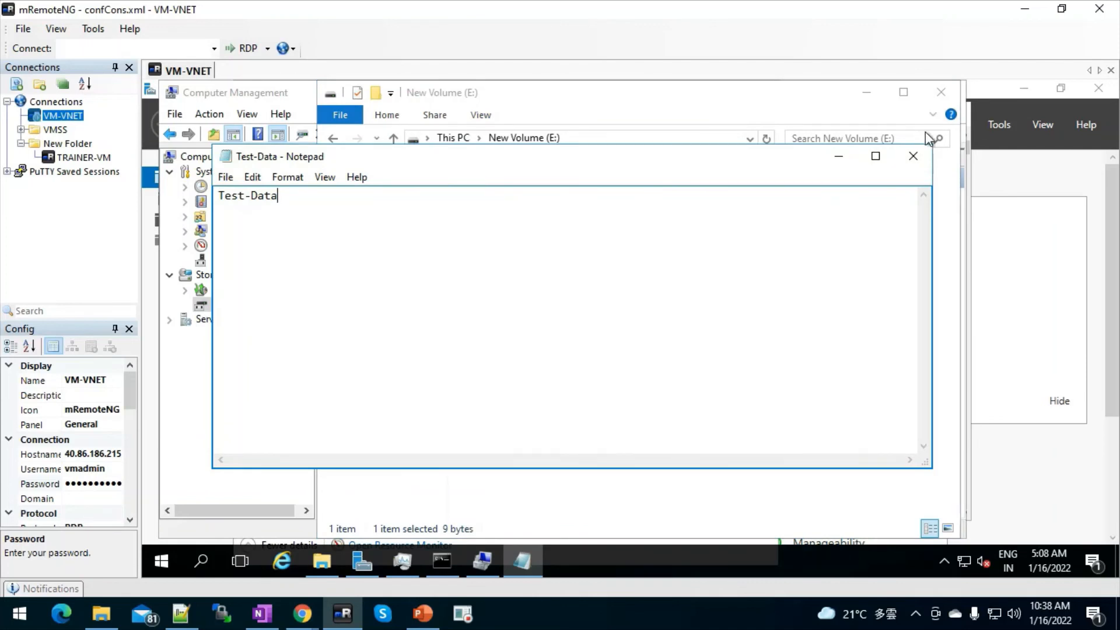